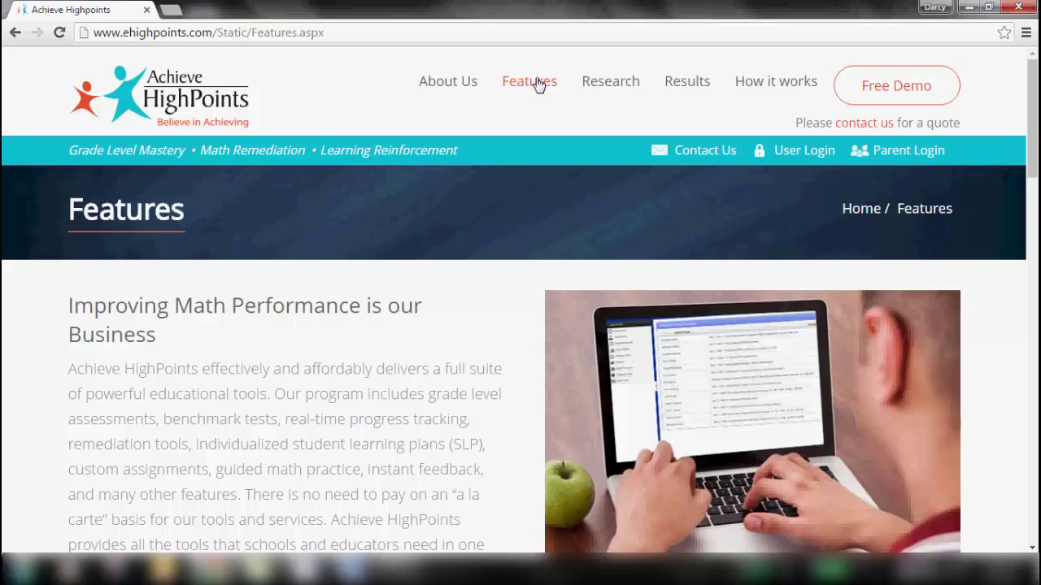
- Visit the Research and Results pages from the site's top navigation
{"action": "left_click", "coordinate": [603, 88]}
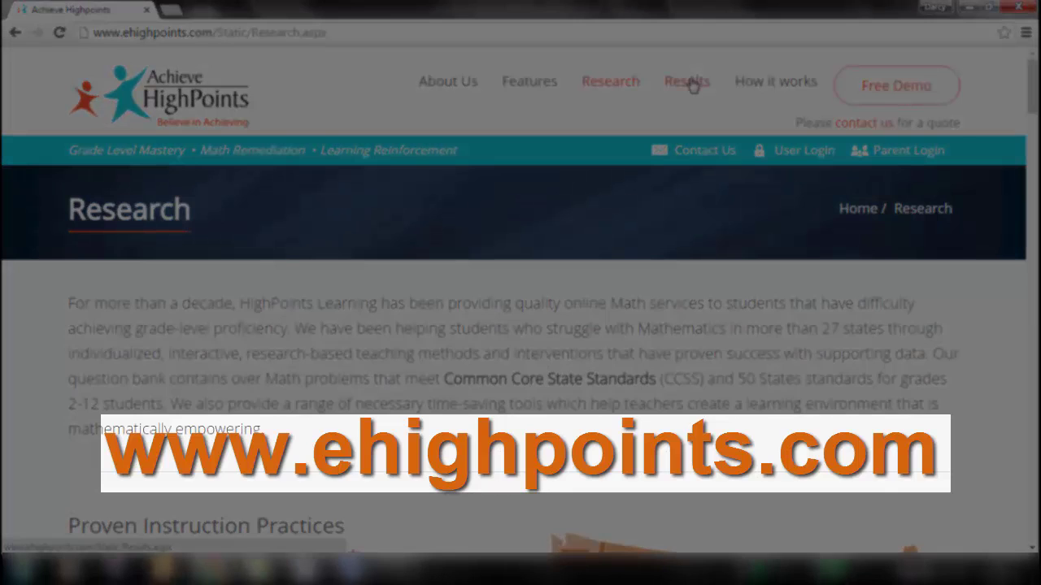
{"action": "left_click", "coordinate": [689, 83]}
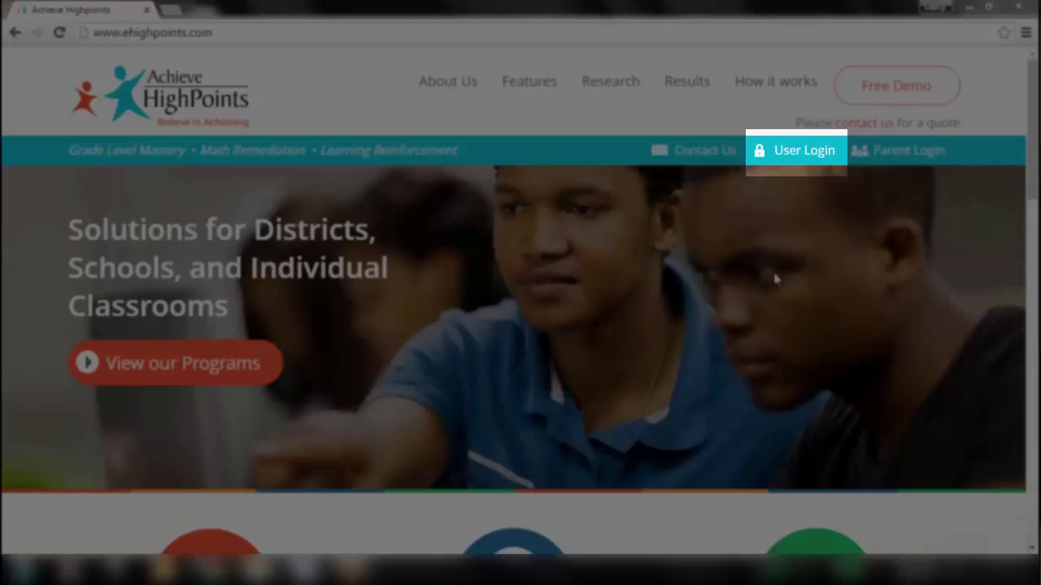
- Log in through User Login with the teacher's Login ID and password
{"action": "left_click", "coordinate": [802, 156]}
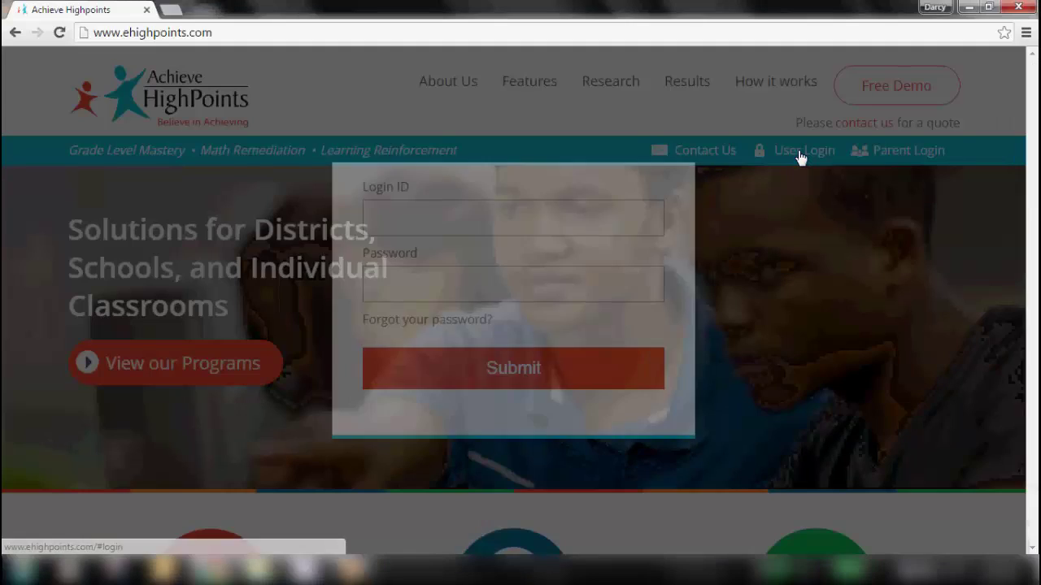
{"action": "left_click", "coordinate": [574, 213]}
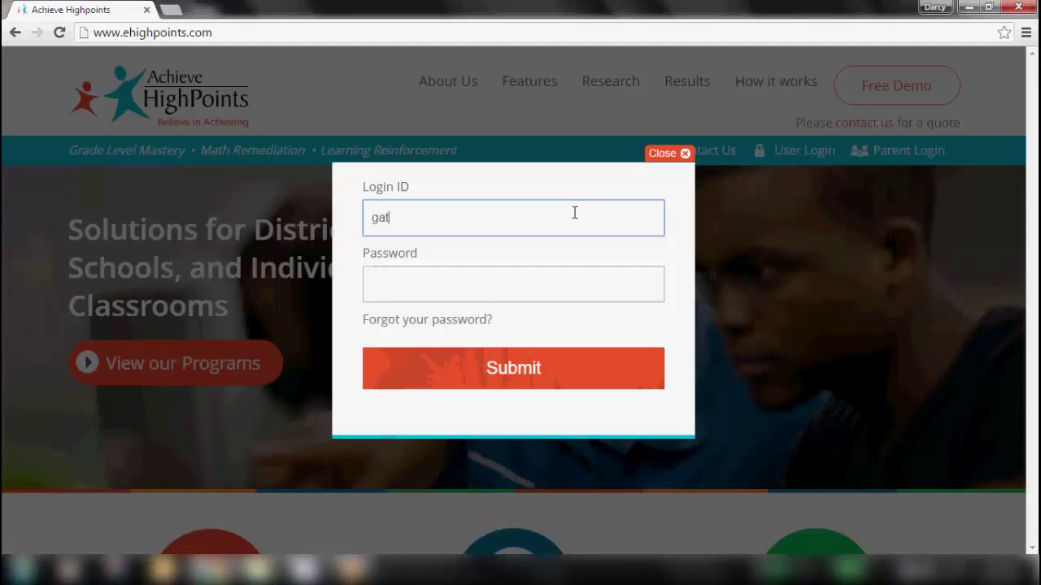
{"action": "key", "text": "Tab"}
{"action": "type", "text": "•••••"}
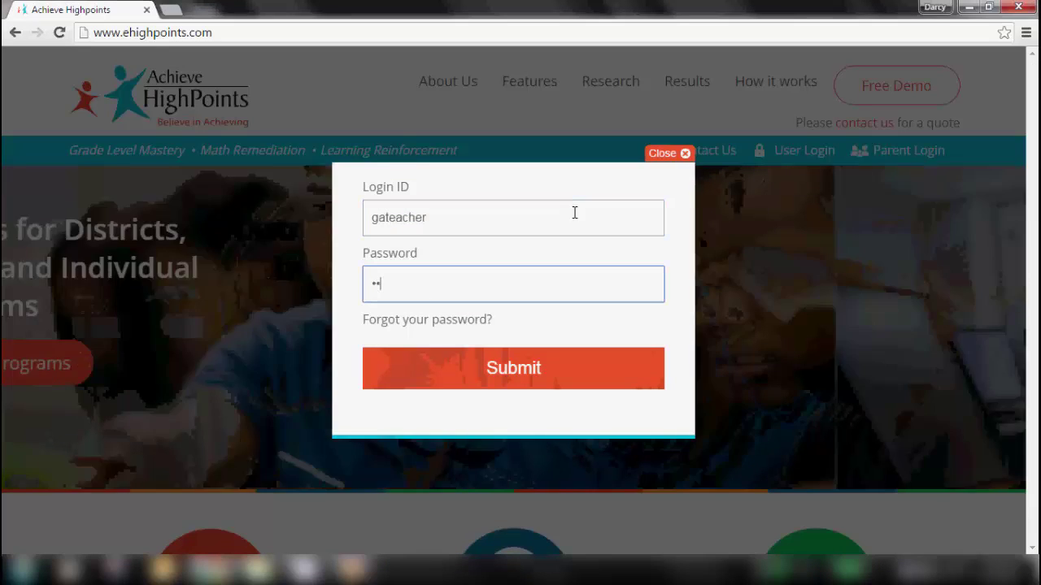
{"action": "left_click", "coordinate": [509, 368]}
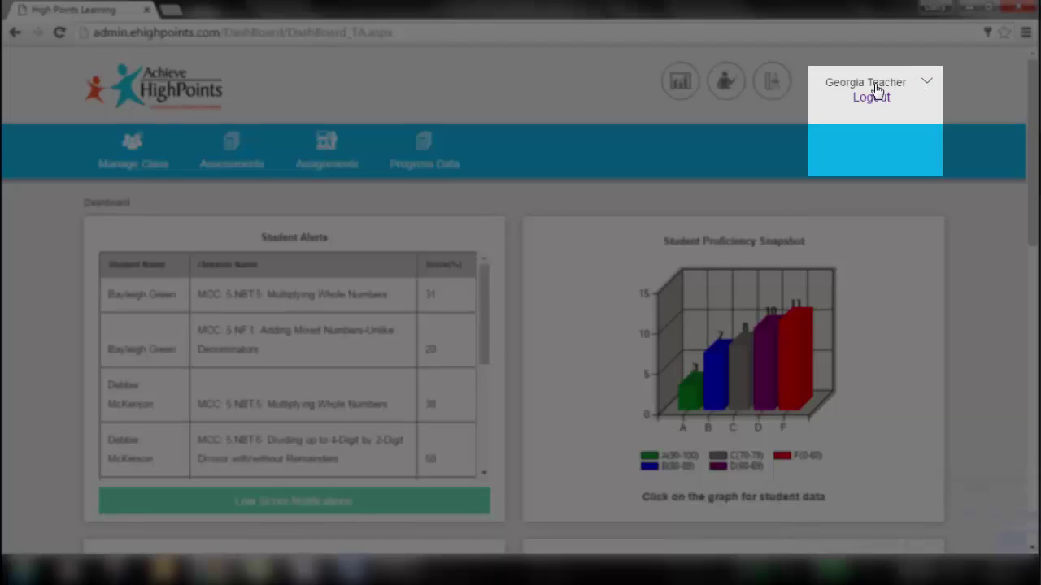
{"action": "left_click", "coordinate": [875, 84]}
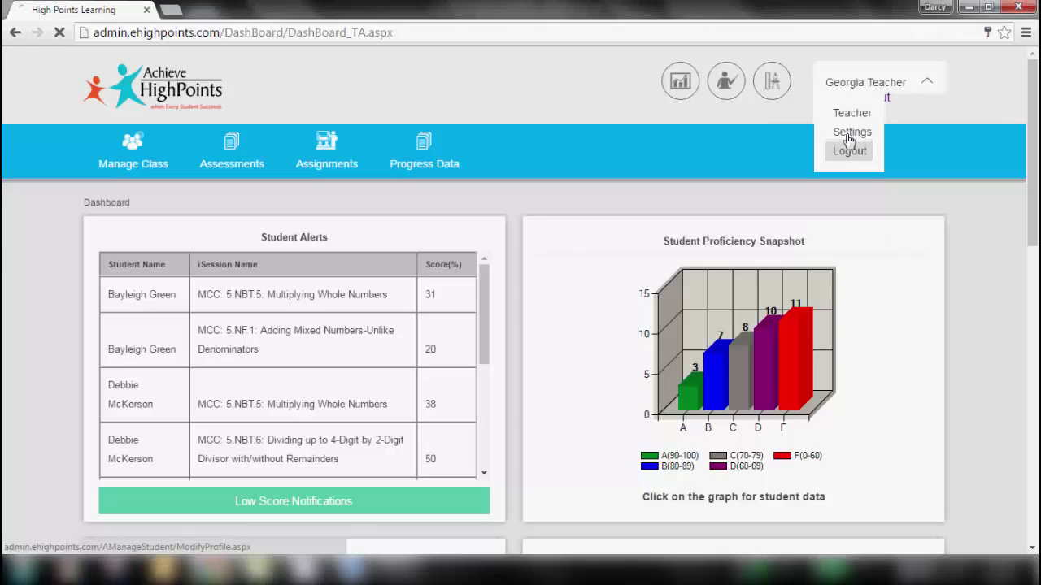
{"action": "left_click", "coordinate": [849, 134]}
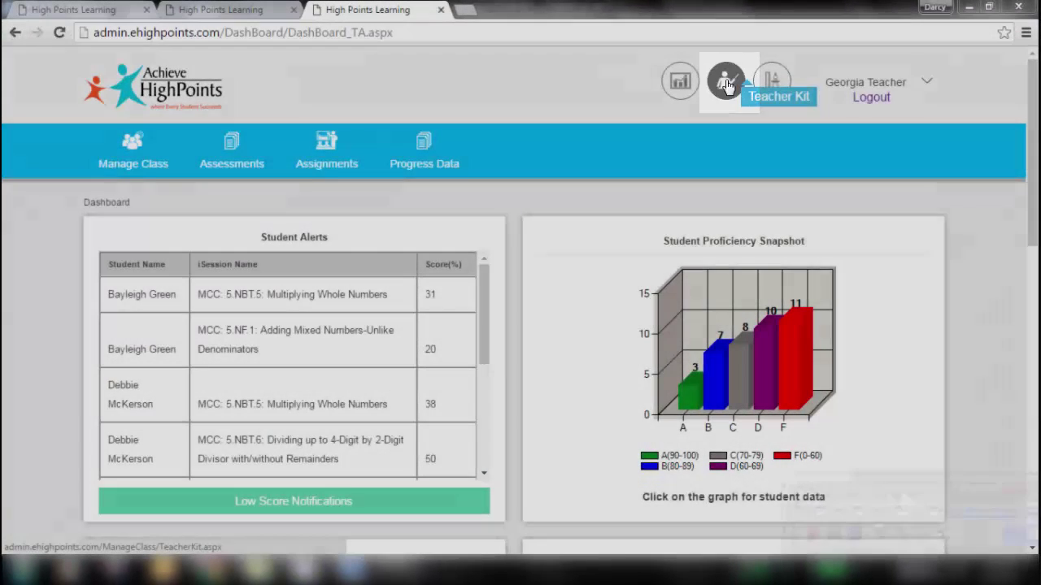
- Open the Teacher Kit and select 8th grade to list its 50 CCGPS topics
{"action": "left_click", "coordinate": [726, 82]}
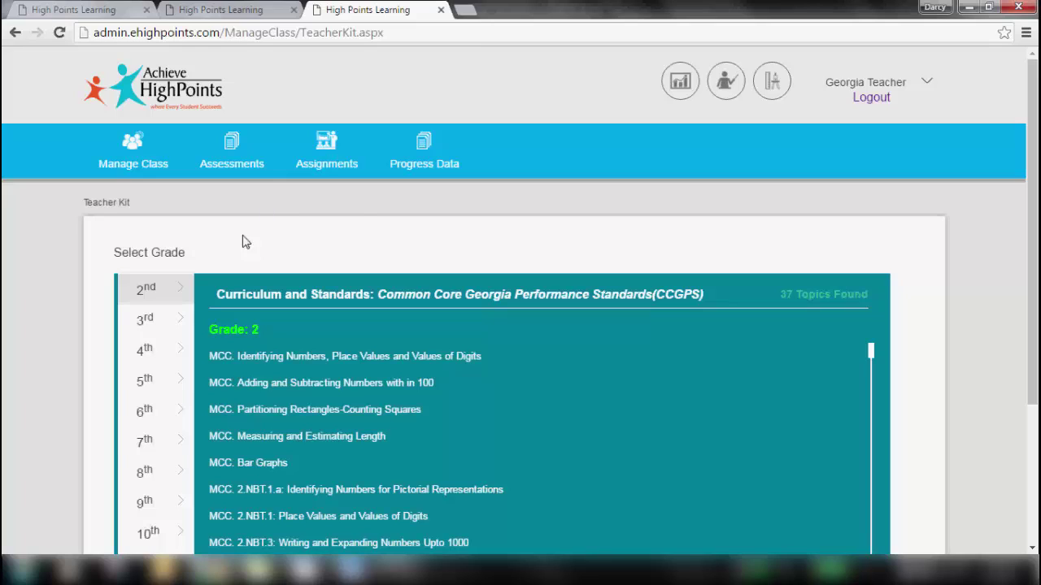
{"action": "left_click", "coordinate": [144, 477]}
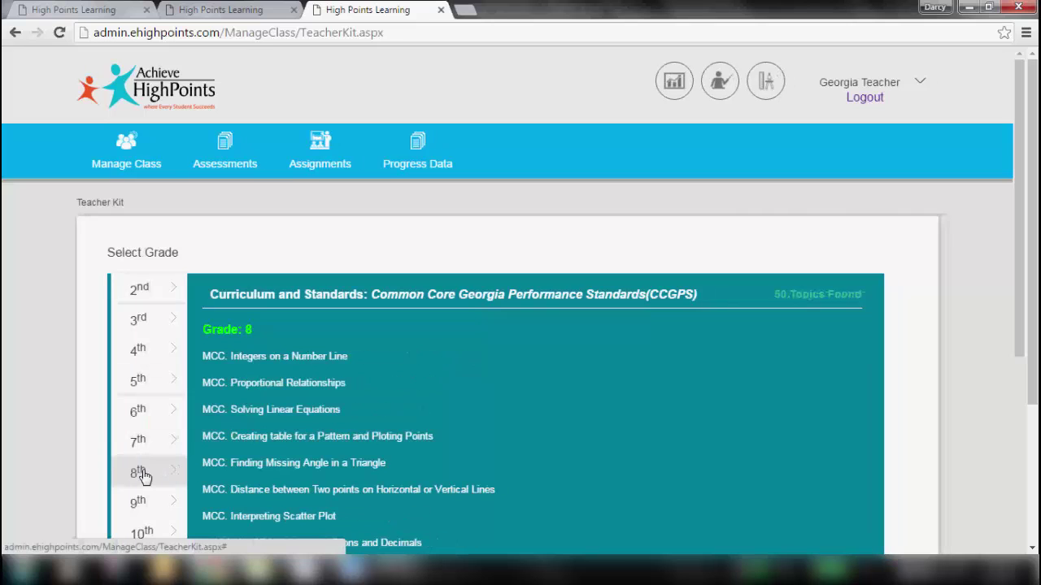
{"action": "left_click_drag", "start_coordinate": [1032, 134], "coordinate": [1032, 238]}
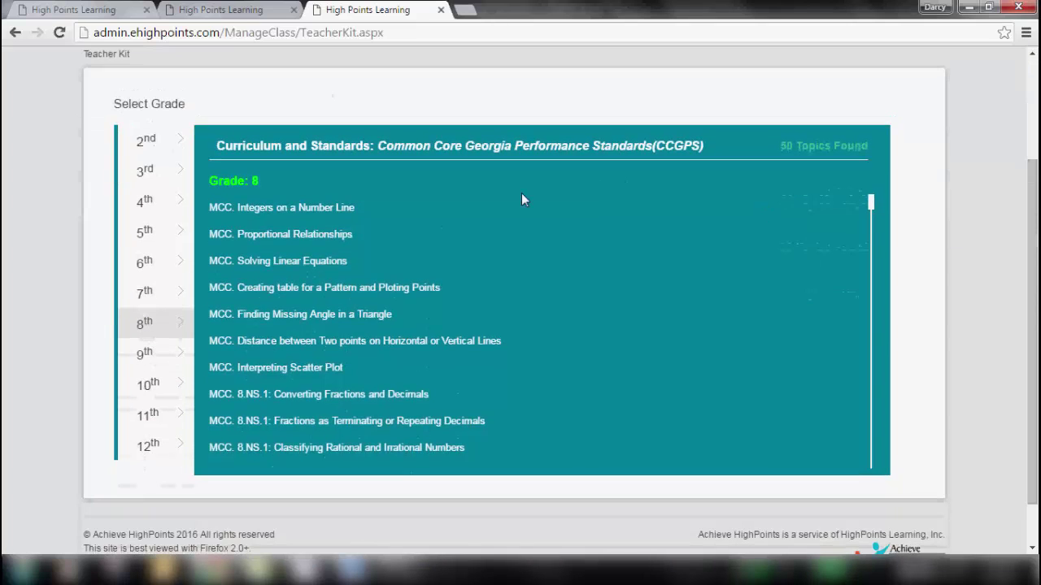
- Open the Integers on a Number Line examples and show all solution steps for question 1
{"action": "left_click", "coordinate": [275, 213]}
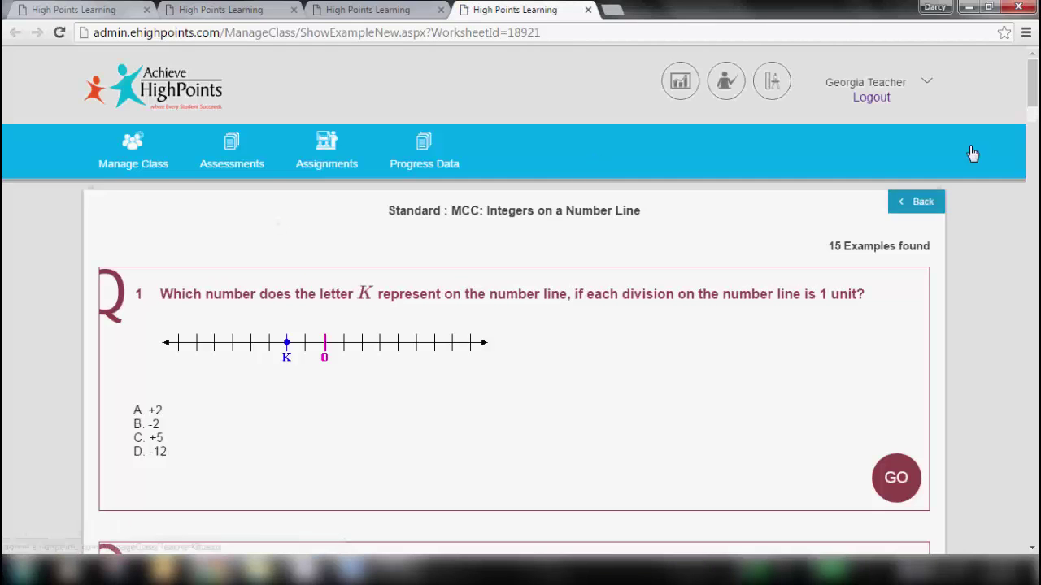
{"action": "mouse_move", "coordinate": [1035, 85]}
{"action": "left_mouse_down"}
{"action": "mouse_move", "coordinate": [1035, 325]}
{"action": "mouse_move", "coordinate": [1035, 102]}
{"action": "left_mouse_up"}
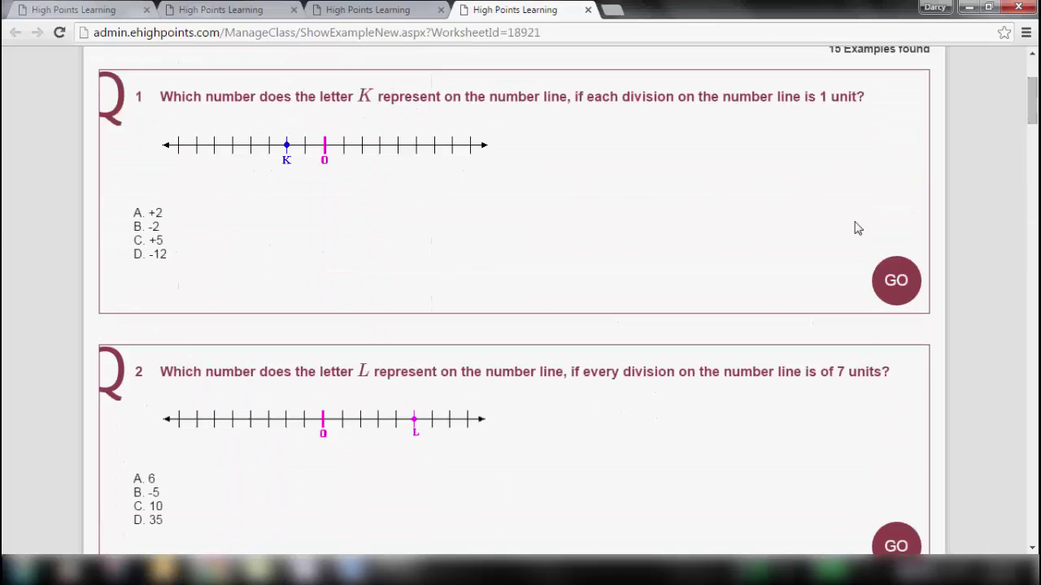
{"action": "left_click", "coordinate": [896, 279]}
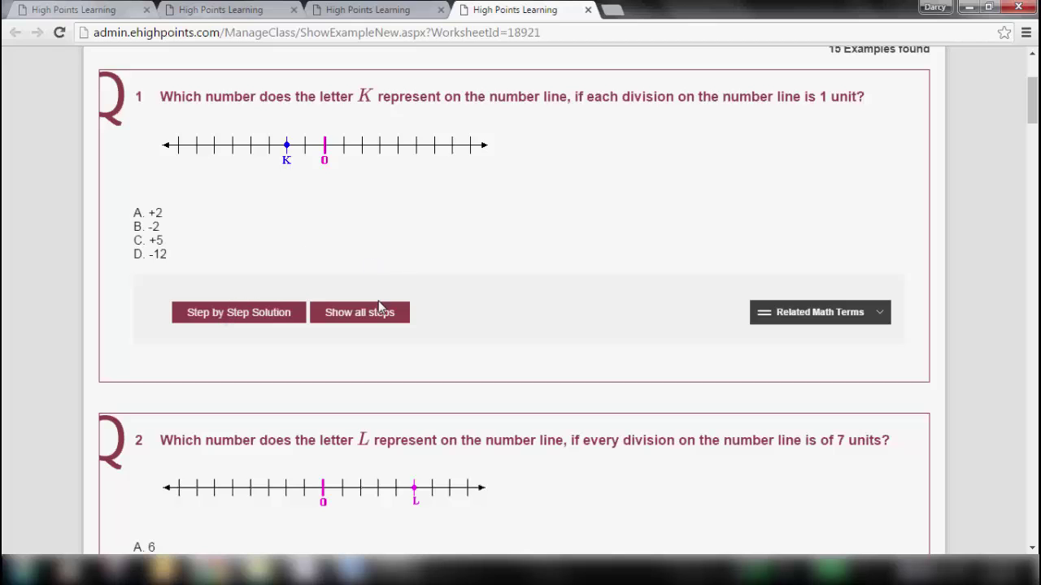
{"action": "left_click", "coordinate": [360, 319]}
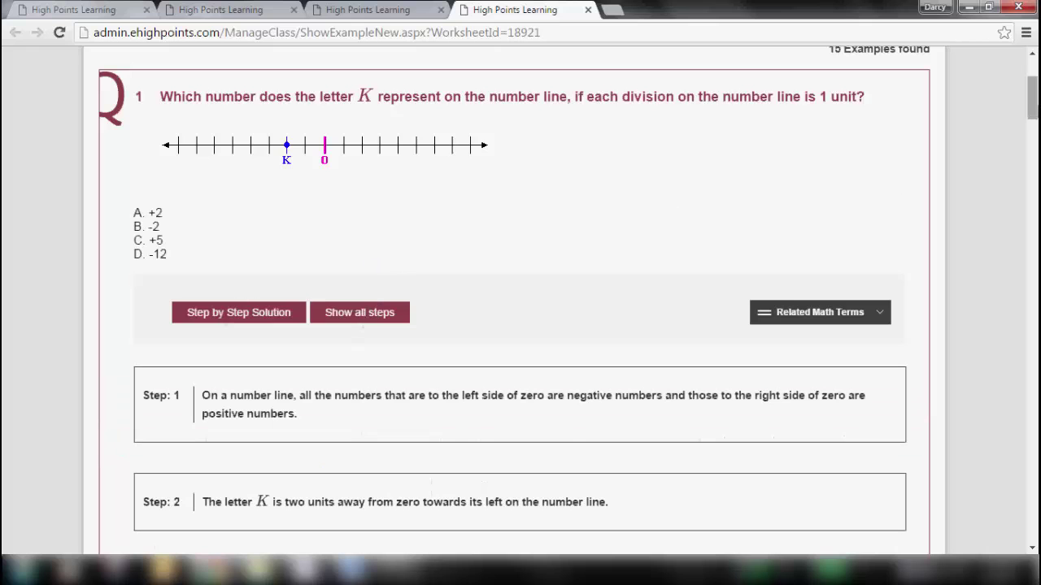
{"action": "mouse_move", "coordinate": [1034, 101]}
{"action": "left_mouse_down"}
{"action": "mouse_move", "coordinate": [1037, 136]}
{"action": "mouse_move", "coordinate": [1037, 94]}
{"action": "mouse_move", "coordinate": [1037, 116]}
{"action": "left_mouse_up"}
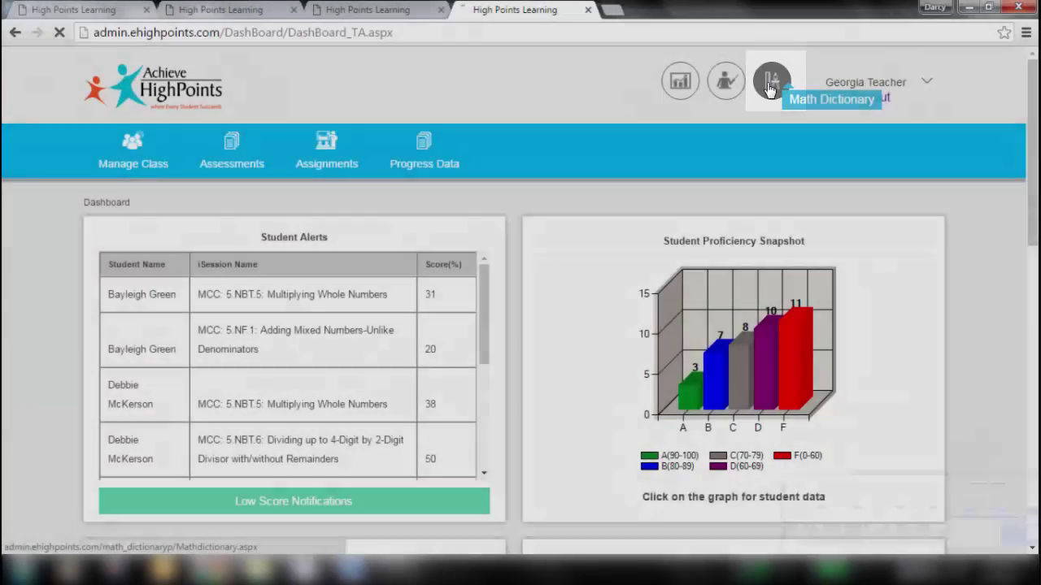
{"action": "left_click", "coordinate": [770, 81]}
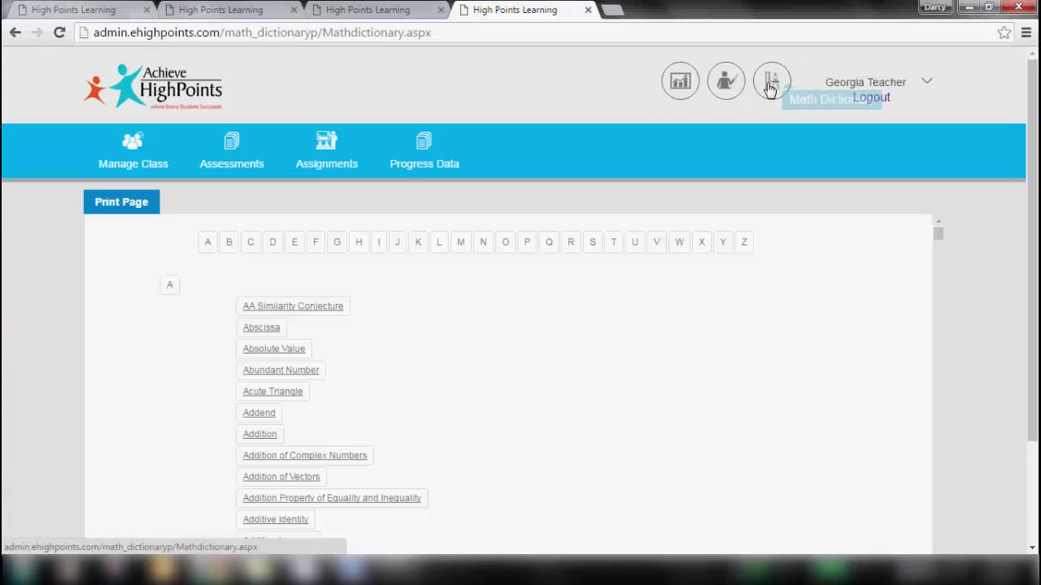
{"action": "left_click", "coordinate": [281, 397]}
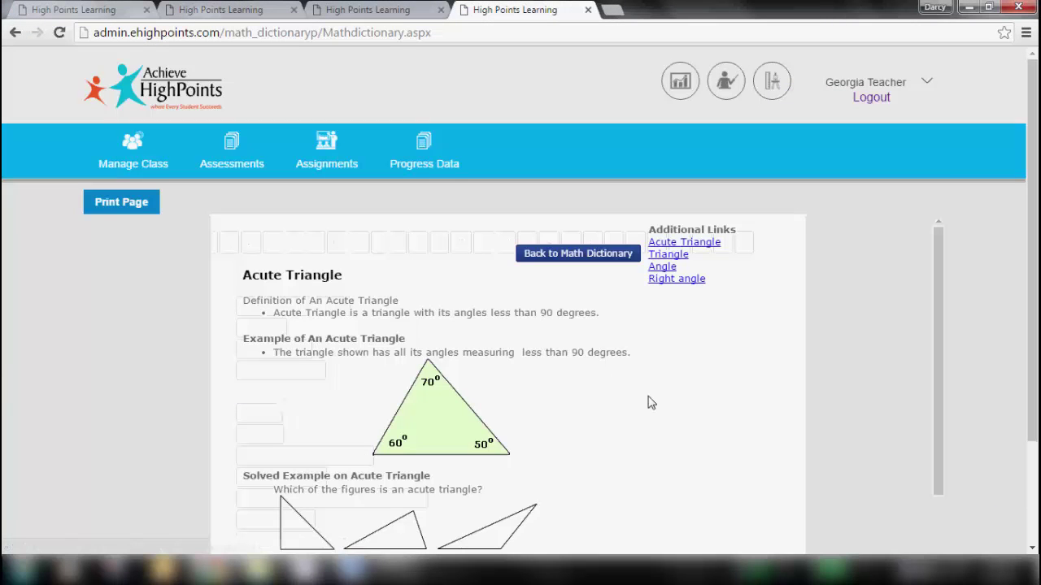
{"action": "scroll", "coordinate": [650, 402], "scroll_direction": "down", "scroll_amount": 3}
{"action": "left_click_drag", "start_coordinate": [1037, 237], "coordinate": [1036, 215]}
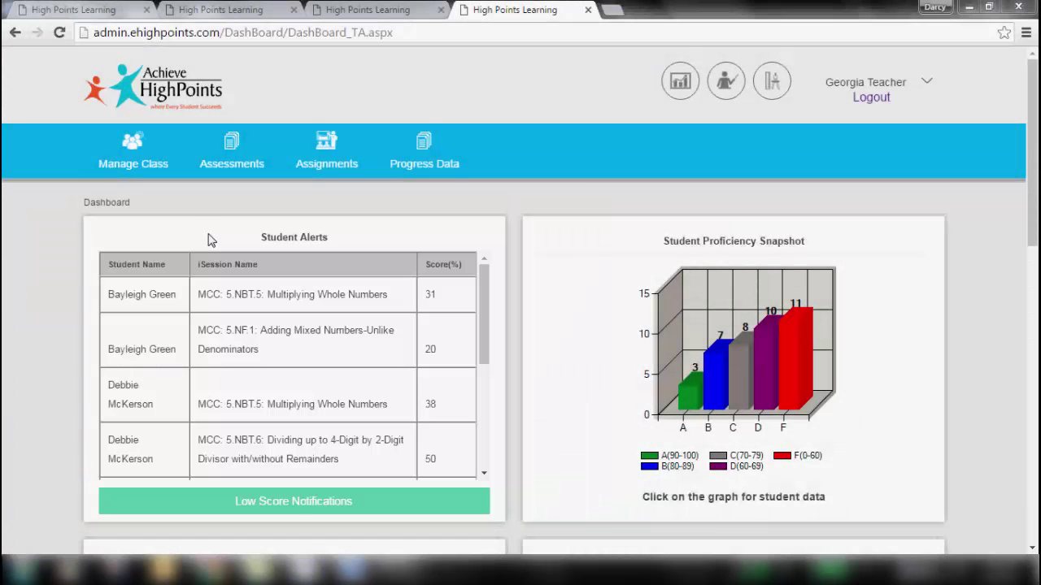
{"action": "left_click", "coordinate": [274, 503]}
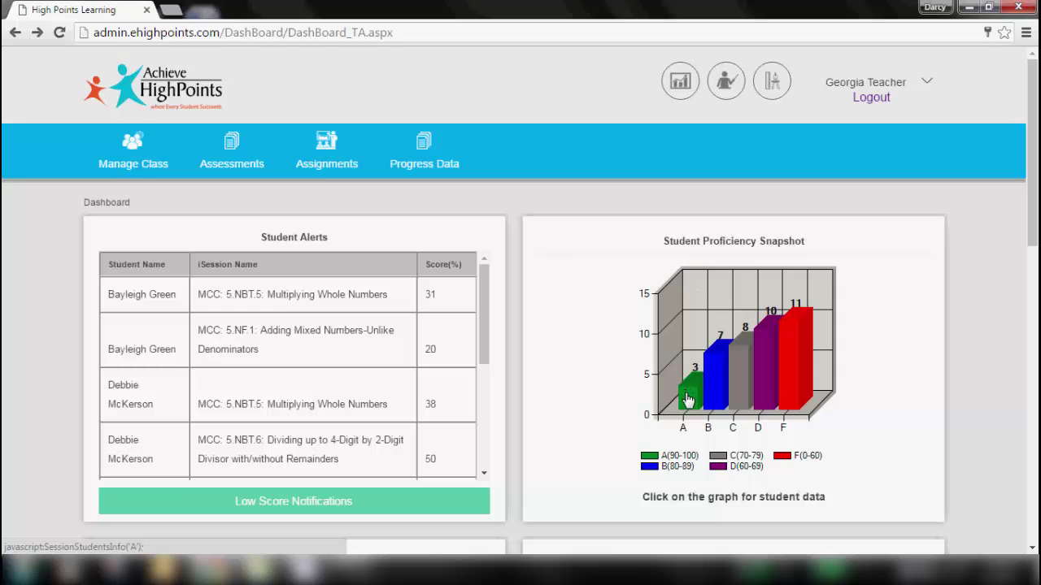
- List the A-band students and show the second student's iSession pre- and post-test graph
{"action": "left_click", "coordinate": [687, 400]}
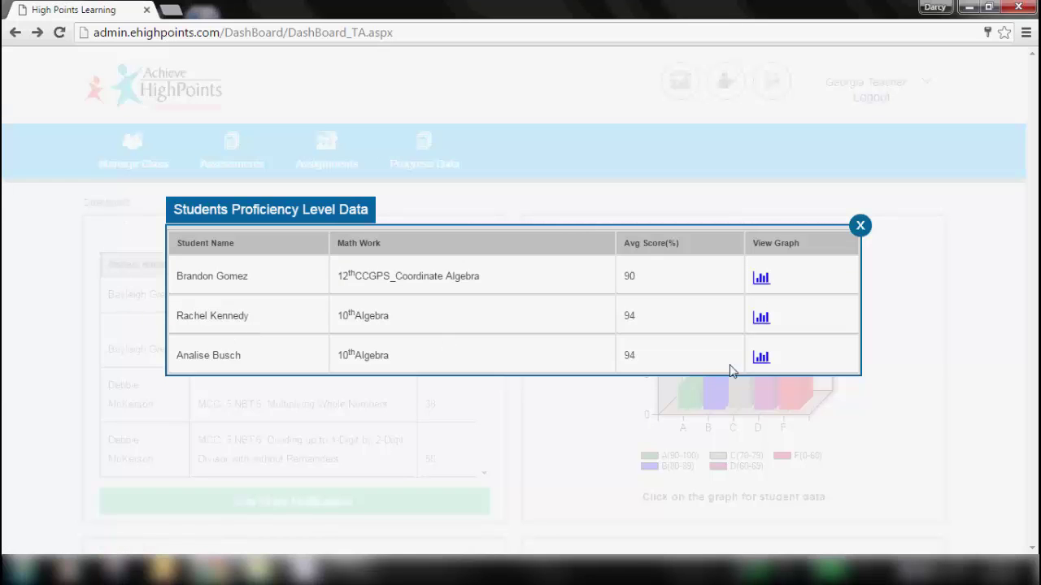
{"action": "left_click", "coordinate": [761, 319]}
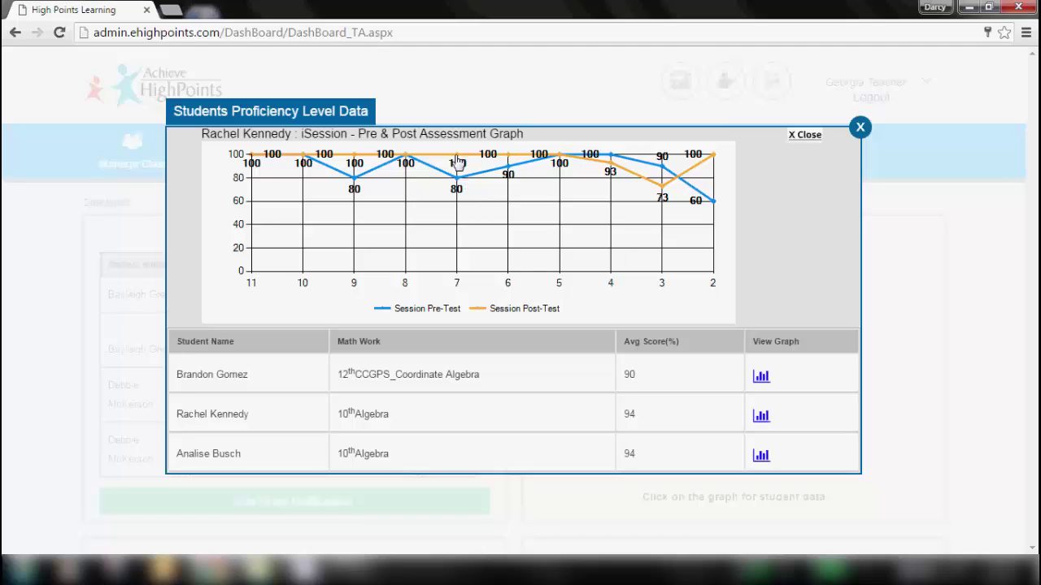
- Close the Students Proficiency Level Data popup to see UG16-Sharks' diagnostic status, 17 of 21 tested
{"action": "left_click", "coordinate": [861, 128]}
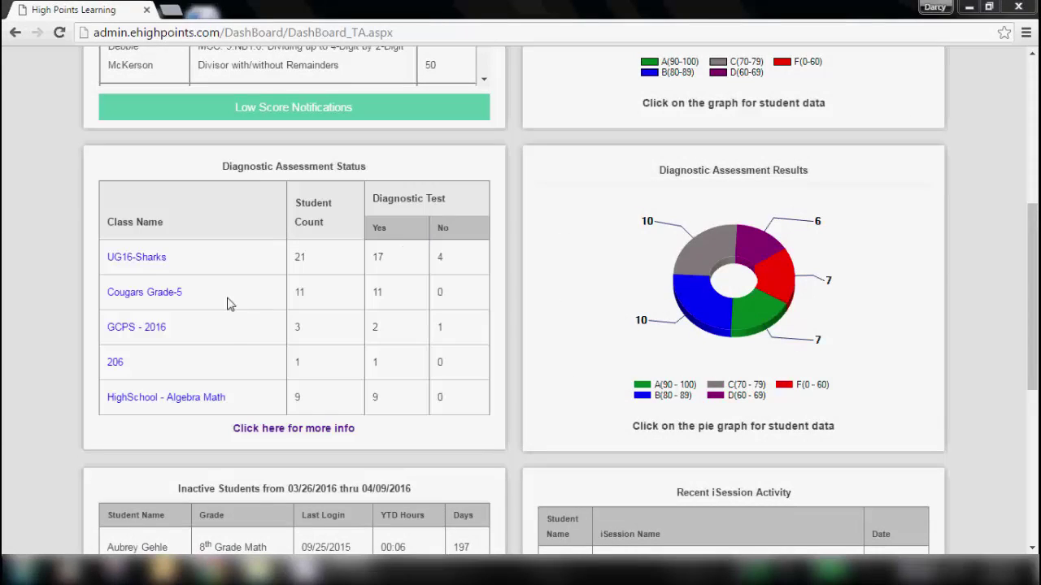
- Open the detailed diagnostic report and choose HighSchool - Algebra Math, listing 9 pre-test records
{"action": "left_click", "coordinate": [291, 429]}
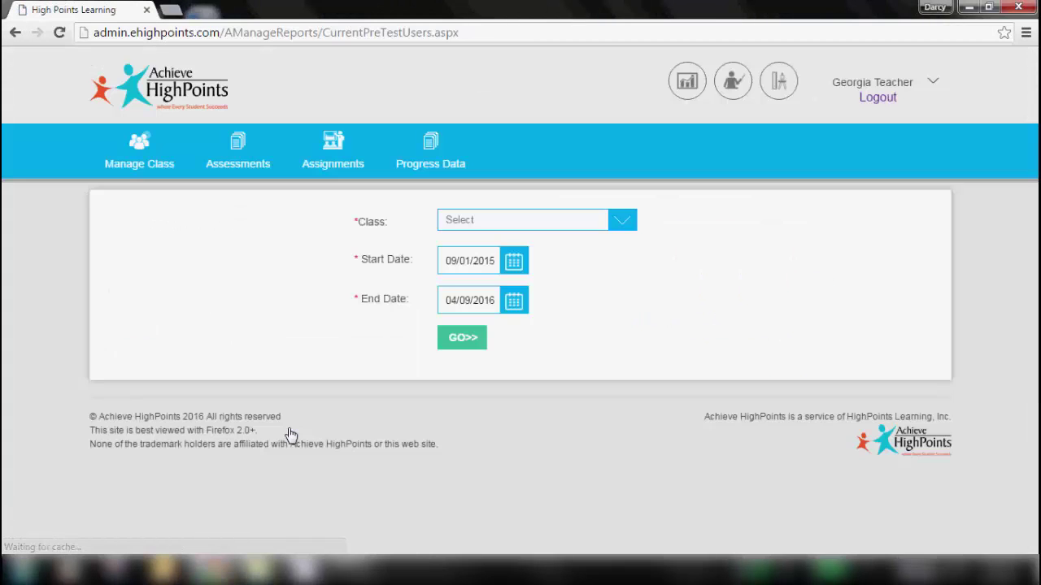
{"action": "left_click", "coordinate": [566, 224]}
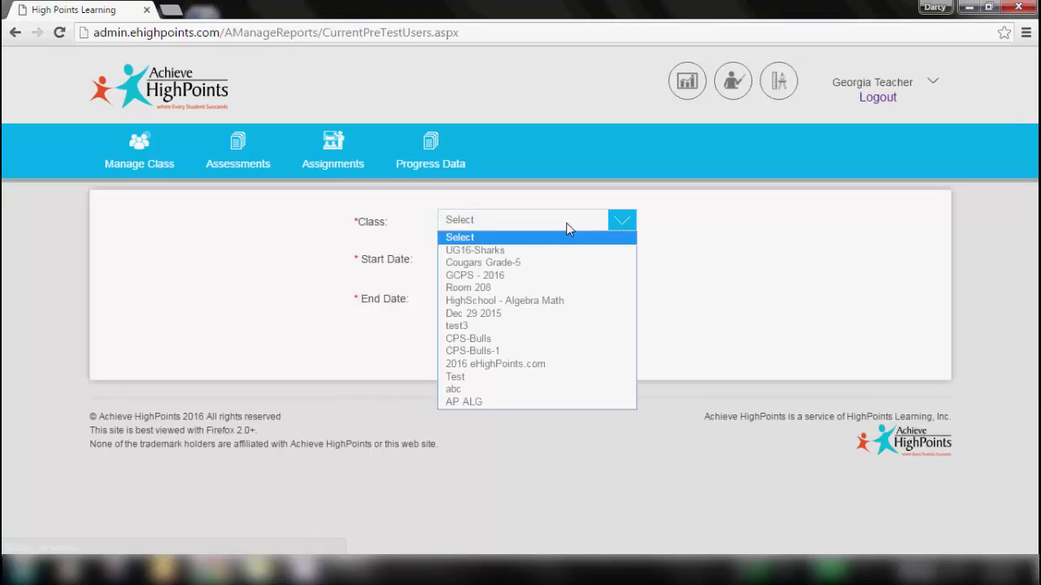
{"action": "left_click", "coordinate": [504, 300]}
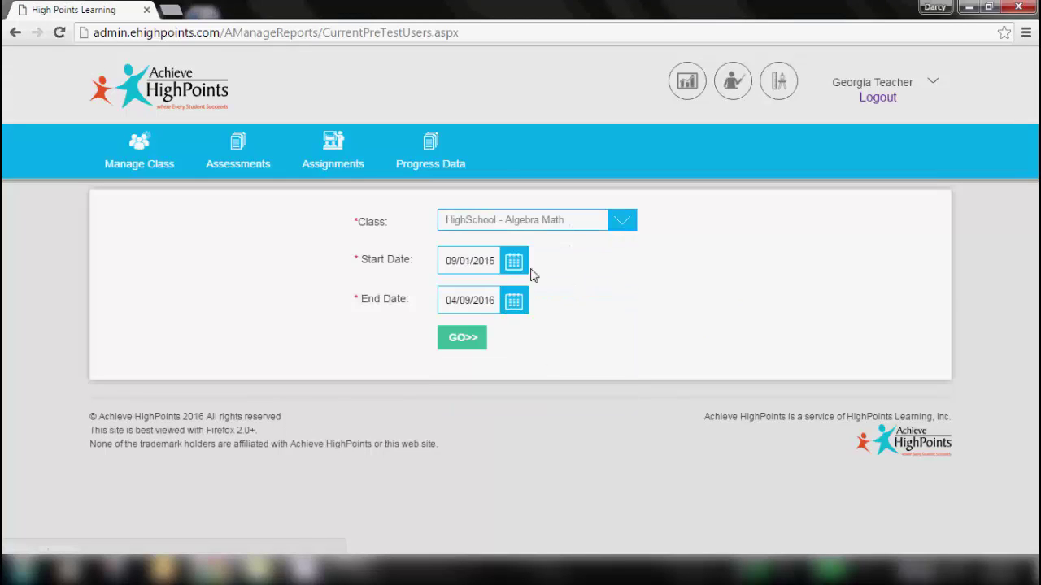
{"action": "left_click", "coordinate": [462, 340]}
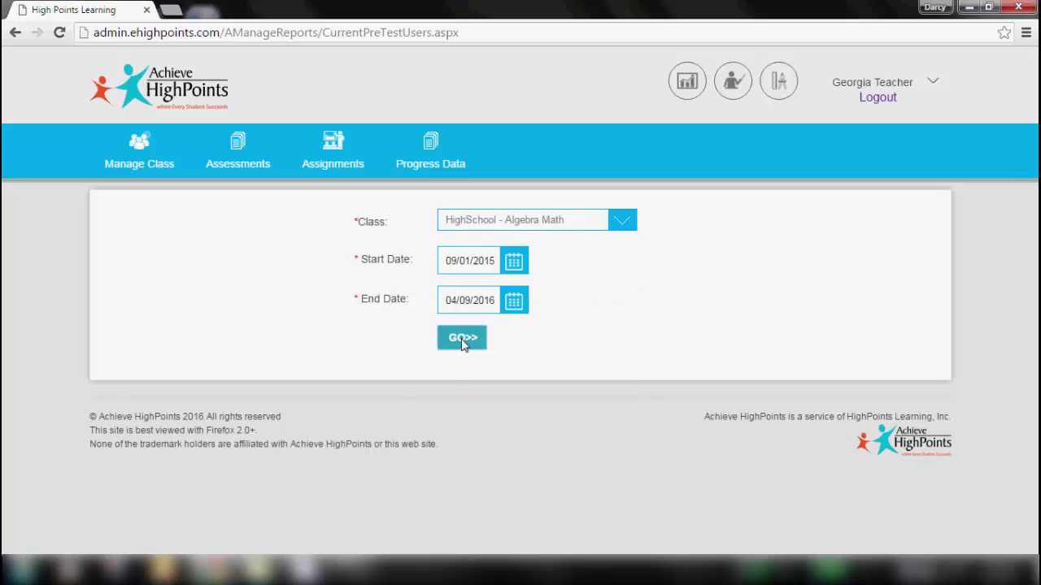
{"action": "left_click_drag", "start_coordinate": [1026, 112], "coordinate": [1033, 261]}
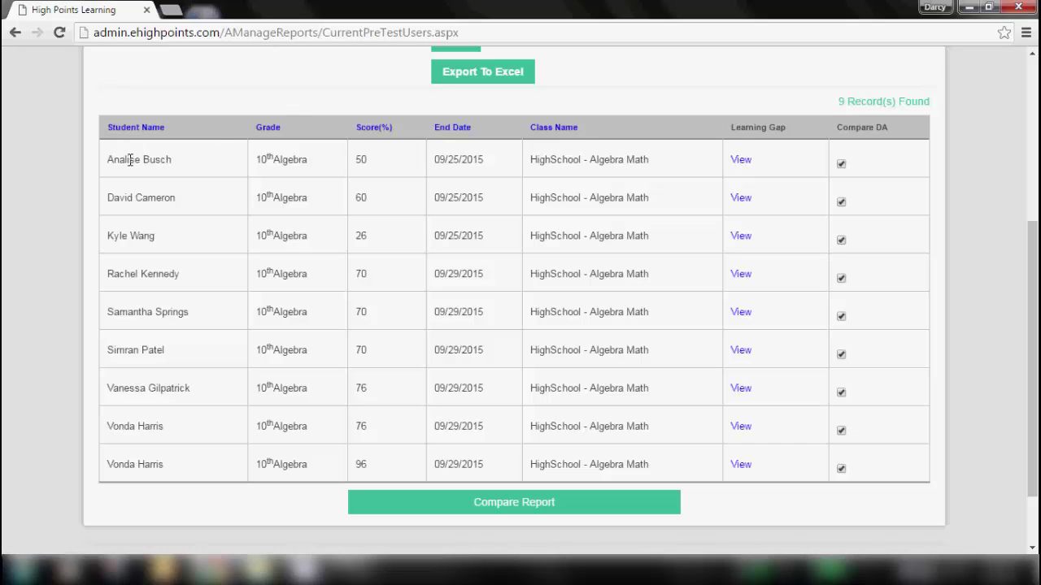
- Check the first student's Learning Gap Sessions, then tick Compare DA for the first two students
{"action": "left_click", "coordinate": [745, 163]}
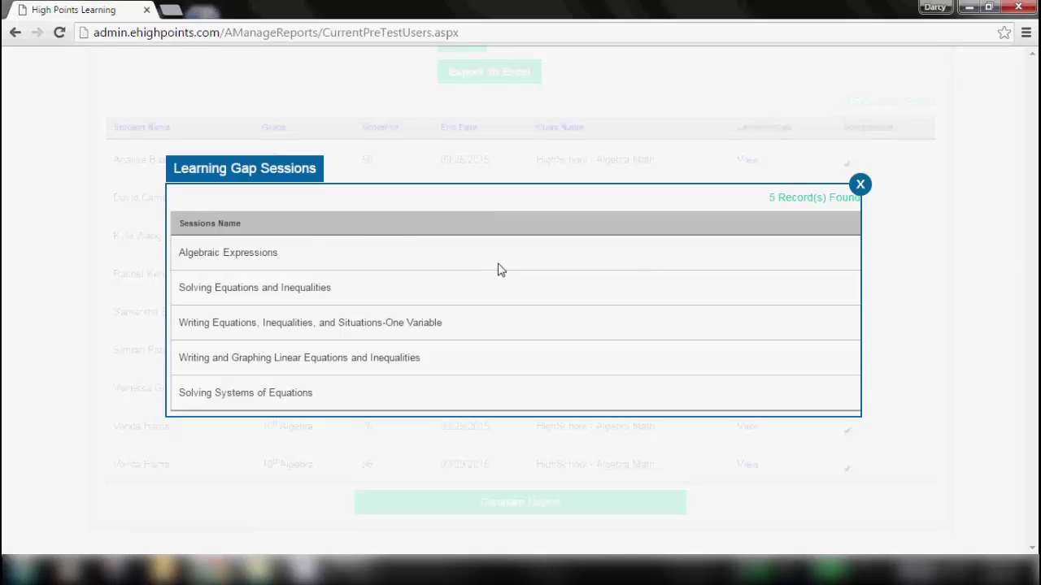
{"action": "left_click", "coordinate": [859, 186]}
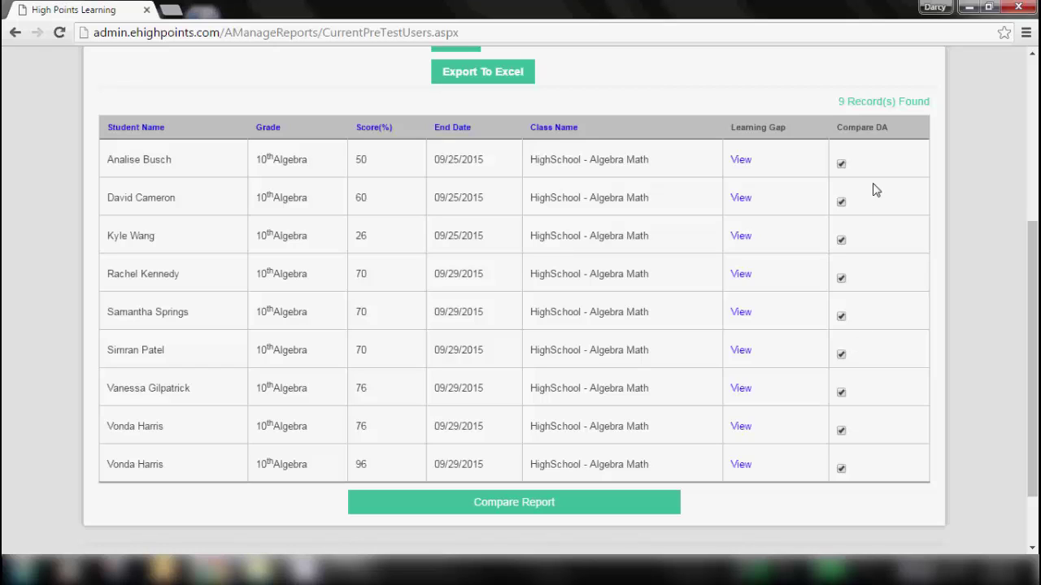
{"action": "left_click", "coordinate": [841, 164]}
{"action": "left_click", "coordinate": [842, 202]}
- Generate the DA Compare report and scroll through the selected students' answers to 30 questions
{"action": "left_click", "coordinate": [509, 506]}
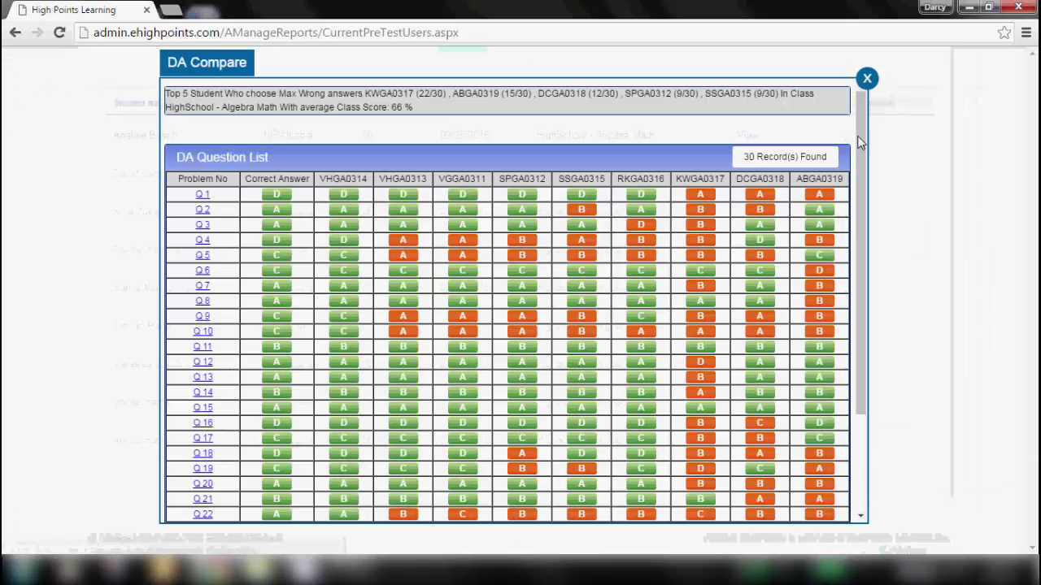
{"action": "left_click_drag", "start_coordinate": [861, 114], "coordinate": [861, 177]}
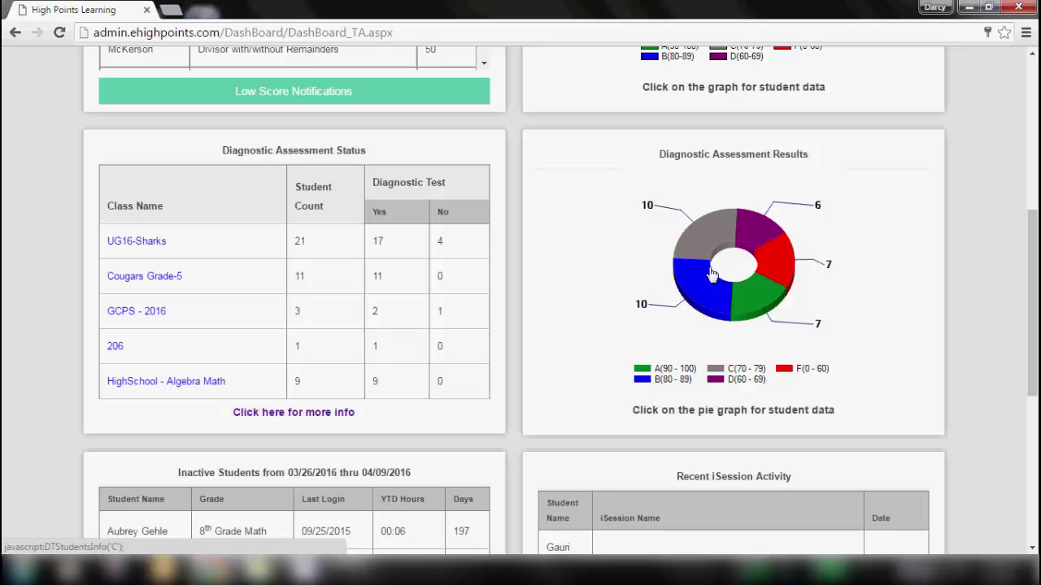
- Show the seven A-band students (90–100%) from the Diagnostic Assessment Results pie chart
{"action": "left_click", "coordinate": [755, 301]}
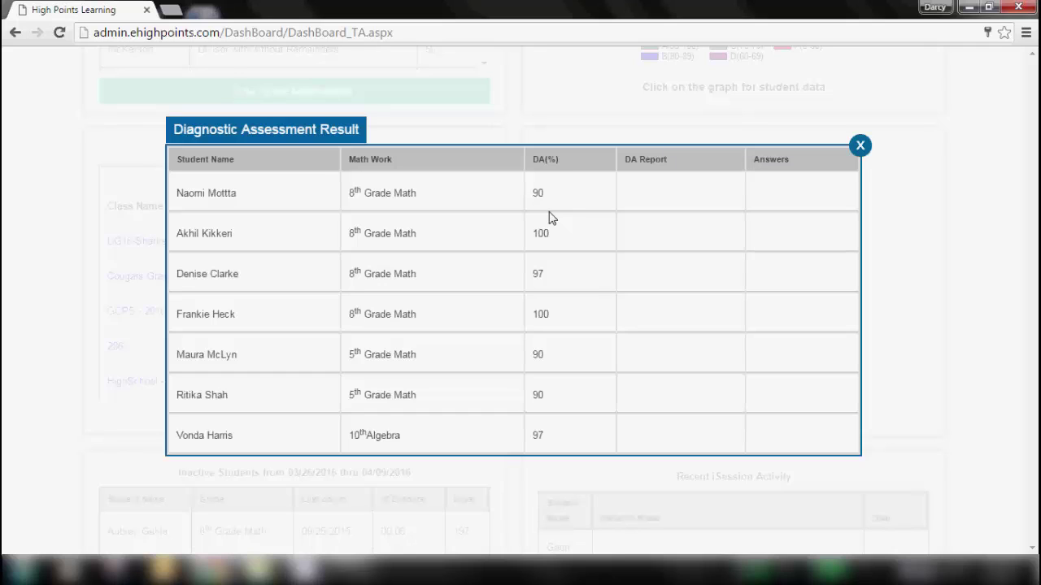
- Close the Diagnostic Assessment Result student list to return to the dashboard
{"action": "left_click", "coordinate": [860, 148]}
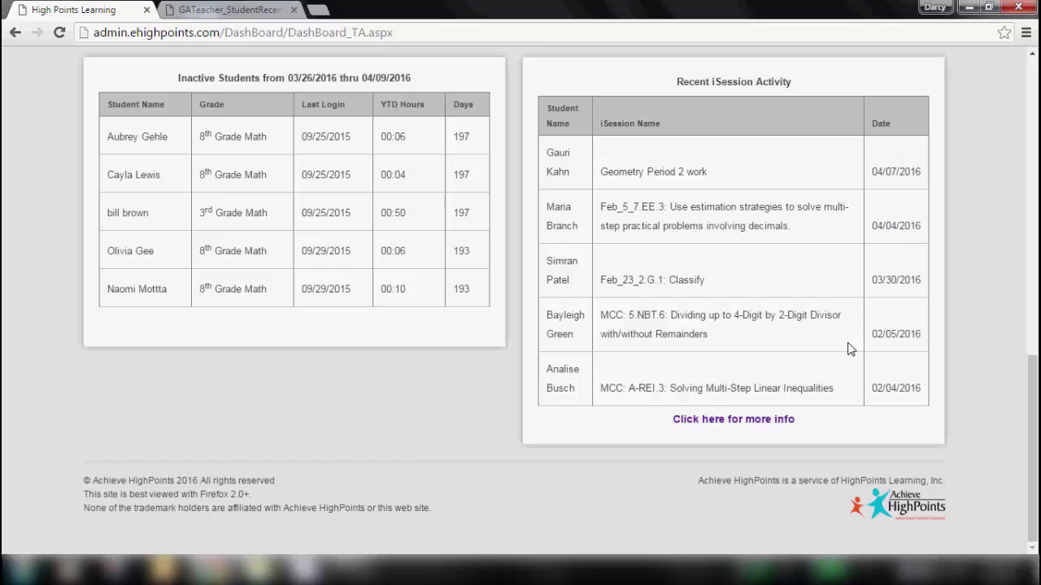
- Open the full Recent iSession Activity report via 'Click here for more info'
{"action": "left_click", "coordinate": [718, 421]}
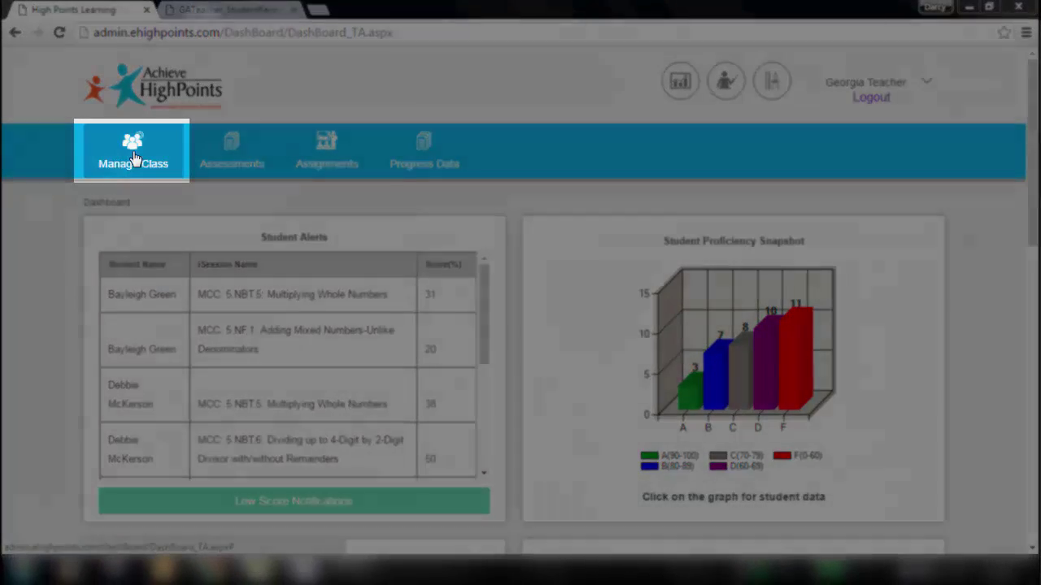
- Preview the Manage Class, Assessments, Assignments and Progress Data menu options in turn
{"action": "left_click", "coordinate": [134, 159]}
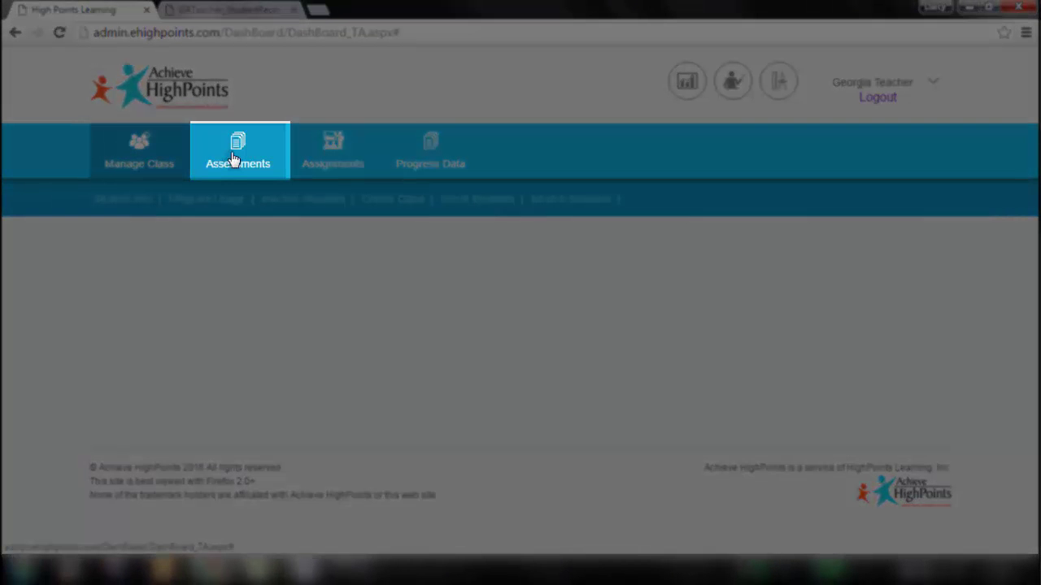
{"action": "left_click", "coordinate": [234, 159]}
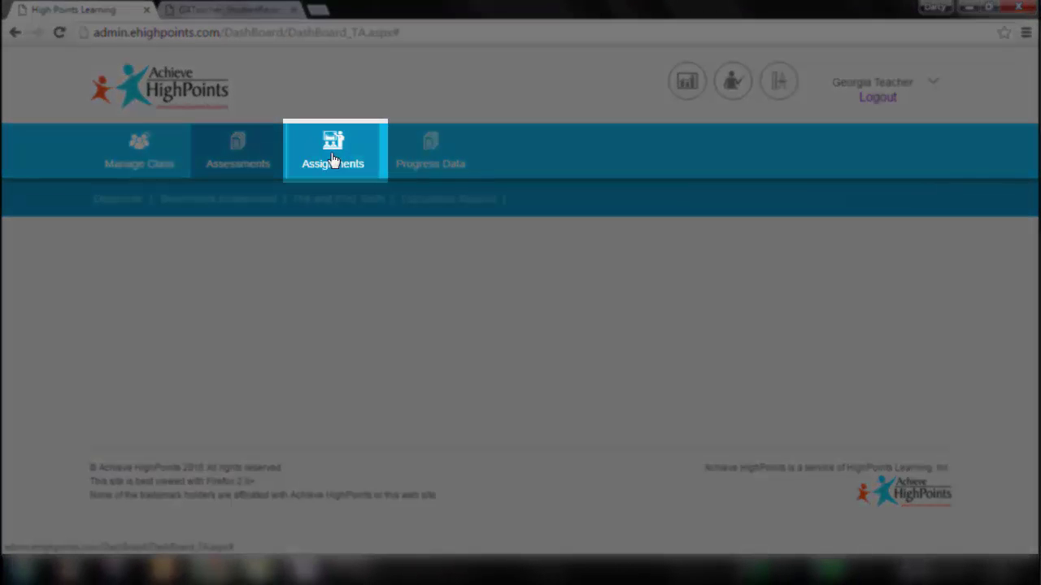
{"action": "left_click", "coordinate": [333, 161]}
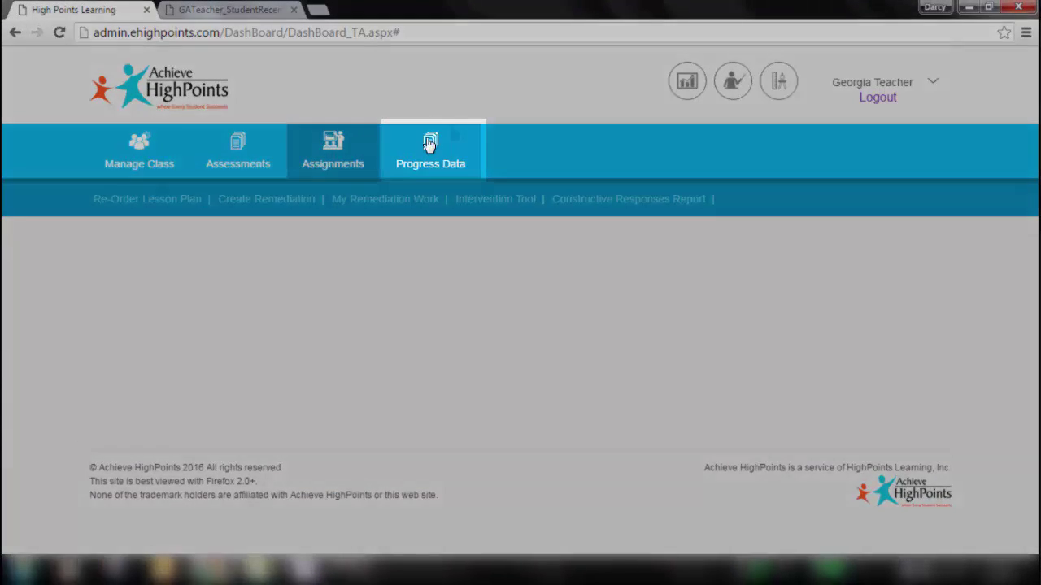
{"action": "left_click", "coordinate": [426, 151]}
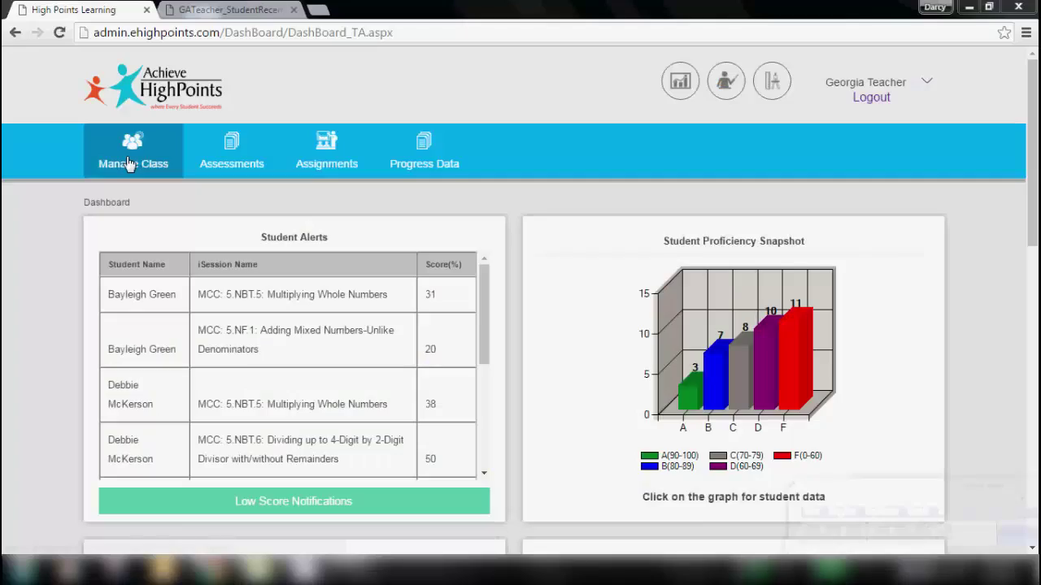
- List the HighSchool - Algebra Math students on the Student Info page
{"action": "left_click", "coordinate": [127, 164]}
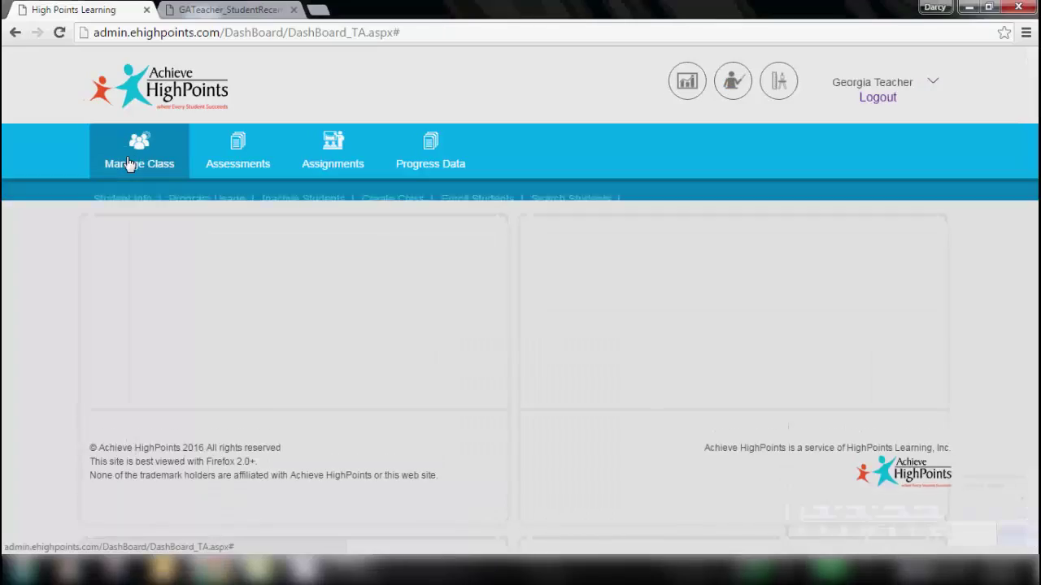
{"action": "left_click", "coordinate": [118, 203]}
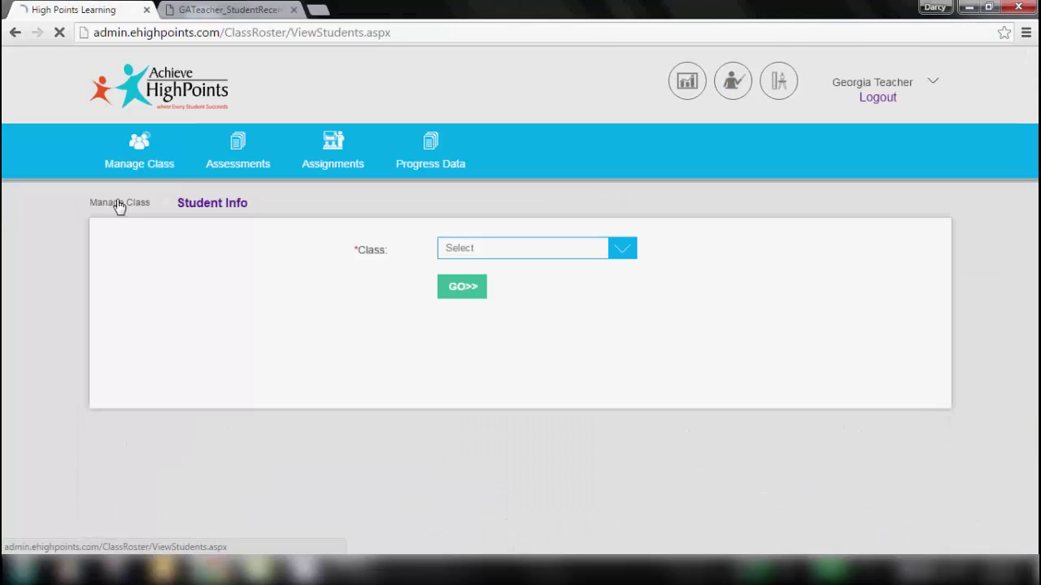
{"action": "left_click", "coordinate": [493, 248]}
{"action": "left_click", "coordinate": [472, 330]}
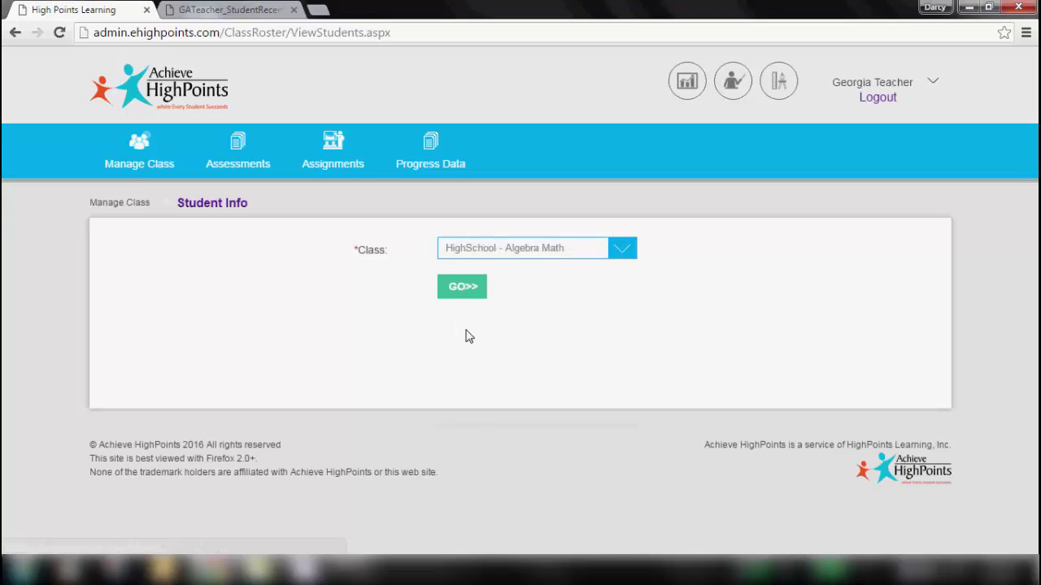
{"action": "left_click", "coordinate": [457, 288]}
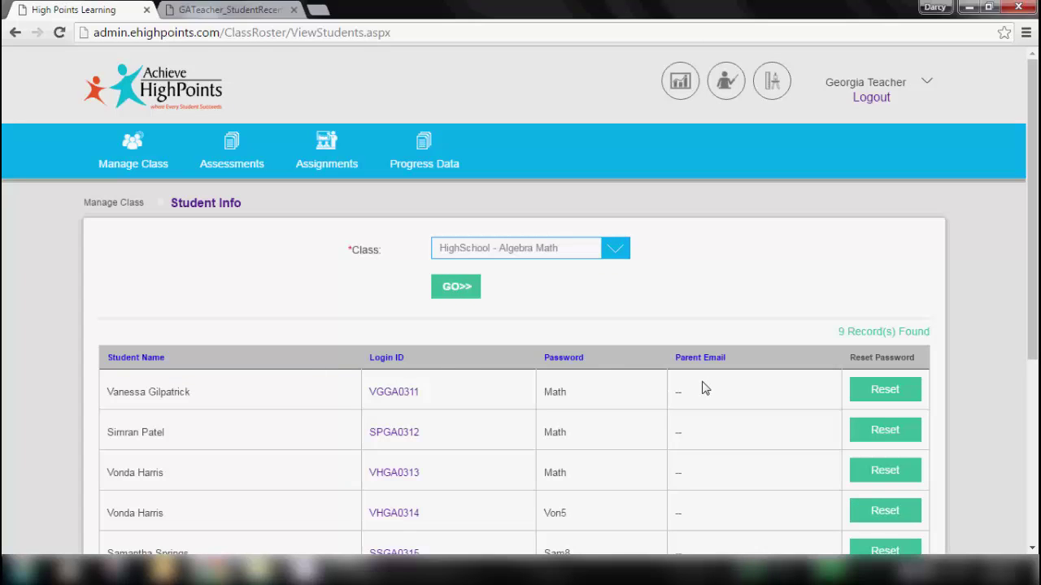
- Open and close a student's edit form, then reset the fourth student's password to 'Math'
{"action": "left_click", "coordinate": [395, 398]}
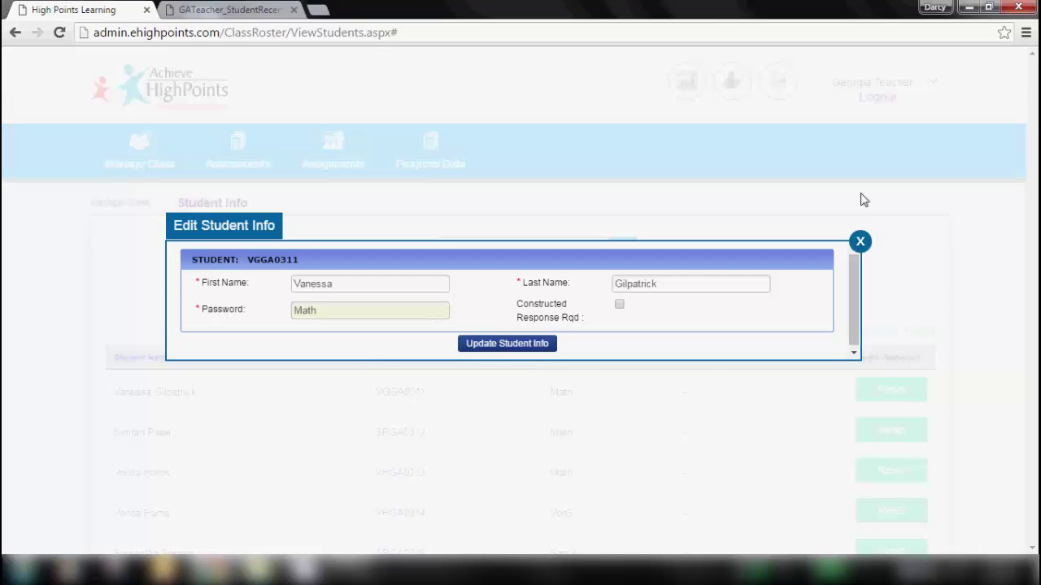
{"action": "left_click", "coordinate": [860, 241]}
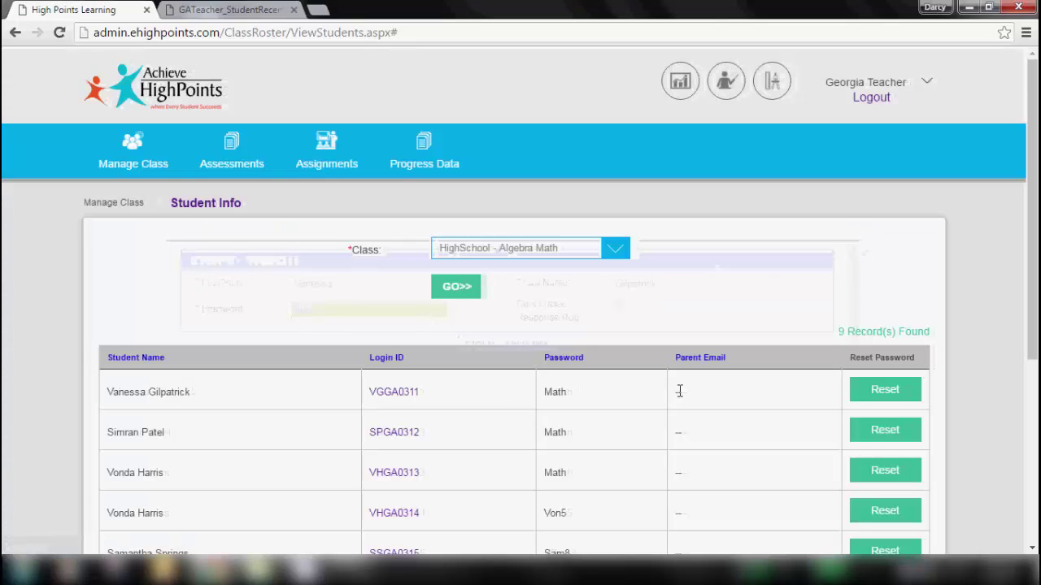
{"action": "scroll", "coordinate": [793, 361], "scroll_direction": "down", "scroll_amount": 2}
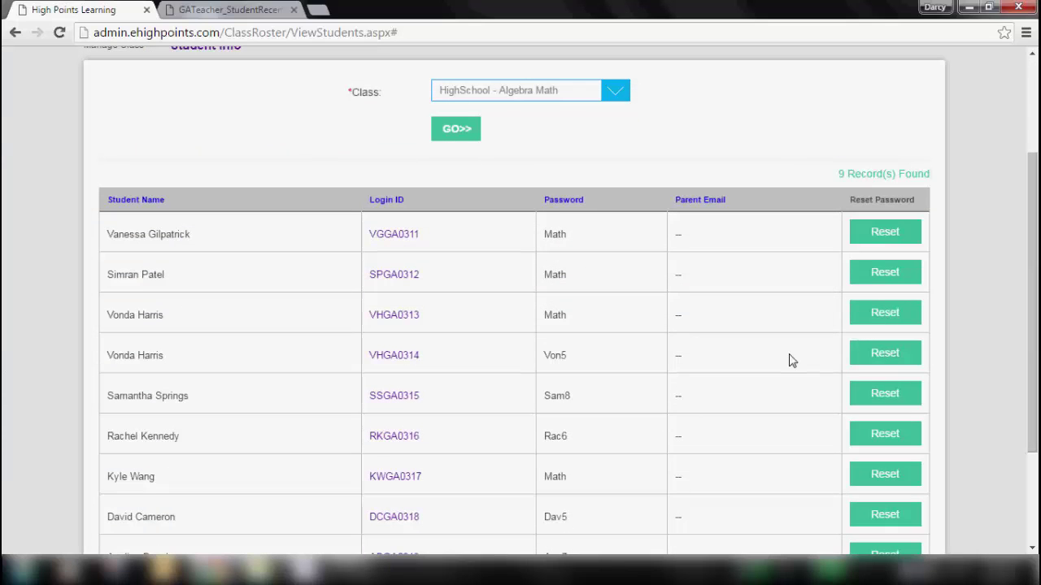
{"action": "left_click", "coordinate": [901, 354]}
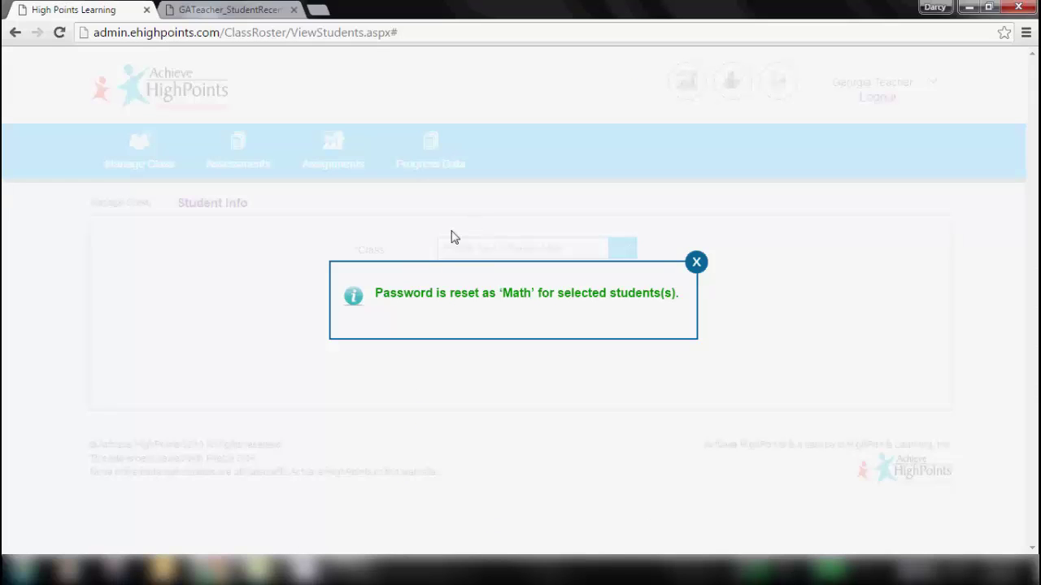
{"action": "left_click", "coordinate": [696, 263]}
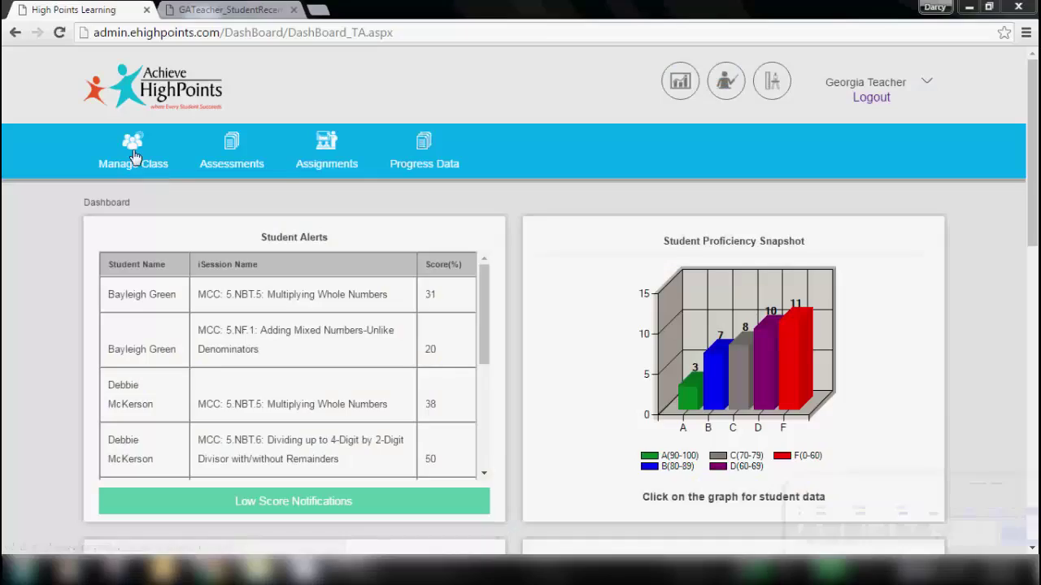
- Generate the Program Usage report for HighSchool - Algebra Math and scroll to the nine students' results
{"action": "left_click", "coordinate": [146, 159]}
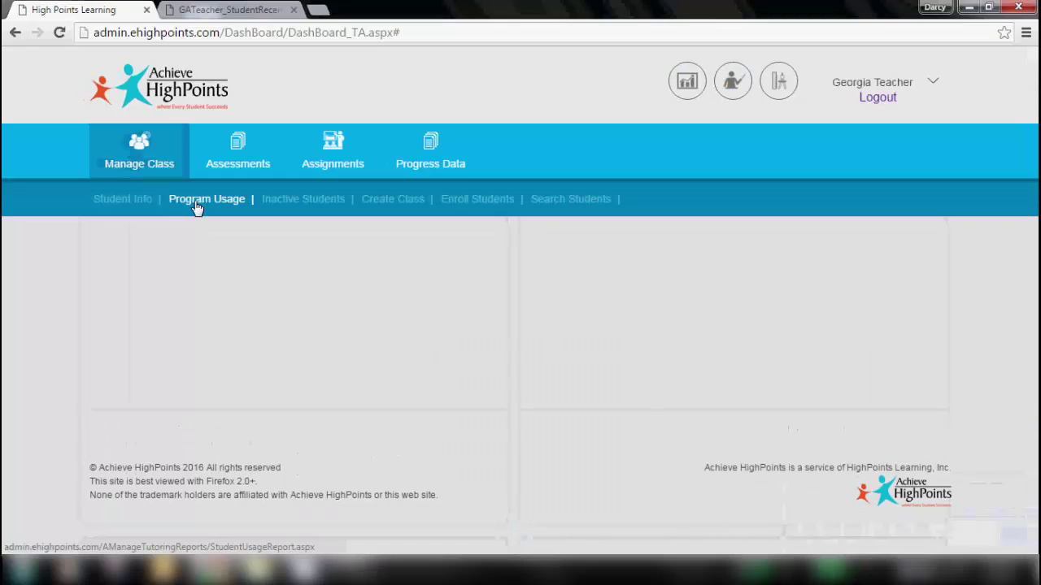
{"action": "left_click", "coordinate": [196, 208]}
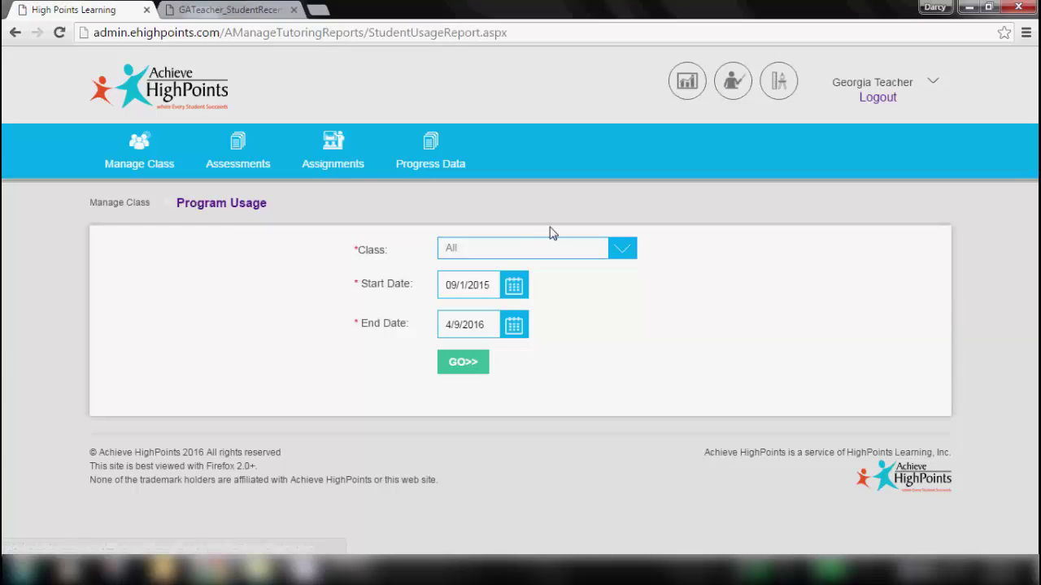
{"action": "left_click", "coordinate": [624, 252]}
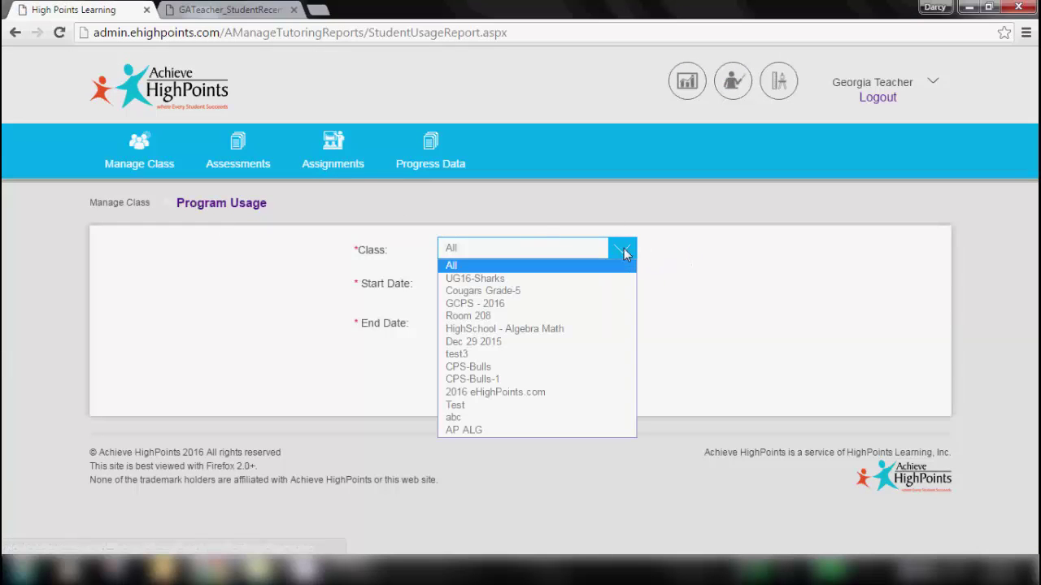
{"action": "left_click", "coordinate": [488, 328]}
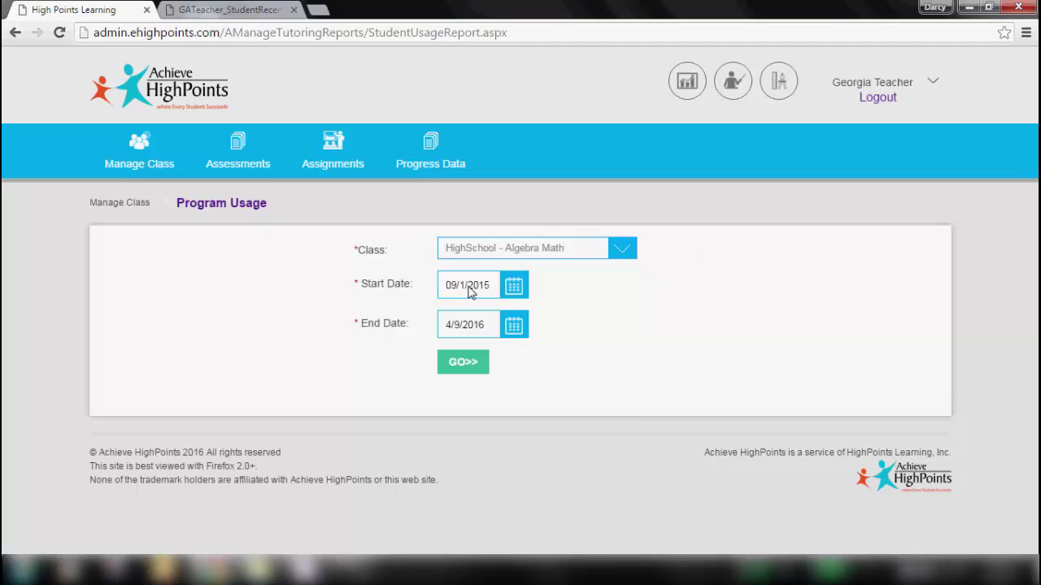
{"action": "left_click", "coordinate": [460, 370]}
{"action": "scroll", "coordinate": [460, 371], "scroll_direction": "down", "scroll_amount": 3}
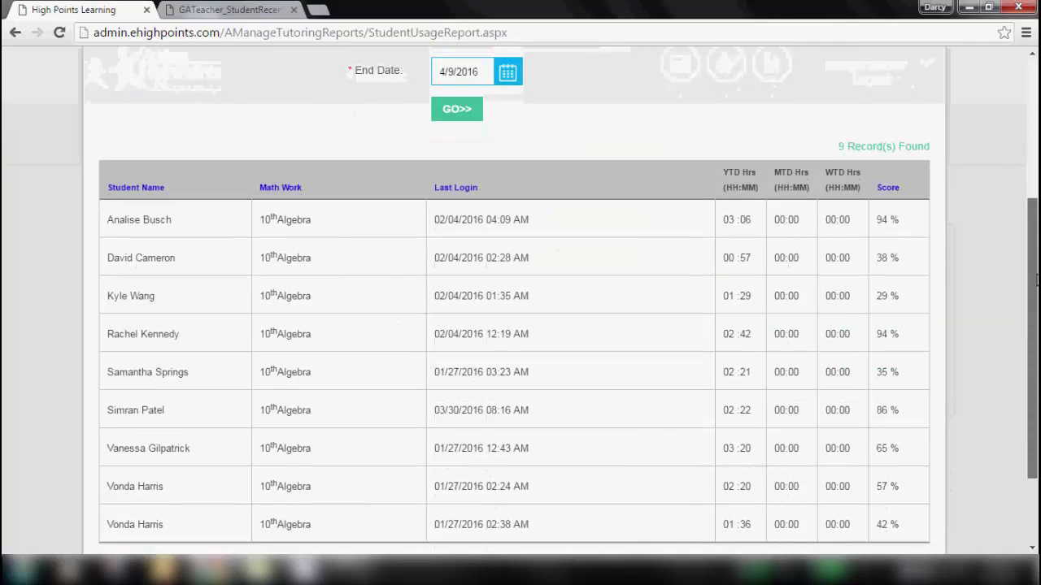
{"action": "left_click_drag", "start_coordinate": [1037, 279], "coordinate": [1037, 296]}
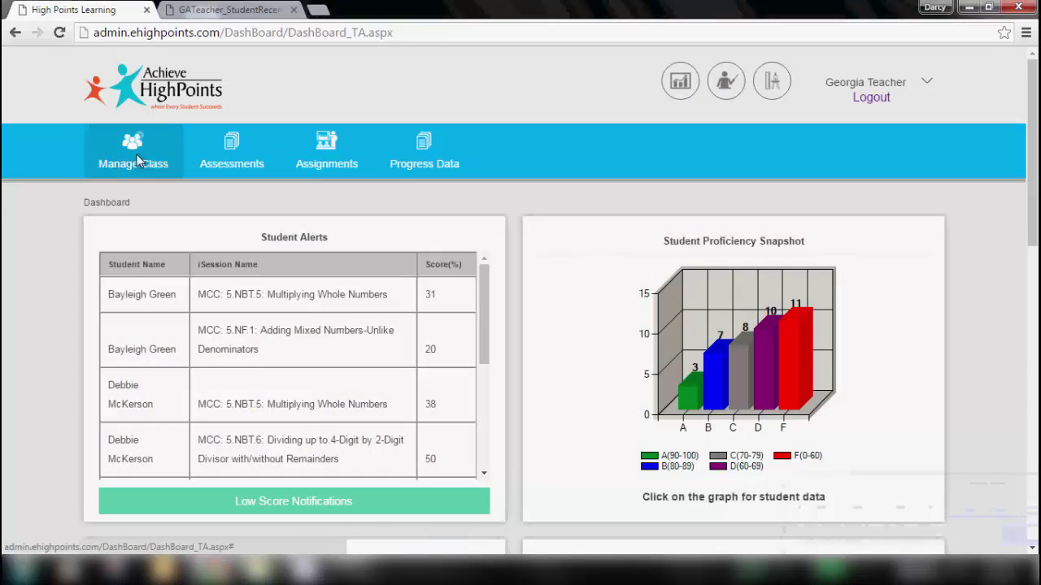
- Run the Inactive Students report for HighSchool - Algebra Math starting March 21, 2016
{"action": "left_click", "coordinate": [139, 160]}
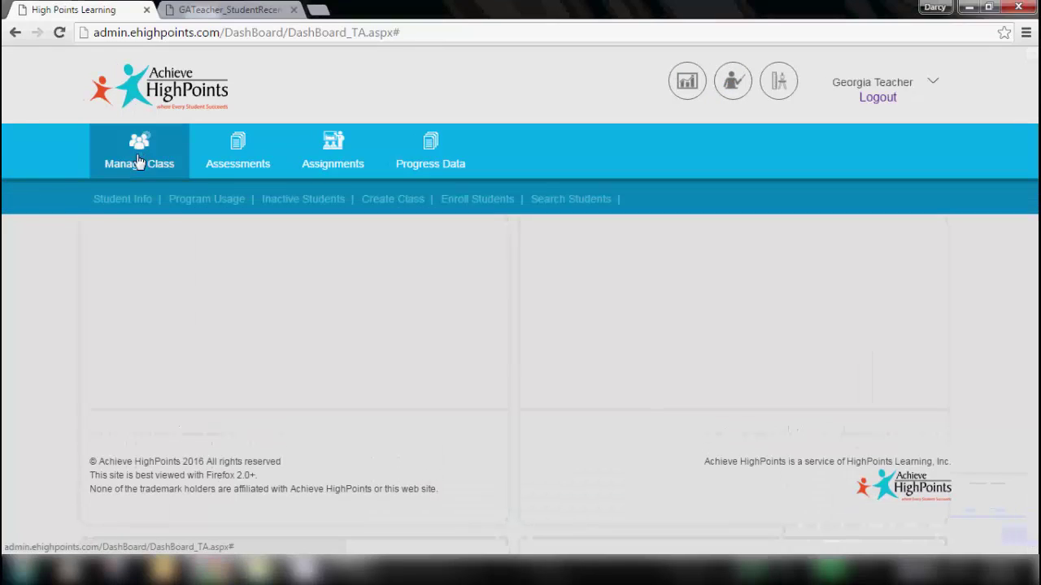
{"action": "left_click", "coordinate": [290, 199]}
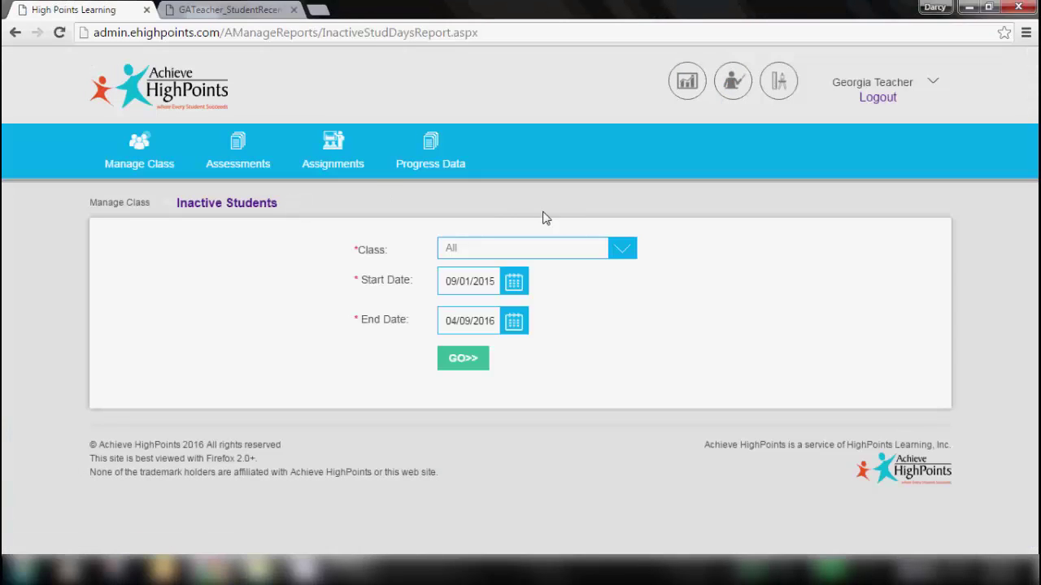
{"action": "left_click", "coordinate": [562, 251]}
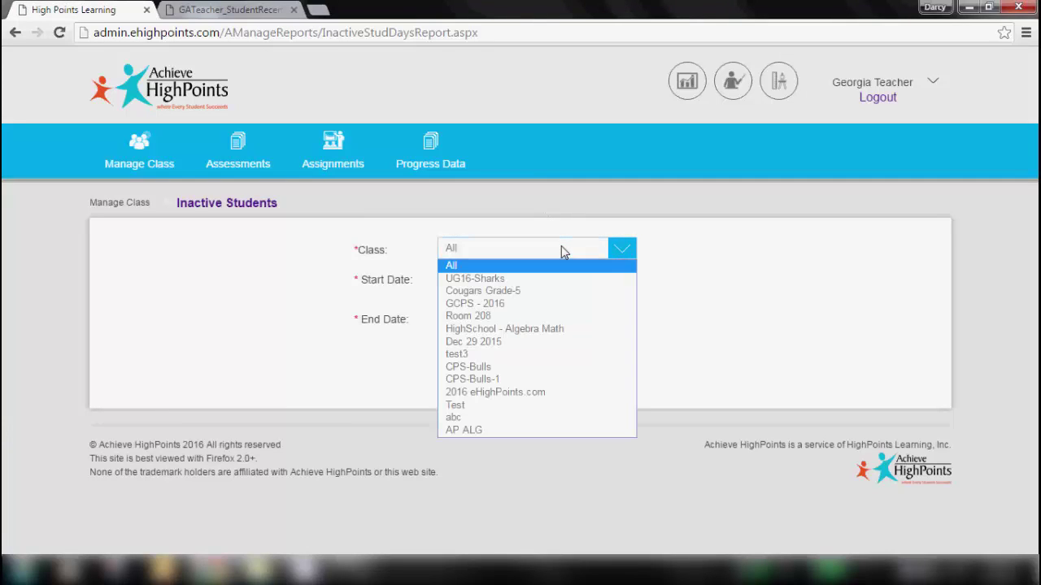
{"action": "left_click", "coordinate": [515, 330]}
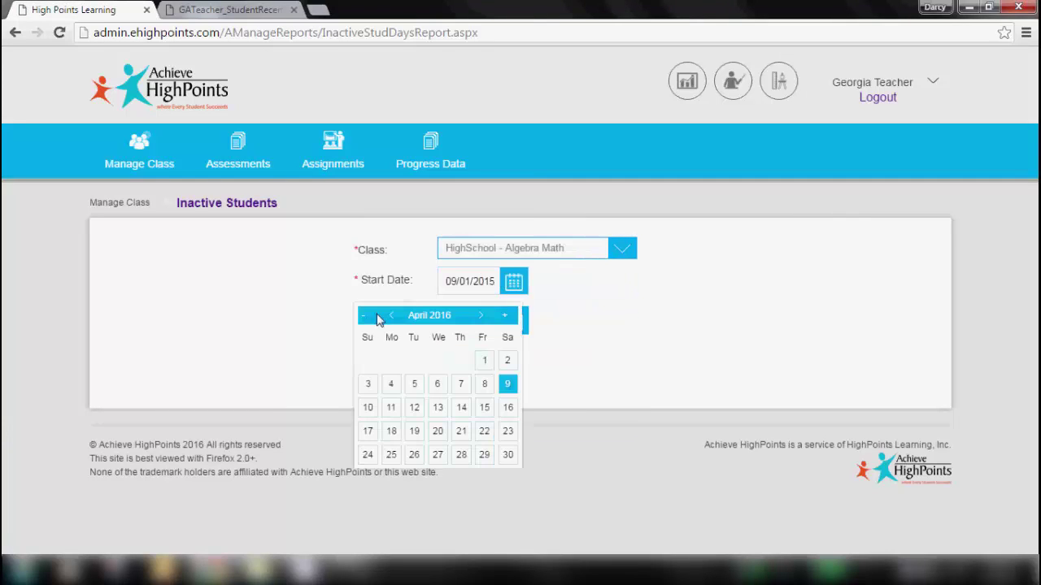
{"action": "left_click", "coordinate": [388, 317]}
{"action": "left_click", "coordinate": [392, 431]}
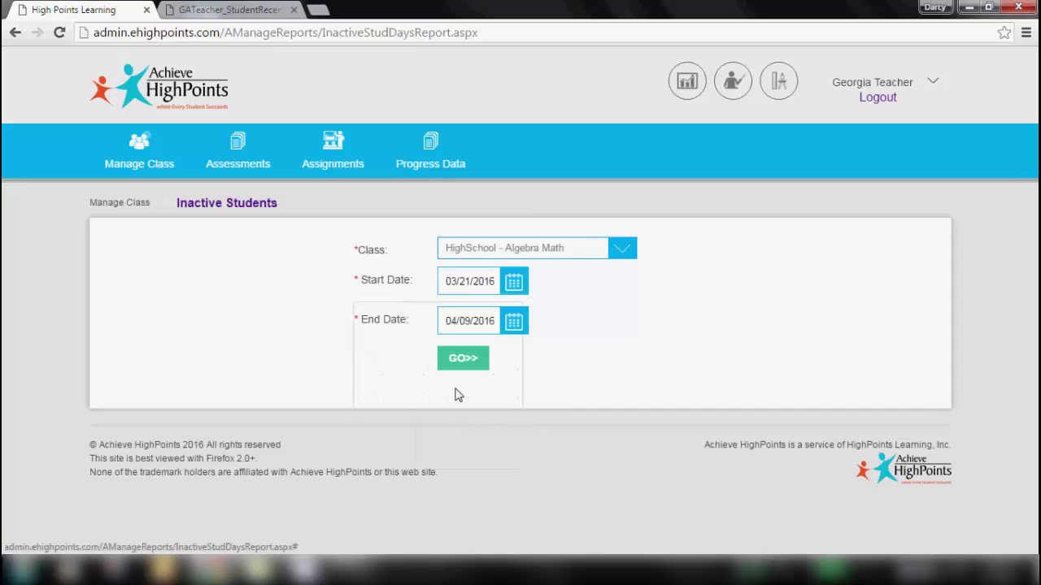
{"action": "left_click", "coordinate": [476, 363]}
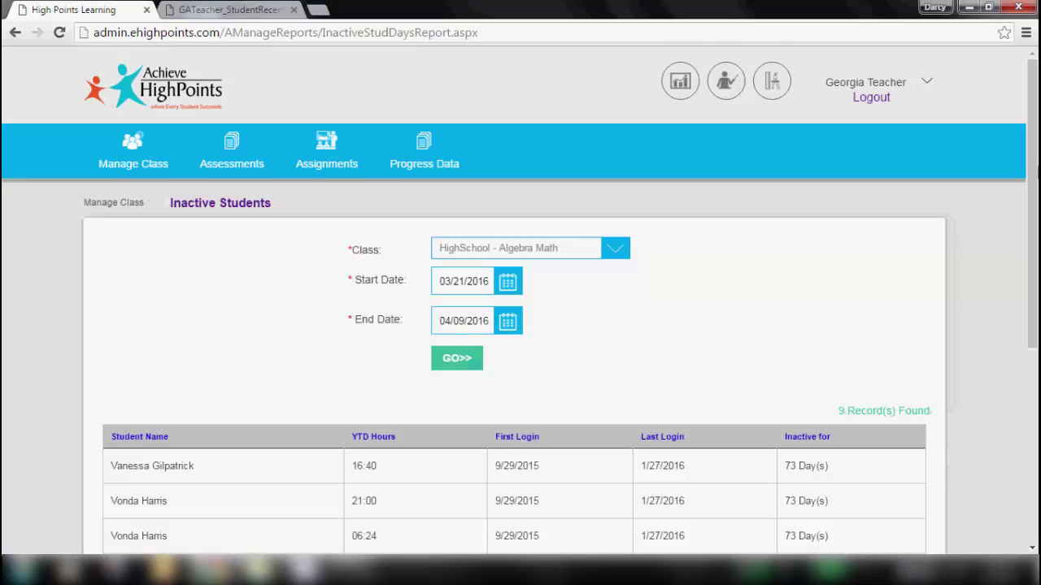
{"action": "scroll", "coordinate": [521, 326], "scroll_direction": "down", "scroll_amount": 5}
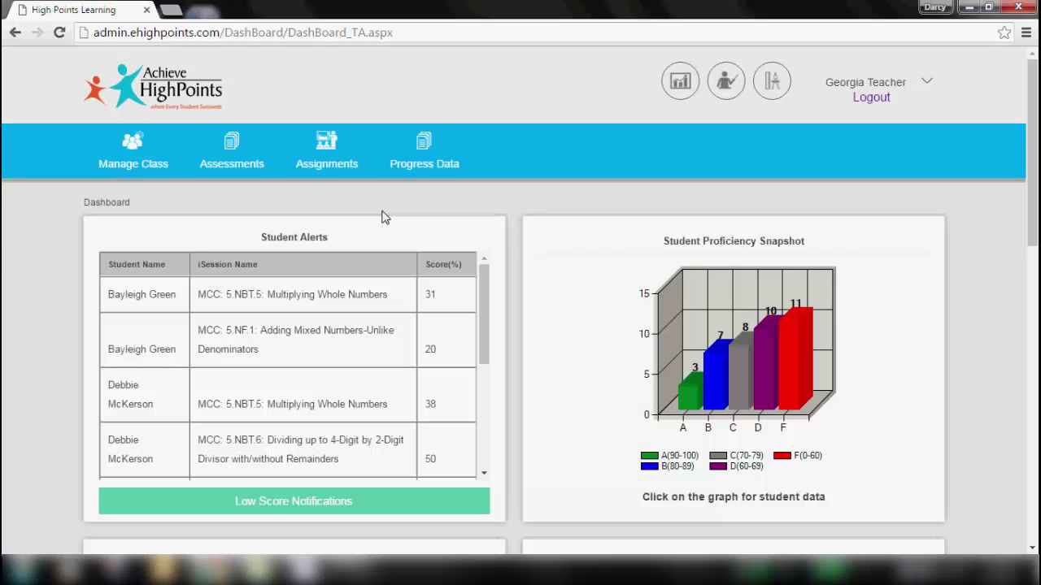
- Create a Grade 10 Algebra class named 'ALG AP -Period'
{"action": "left_click", "coordinate": [133, 161]}
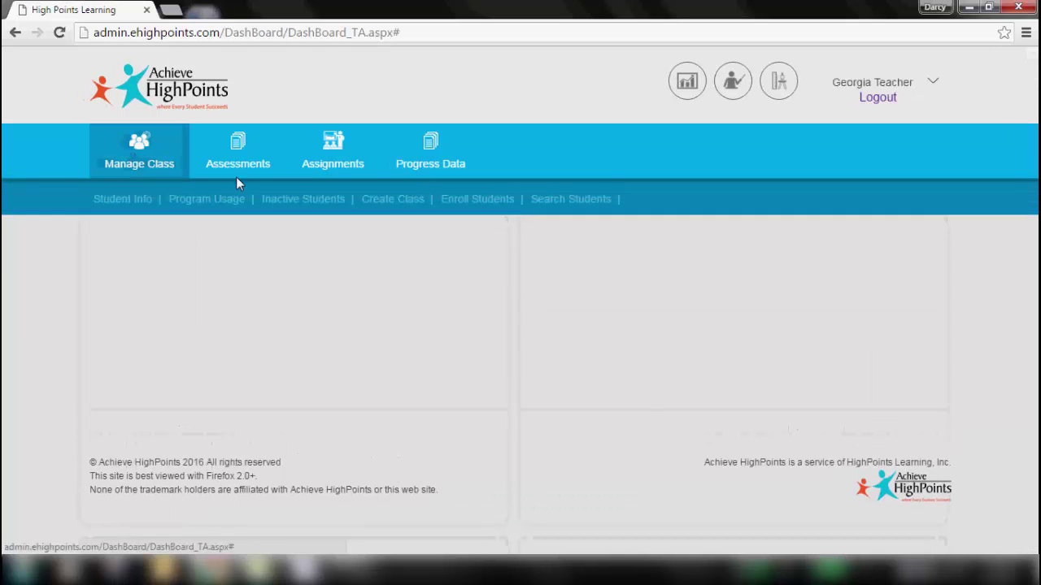
{"action": "left_click", "coordinate": [384, 199]}
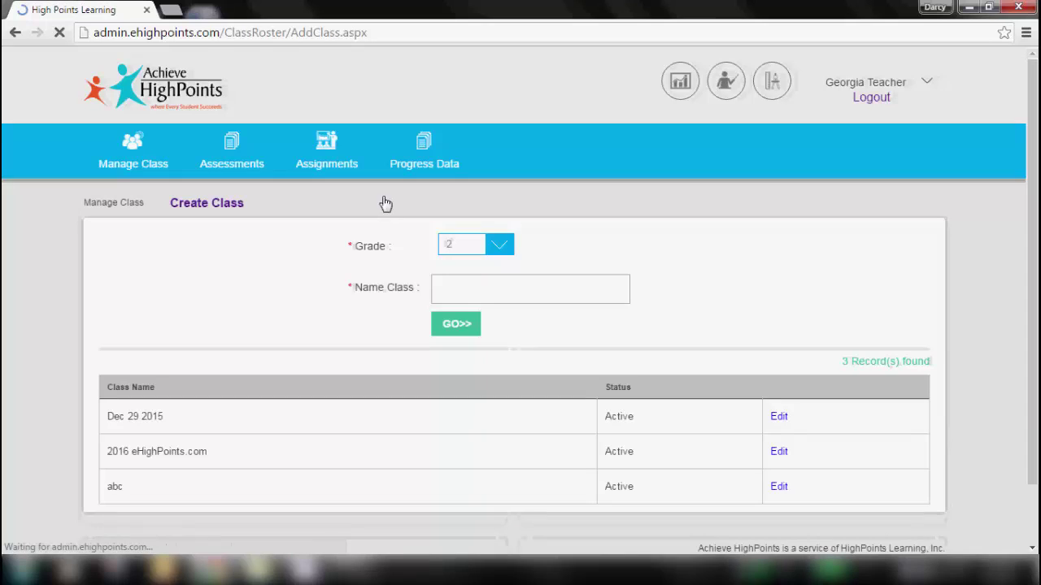
{"action": "left_click", "coordinate": [472, 245]}
{"action": "left_click", "coordinate": [457, 363]}
{"action": "left_click", "coordinate": [470, 319]}
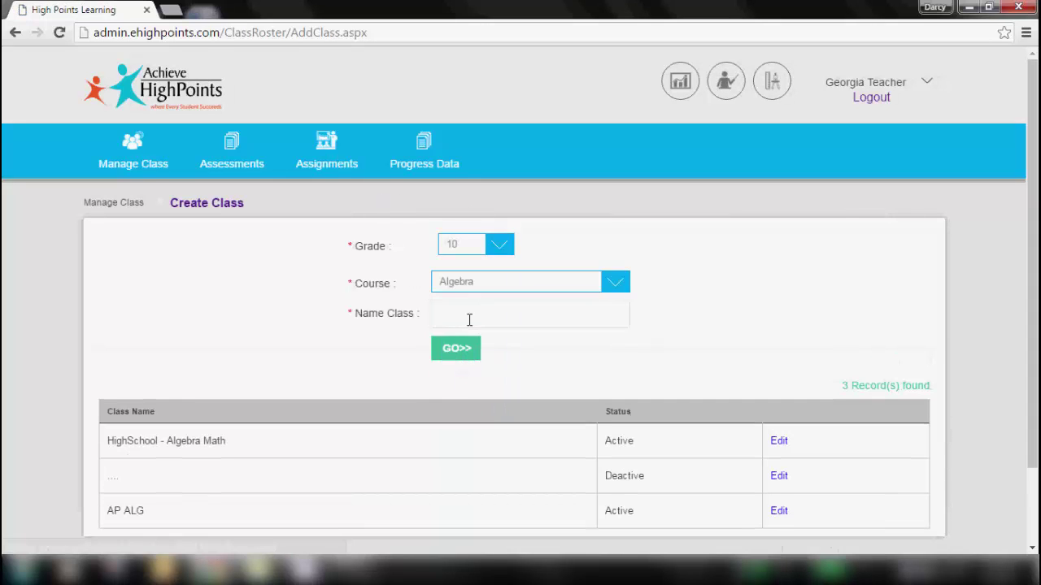
{"action": "type", "text": "ALG AP -Period 1"}
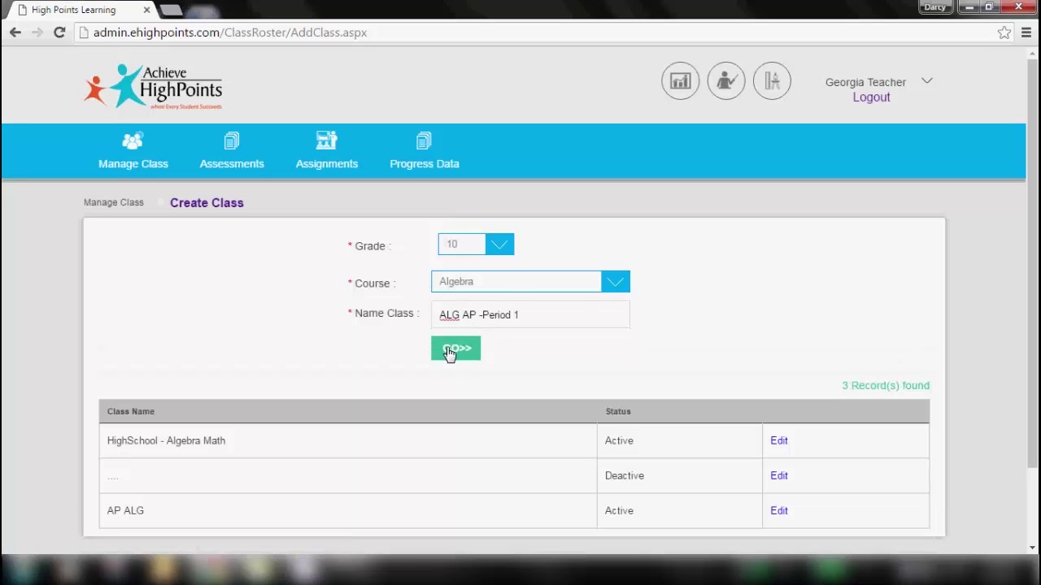
{"action": "left_click", "coordinate": [453, 349]}
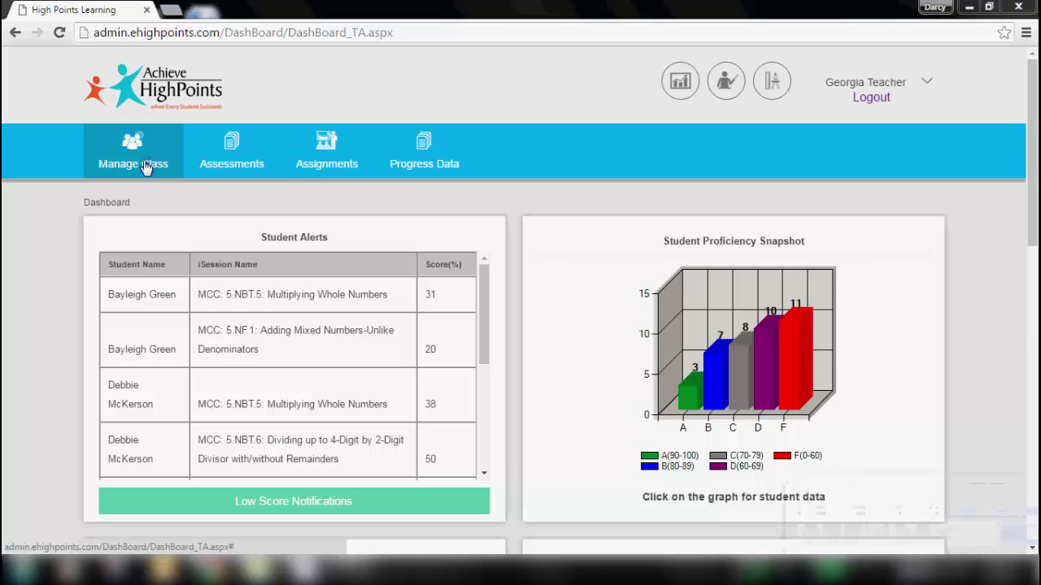
- On the Enroll Students page, choose CPS-Bulls and enter the student's first and last name
{"action": "left_click", "coordinate": [145, 167]}
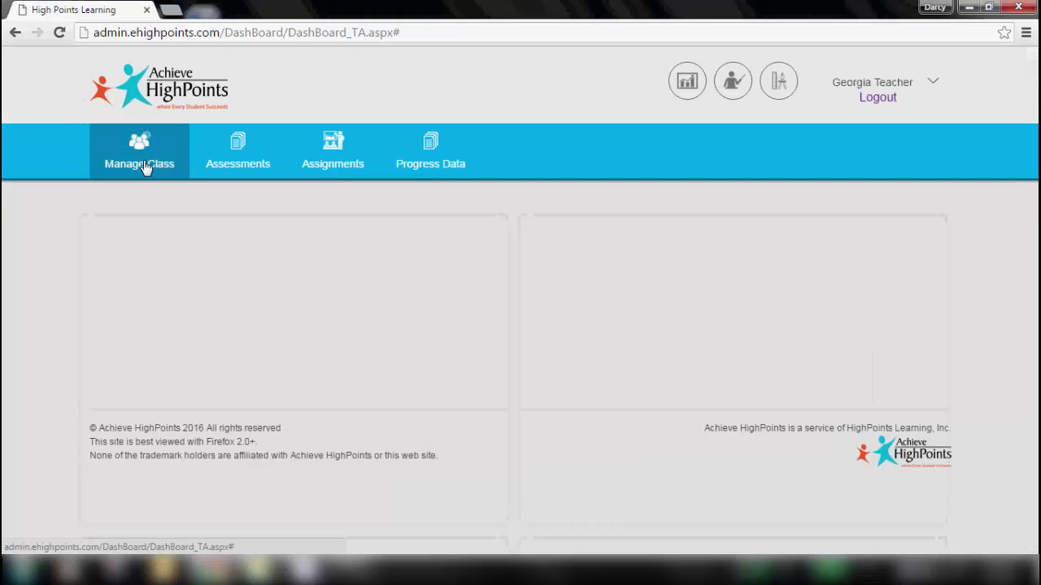
{"action": "left_click", "coordinate": [486, 201]}
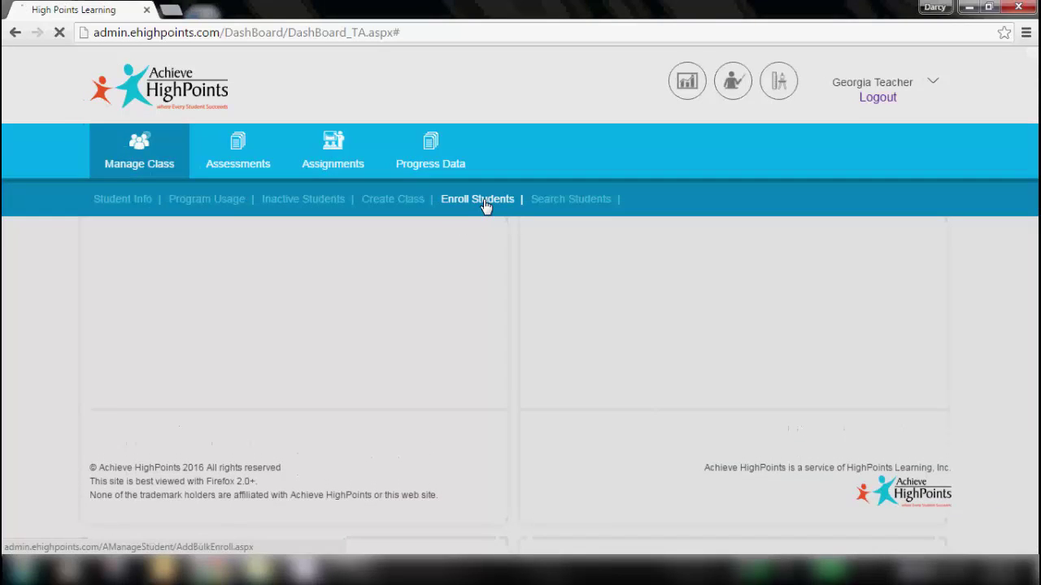
{"action": "left_click", "coordinate": [500, 249]}
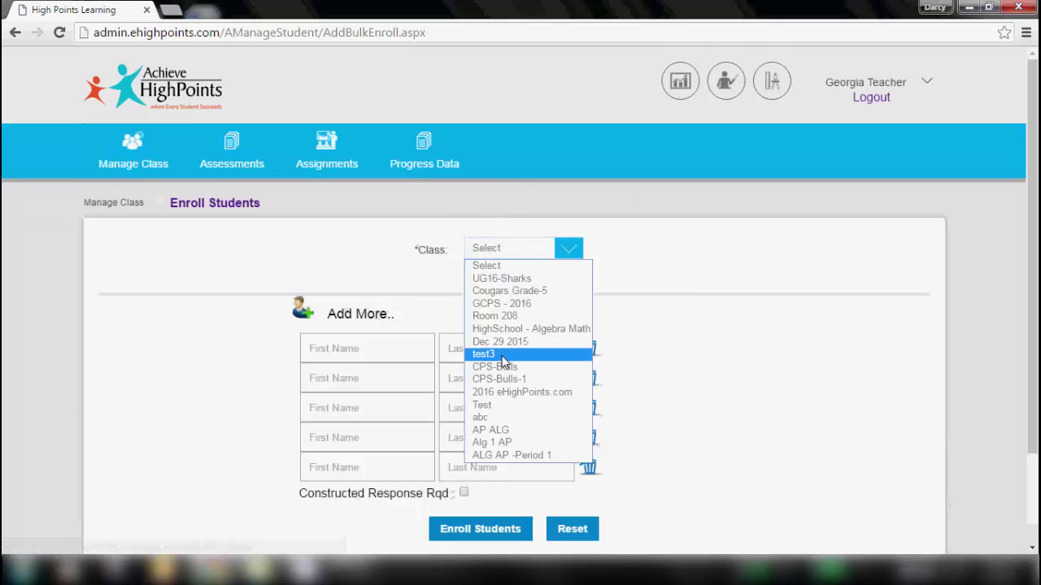
{"action": "left_click", "coordinate": [500, 367]}
{"action": "left_click", "coordinate": [378, 348]}
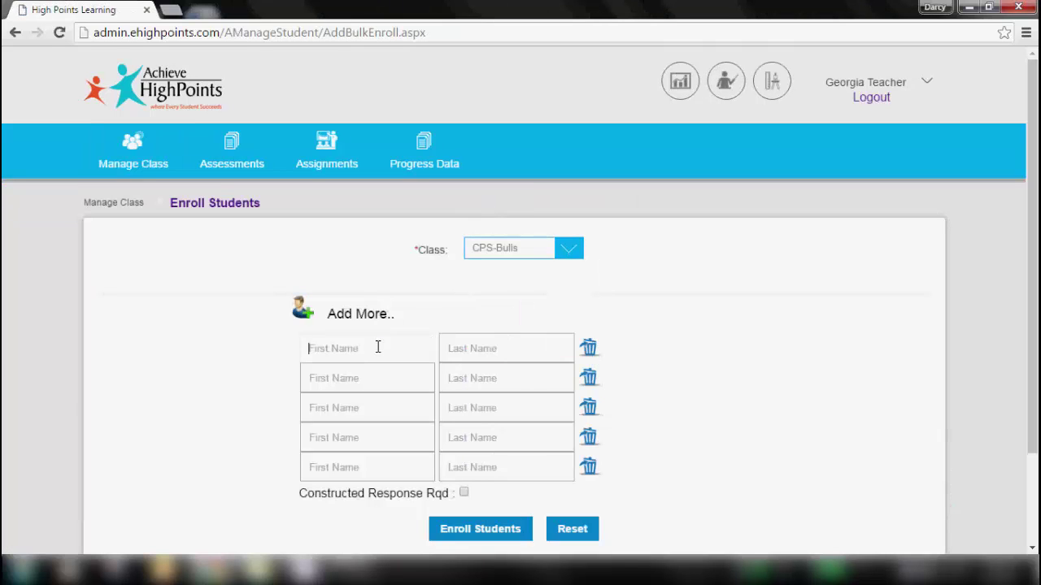
{"action": "key", "text": "Tab"}
{"action": "left_click", "coordinate": [688, 372]}
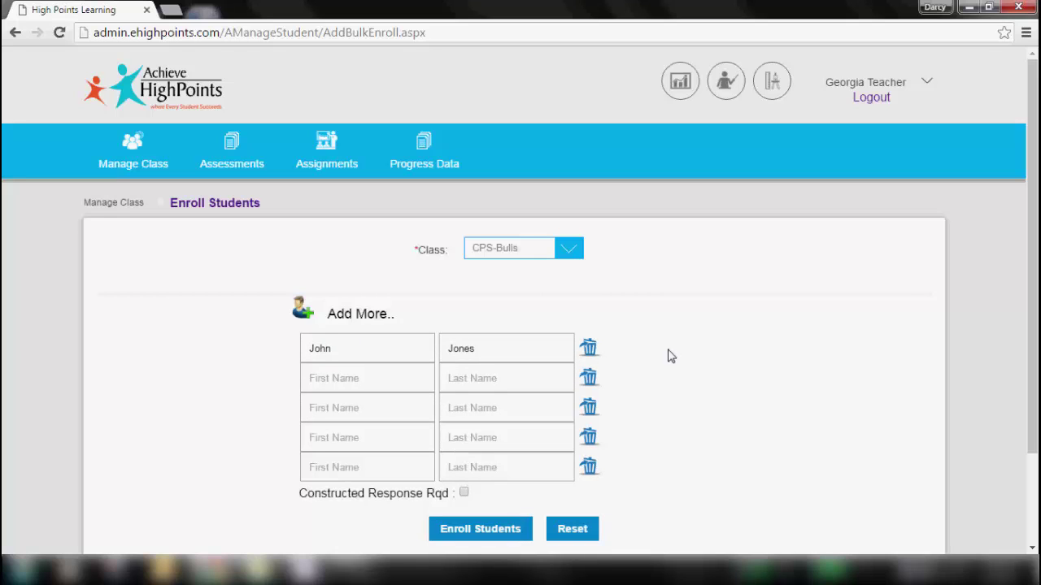
- Delete the four empty name rows and enroll the student, reviewing the generated login record
{"action": "left_click", "coordinate": [594, 381]}
{"action": "left_click", "coordinate": [590, 407]}
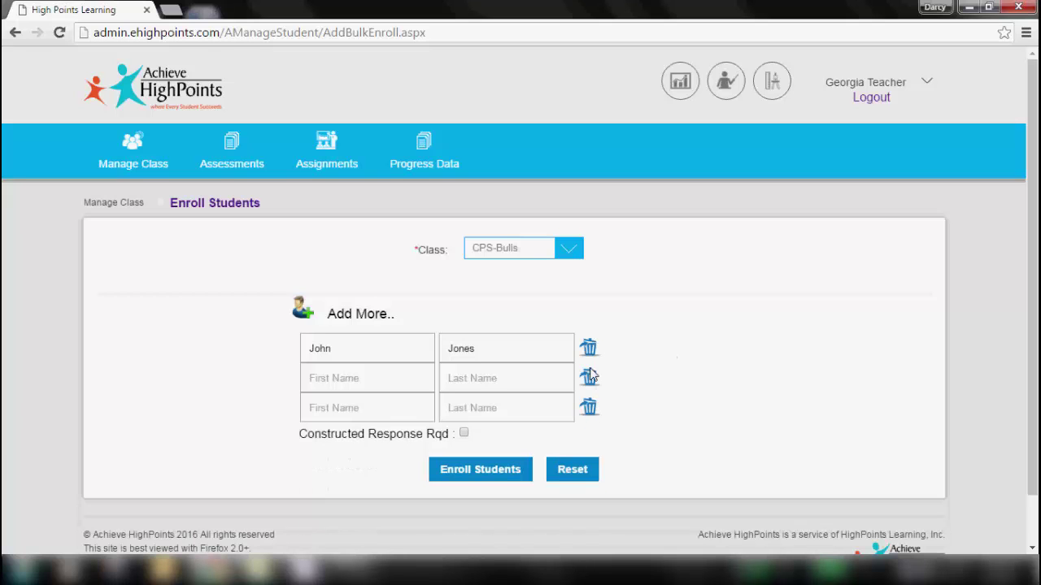
{"action": "left_click", "coordinate": [590, 381]}
{"action": "left_click", "coordinate": [589, 380]}
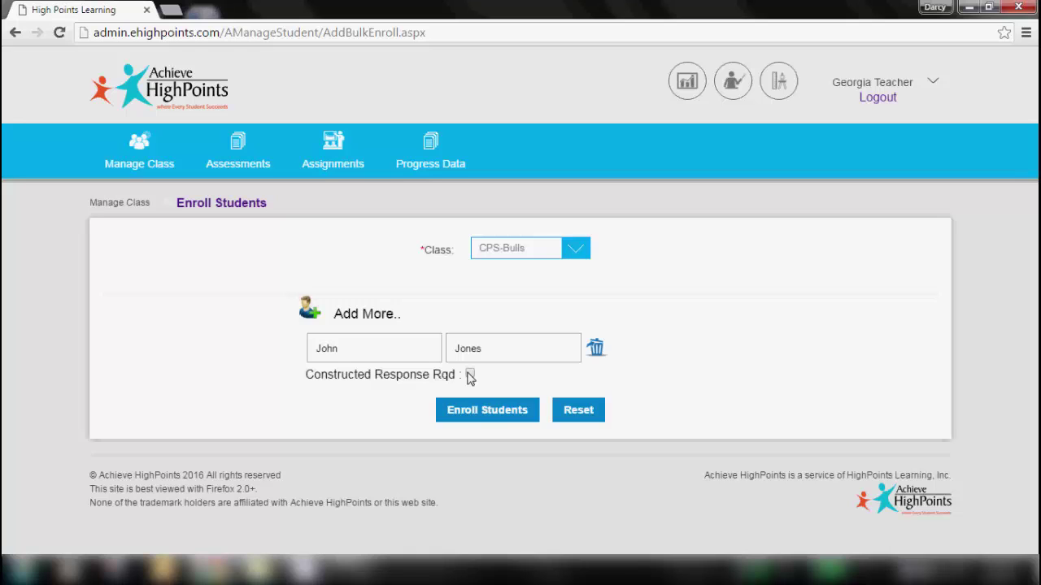
{"action": "left_click", "coordinate": [481, 410]}
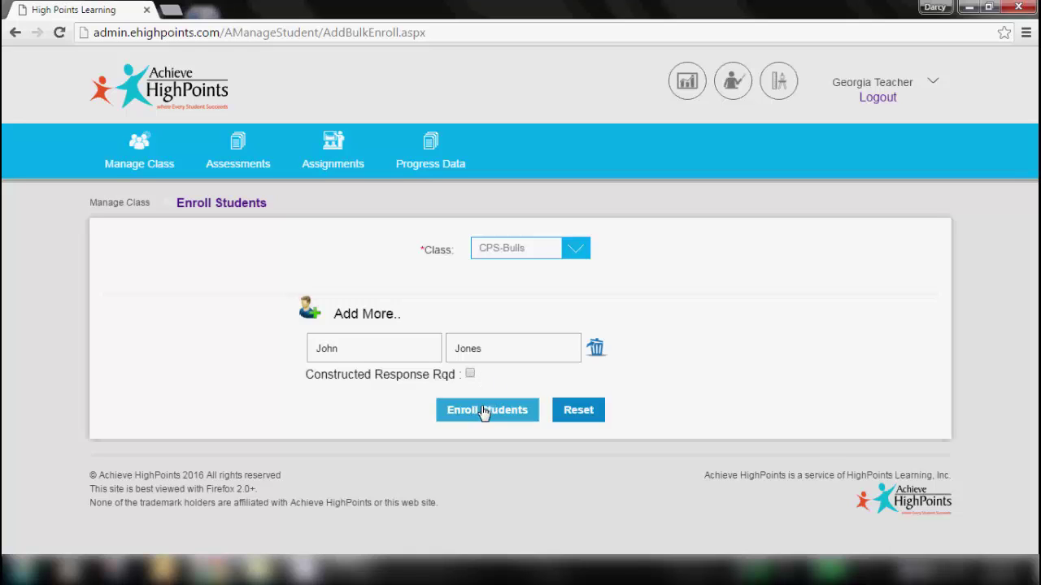
{"action": "scroll", "coordinate": [635, 407], "scroll_direction": "down", "scroll_amount": 3}
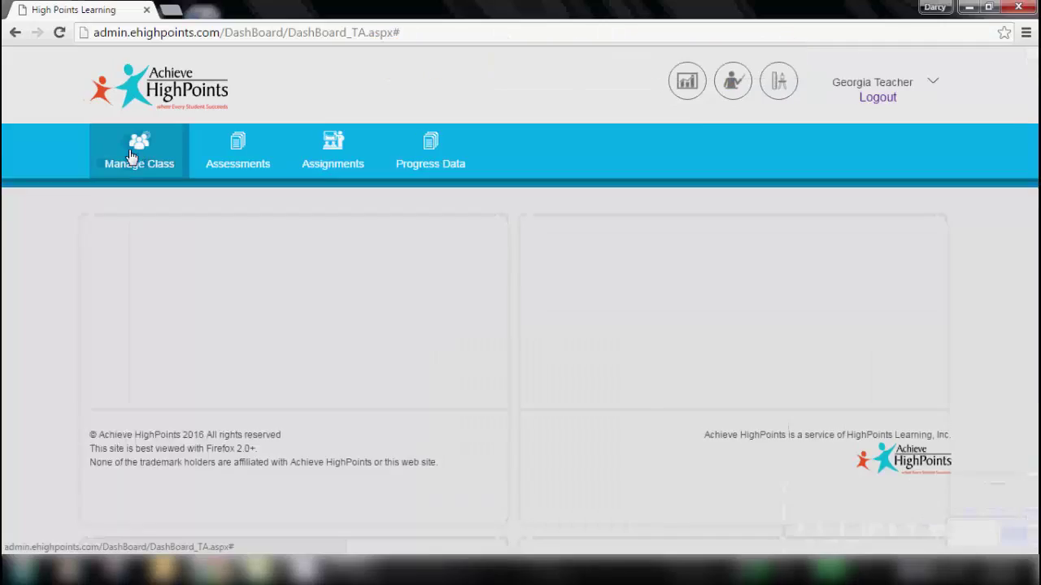
{"action": "left_click", "coordinate": [135, 169]}
- Search students by the new student's first name, returning one record
{"action": "left_click", "coordinate": [583, 202]}
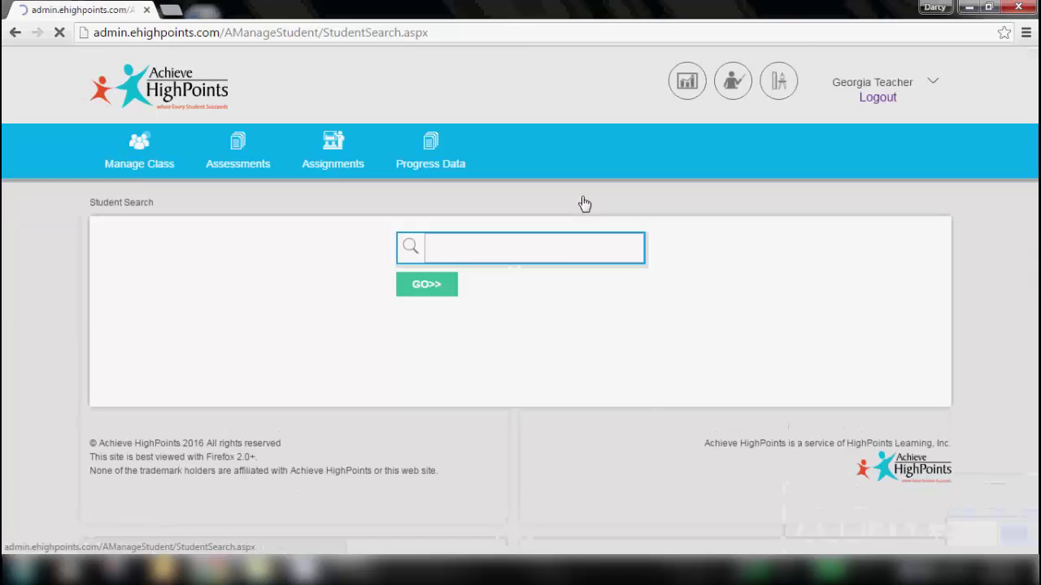
{"action": "left_click", "coordinate": [498, 249]}
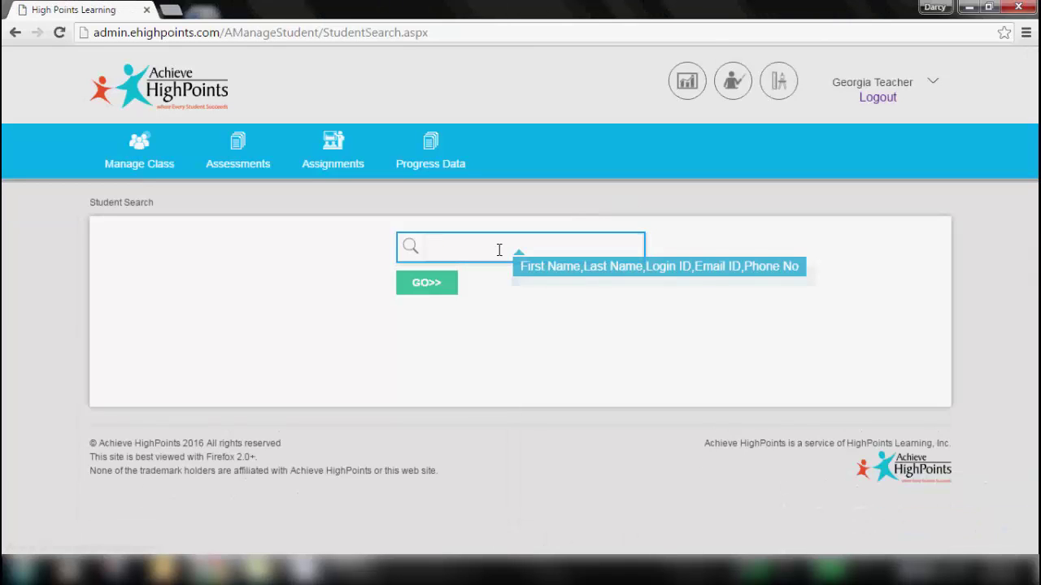
{"action": "type", "text": "sally"}
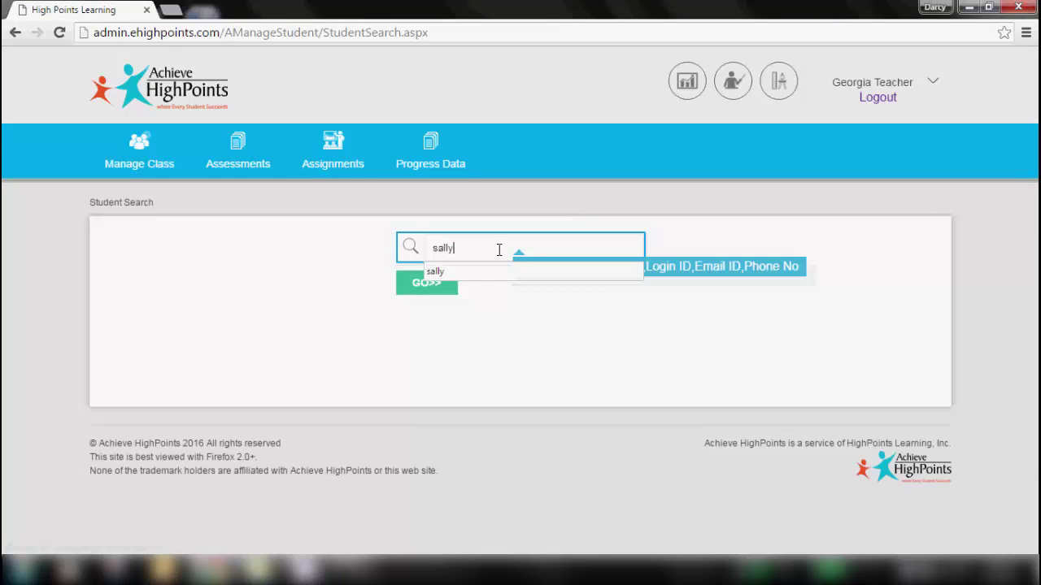
{"action": "left_click", "coordinate": [418, 291]}
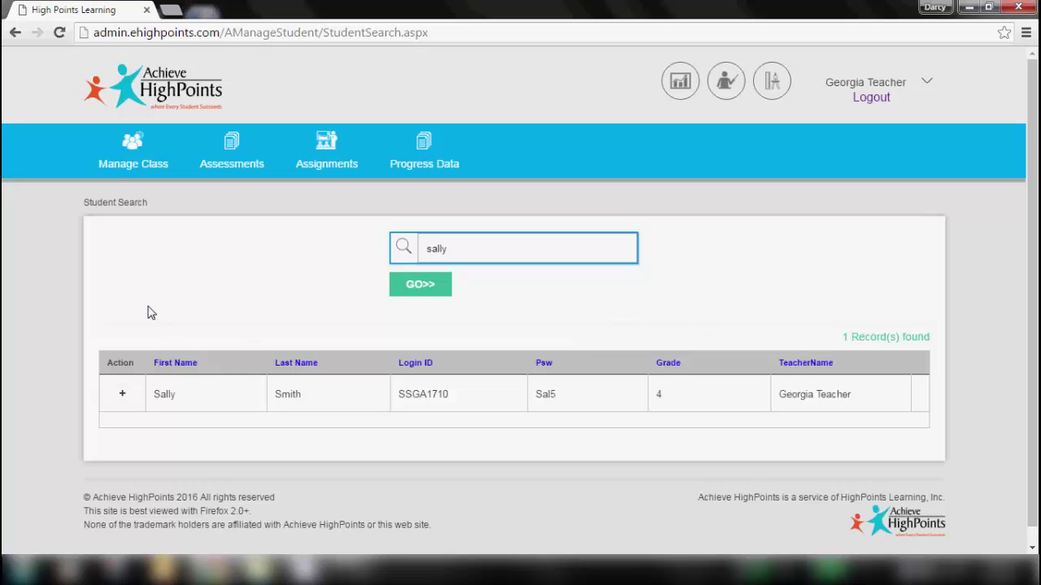
- Expand the found student's record and scroll through the full Student Info details
{"action": "left_click", "coordinate": [123, 396]}
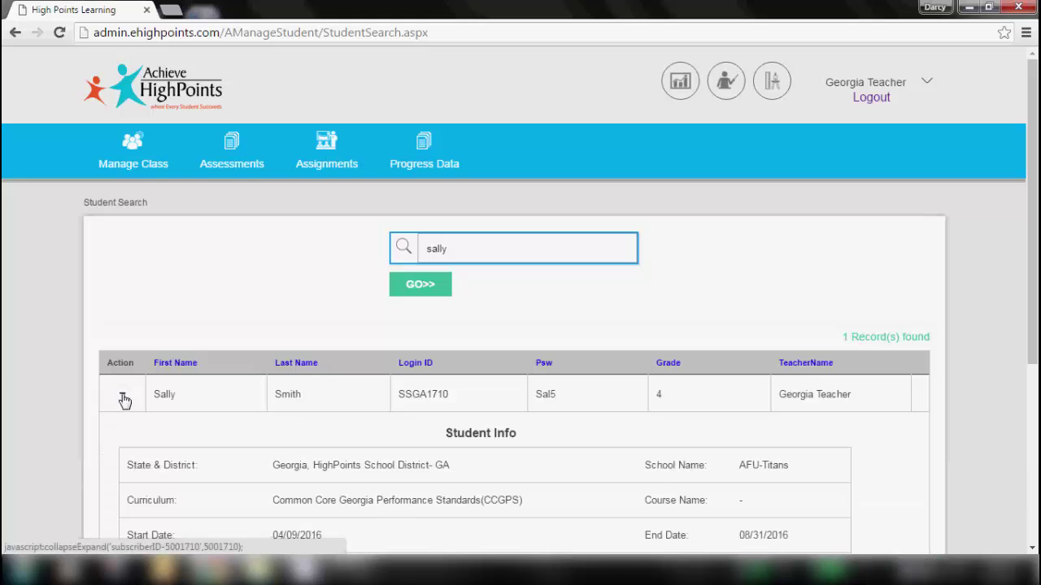
{"action": "mouse_move", "coordinate": [1031, 170]}
{"action": "left_mouse_down"}
{"action": "mouse_move", "coordinate": [1035, 290]}
{"action": "mouse_move", "coordinate": [1033, 171]}
{"action": "left_mouse_up"}
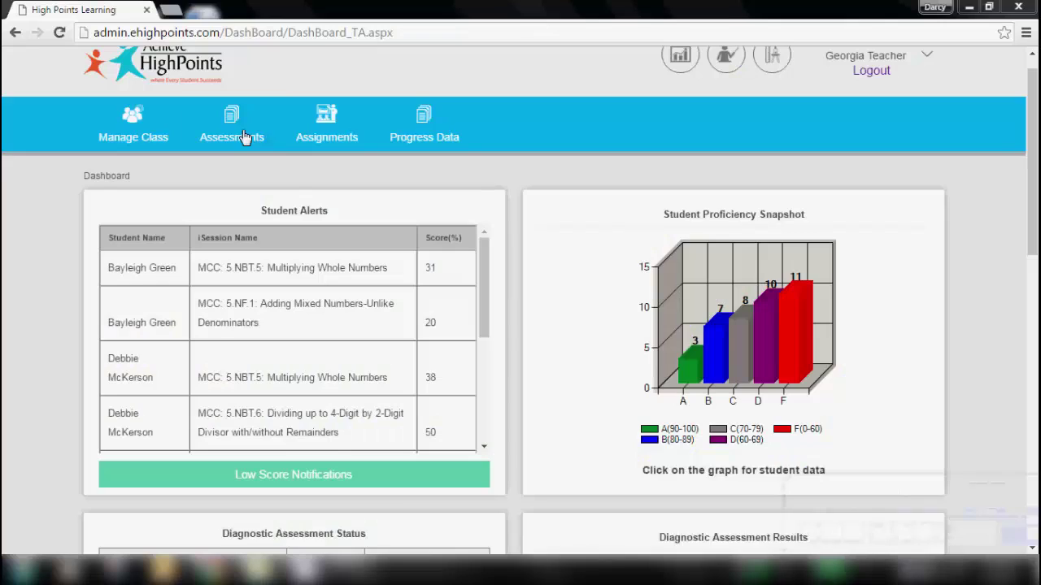
{"action": "left_click", "coordinate": [231, 130]}
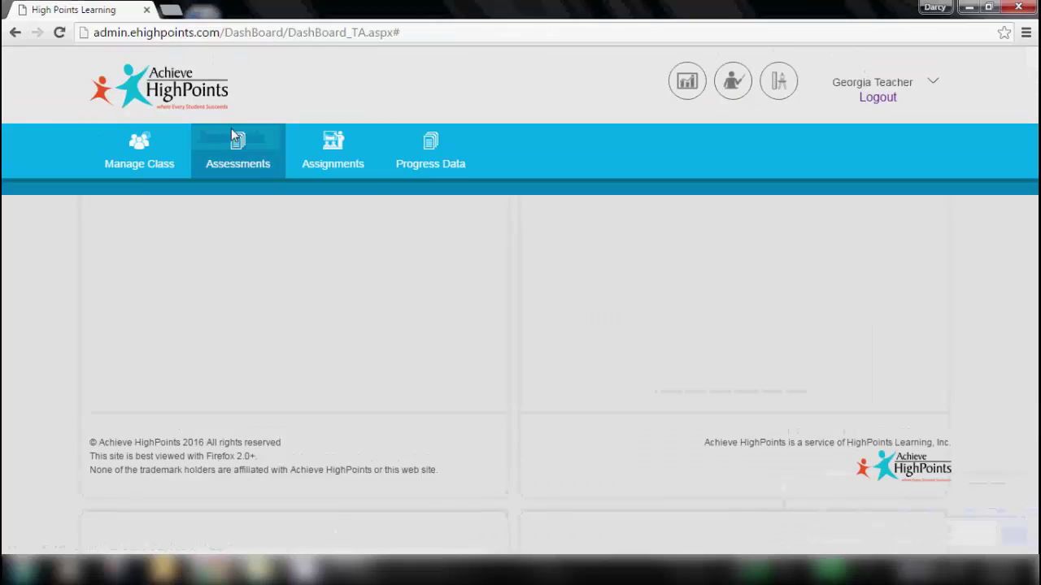
- Show HighSchool - Algebra Math diagnostic results and open the first student's report
{"action": "left_click", "coordinate": [121, 201]}
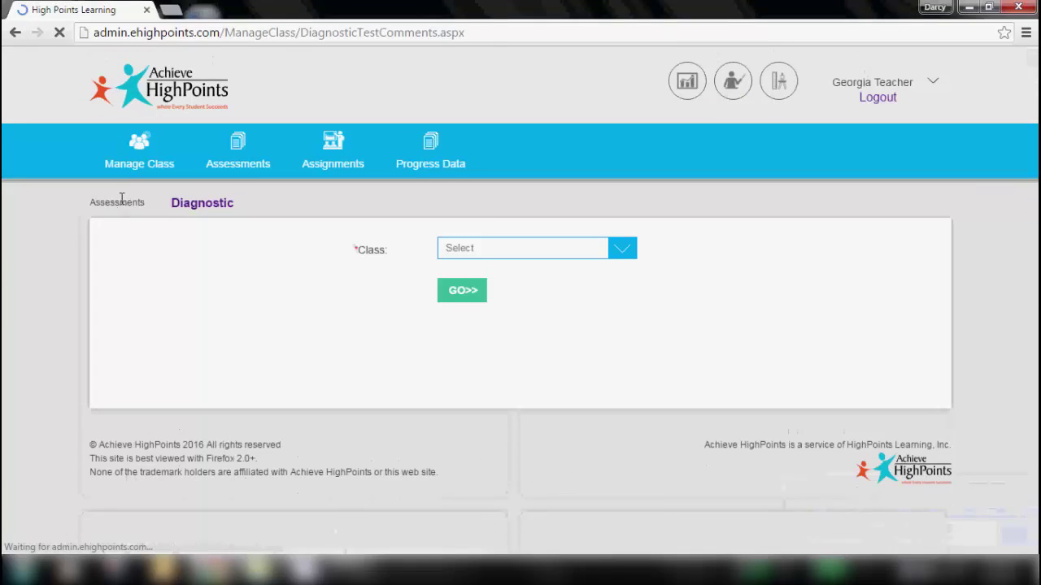
{"action": "left_click", "coordinate": [501, 248]}
{"action": "left_click", "coordinate": [492, 329]}
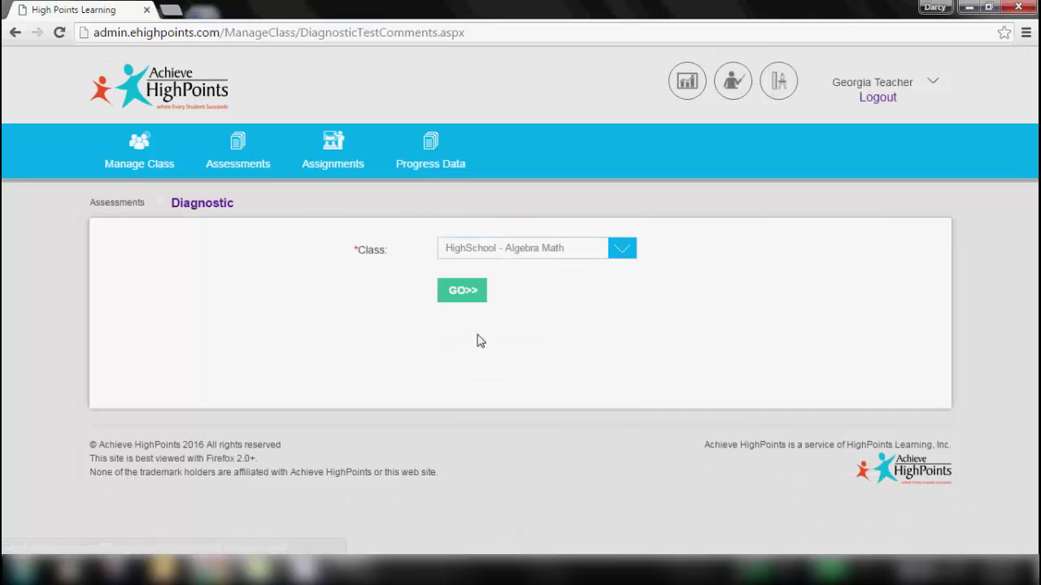
{"action": "left_click", "coordinate": [460, 290]}
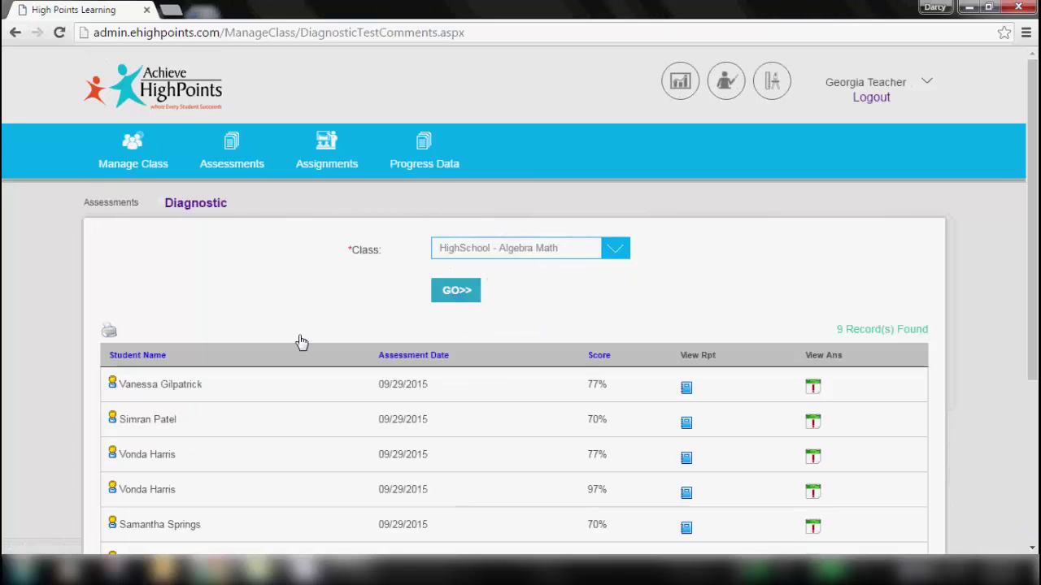
{"action": "scroll", "coordinate": [801, 281], "scroll_direction": "down", "scroll_amount": 3}
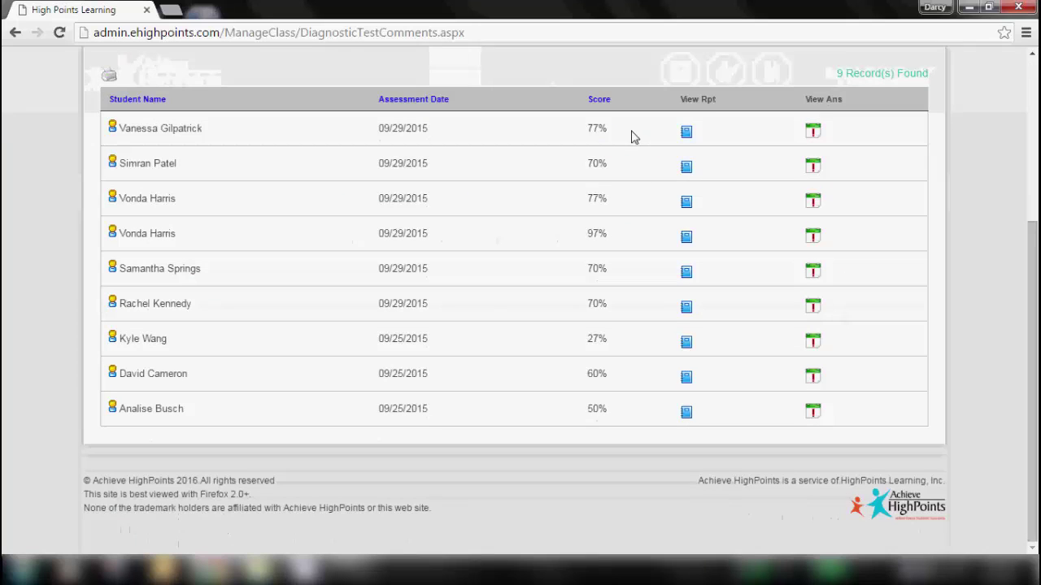
{"action": "left_click", "coordinate": [688, 132]}
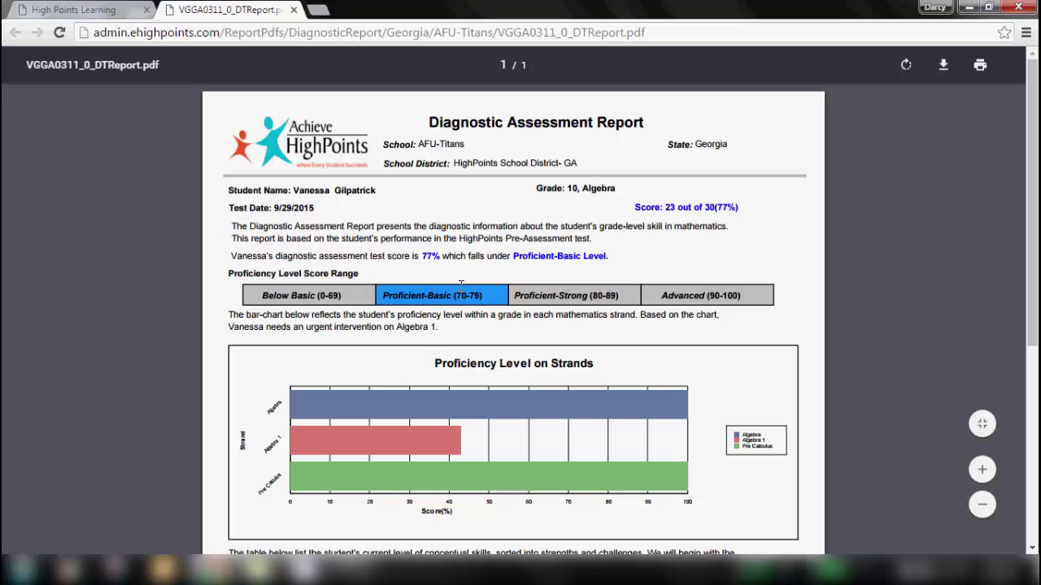
- Scroll through the diagnostic report to review the strengths-and-challenges table
{"action": "scroll", "coordinate": [698, 133], "scroll_direction": "down", "scroll_amount": 4}
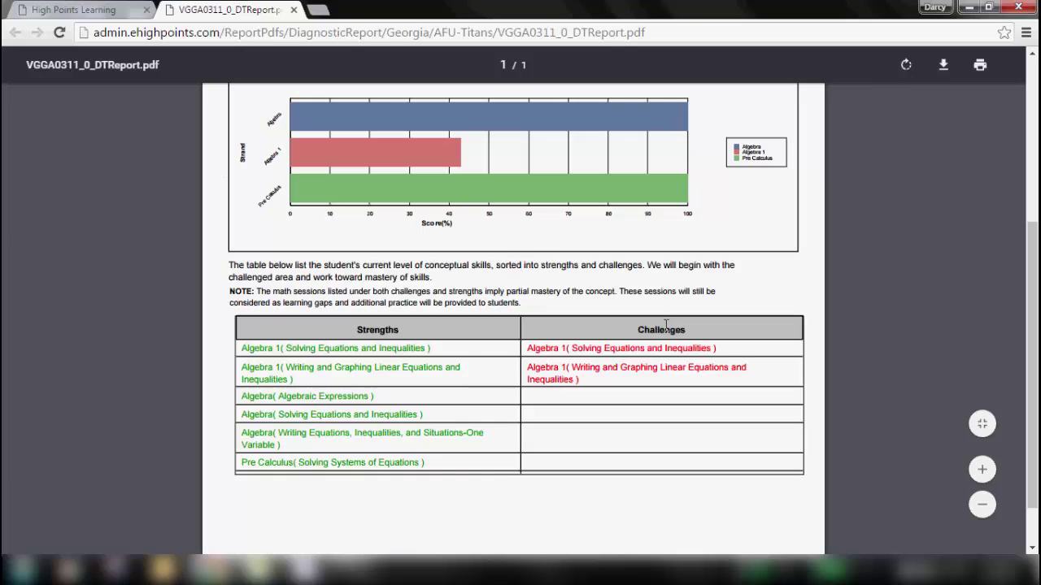
{"action": "left_click_drag", "start_coordinate": [1031, 339], "coordinate": [1031, 220]}
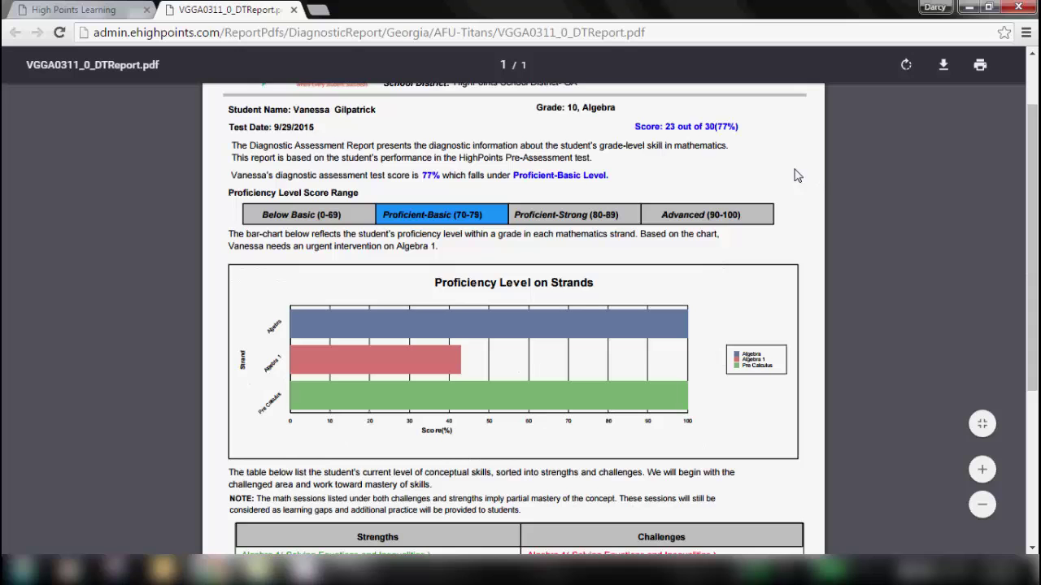
{"action": "scroll", "coordinate": [1032, 231], "scroll_direction": "up", "scroll_amount": 1}
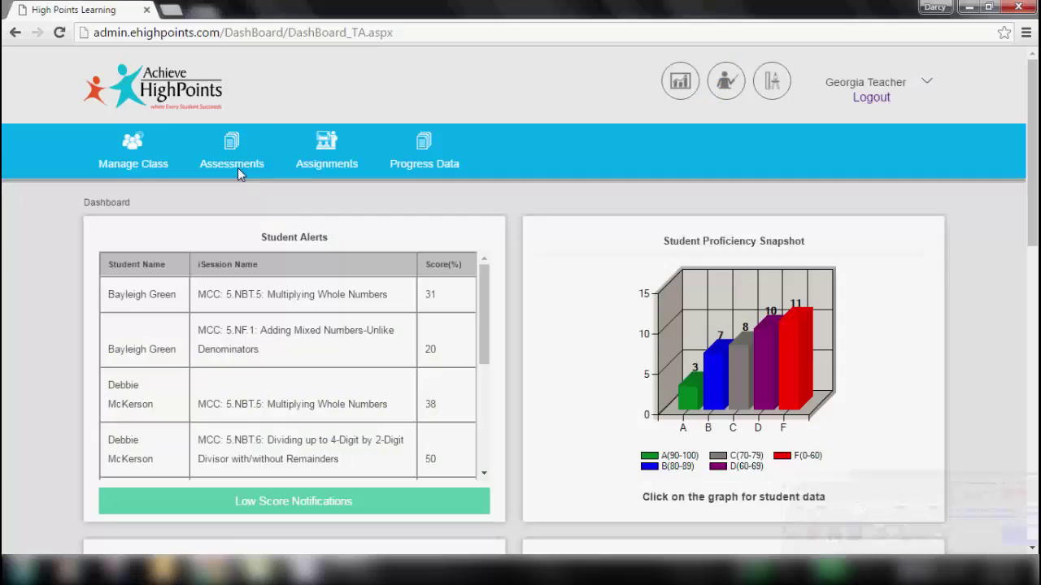
- Open the Benchmark Assessment builder at grade 7 and collapse Expressions and Equations
{"action": "left_click", "coordinate": [237, 167]}
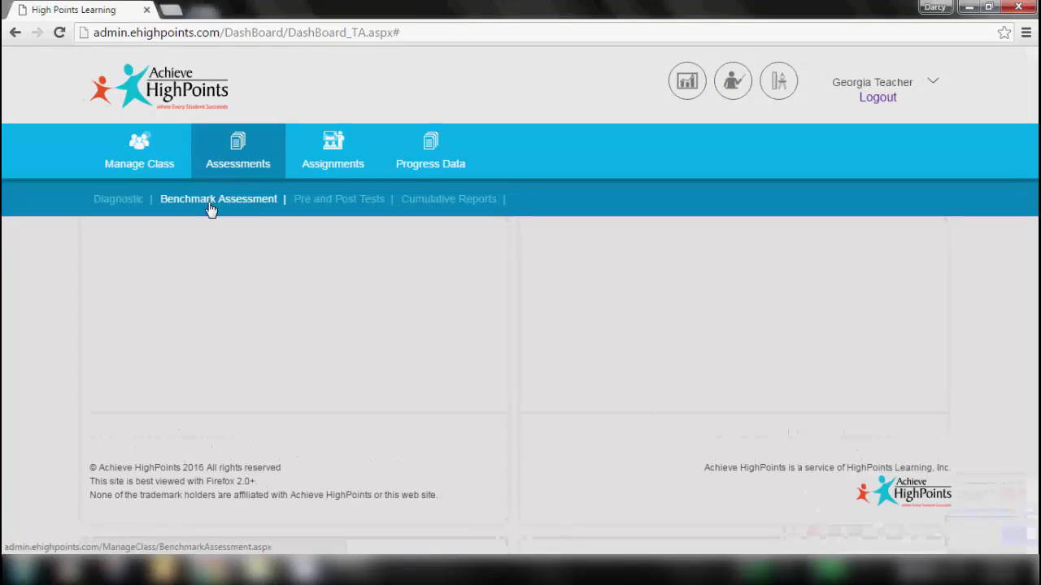
{"action": "left_click", "coordinate": [212, 206]}
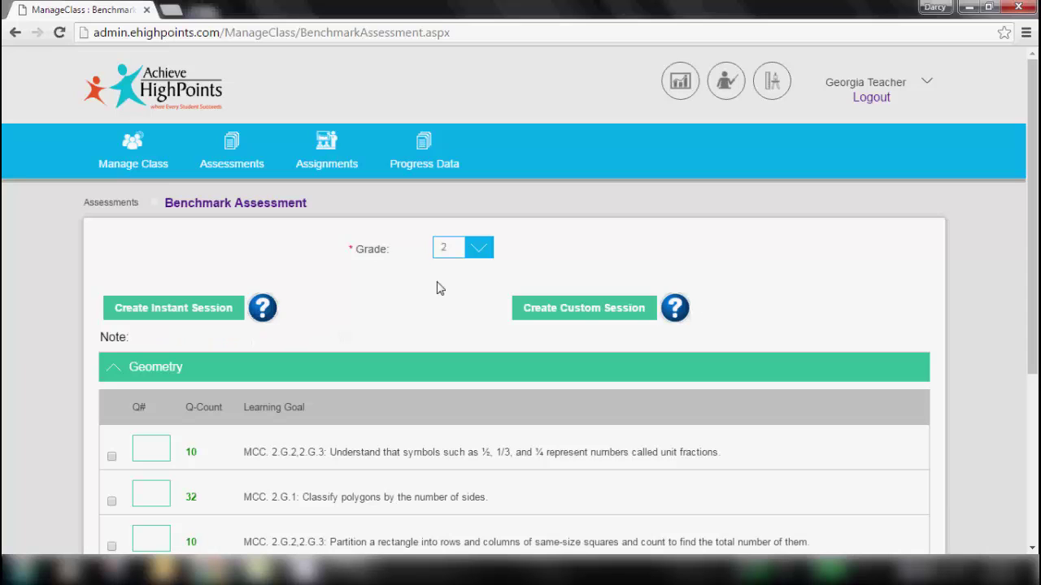
{"action": "left_click", "coordinate": [483, 247]}
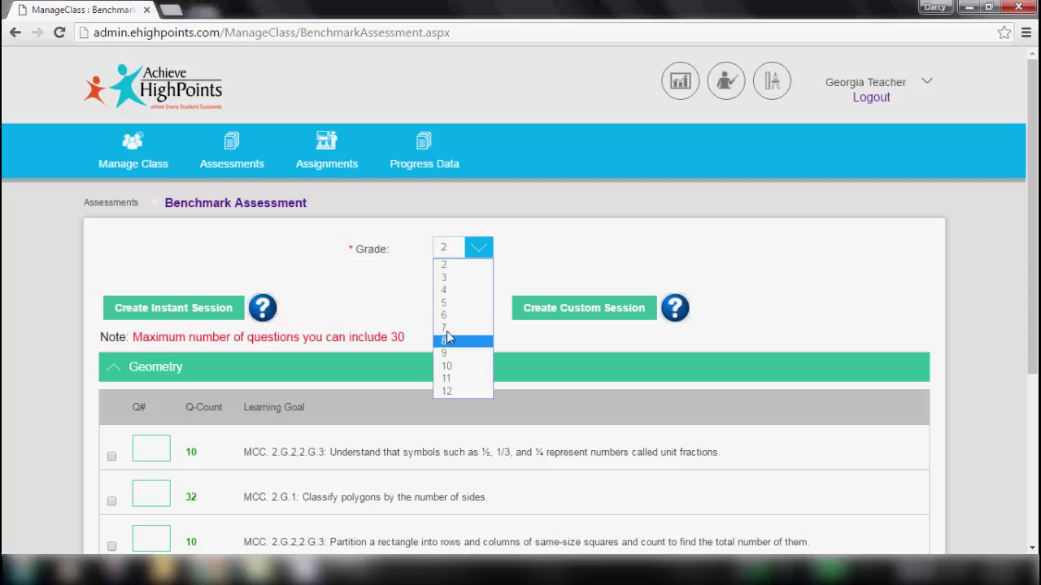
{"action": "left_click", "coordinate": [450, 329]}
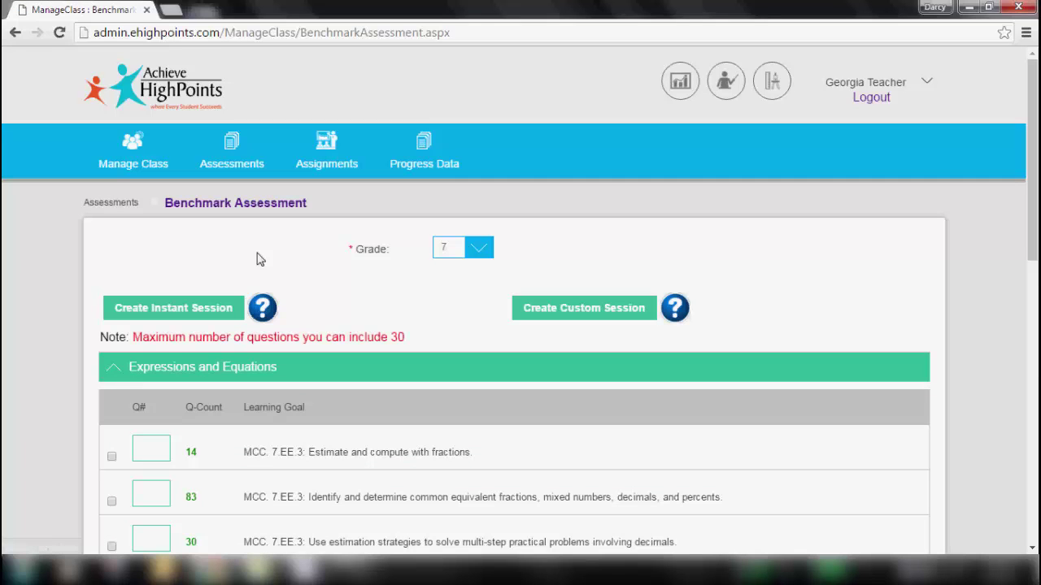
{"action": "left_click", "coordinate": [113, 372]}
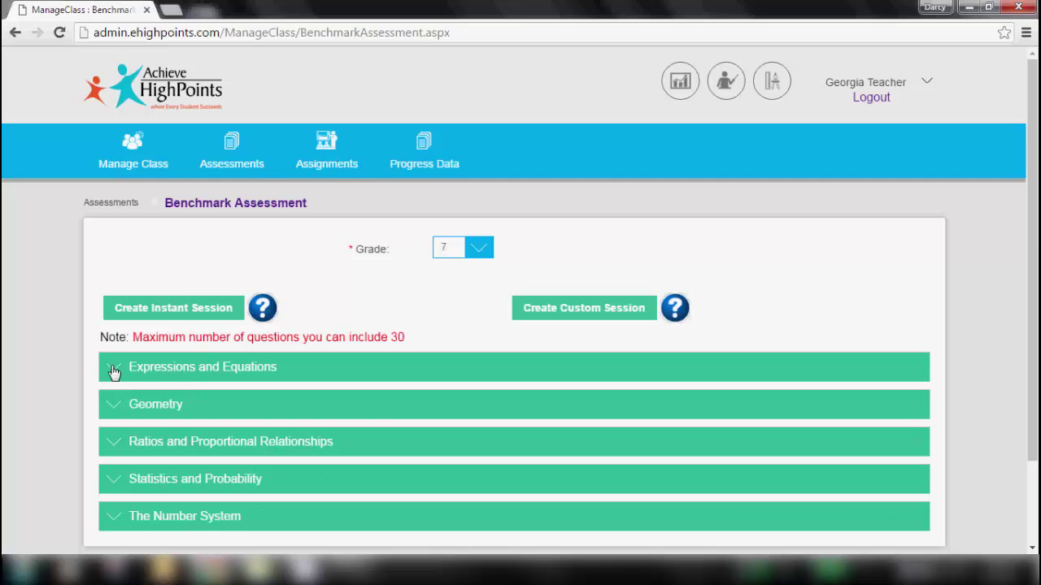
- Request 2 questions for each of the first two Expressions and Equations goals and create an instant session
{"action": "left_click", "coordinate": [113, 372]}
{"action": "left_click", "coordinate": [114, 371]}
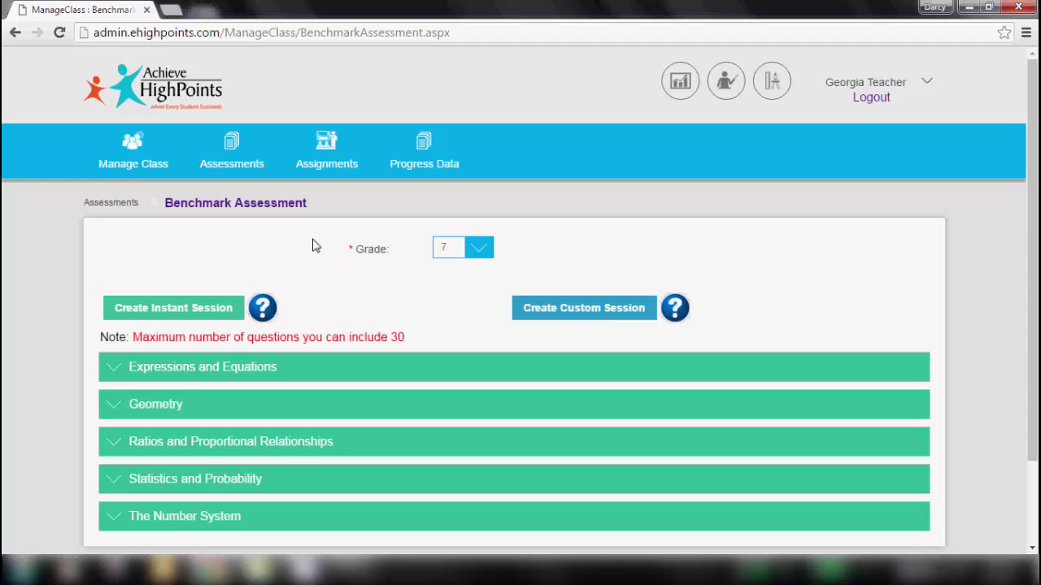
{"action": "left_click", "coordinate": [118, 371]}
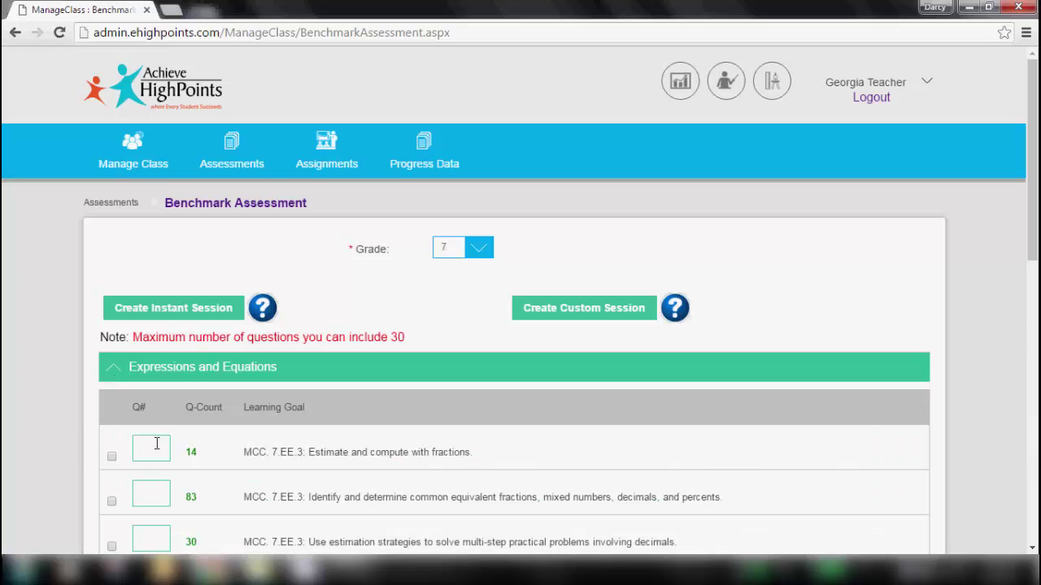
{"action": "type", "text": "2"}
{"action": "left_click", "coordinate": [151, 495]}
{"action": "type", "text": "2"}
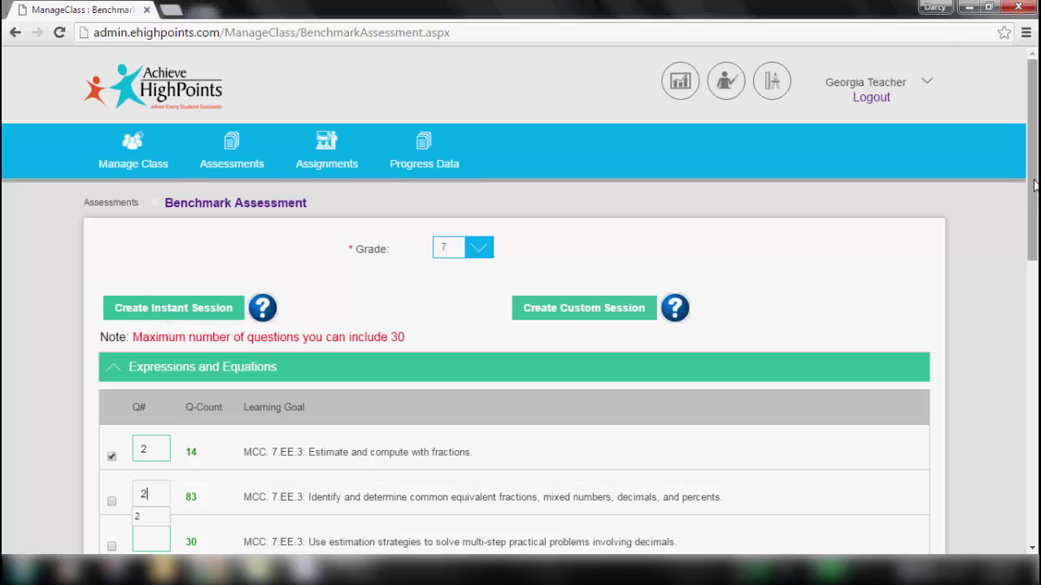
{"action": "scroll", "coordinate": [559, 327], "scroll_direction": "down", "scroll_amount": 3}
{"action": "scroll", "coordinate": [520, 301], "scroll_direction": "down", "scroll_amount": 3}
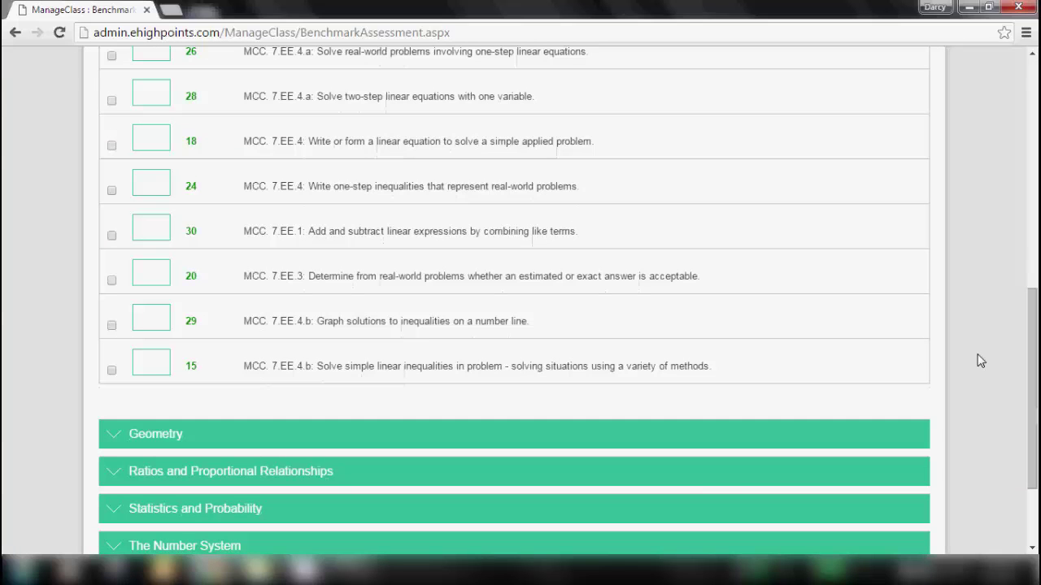
{"action": "left_click_drag", "start_coordinate": [1033, 364], "coordinate": [1032, 134]}
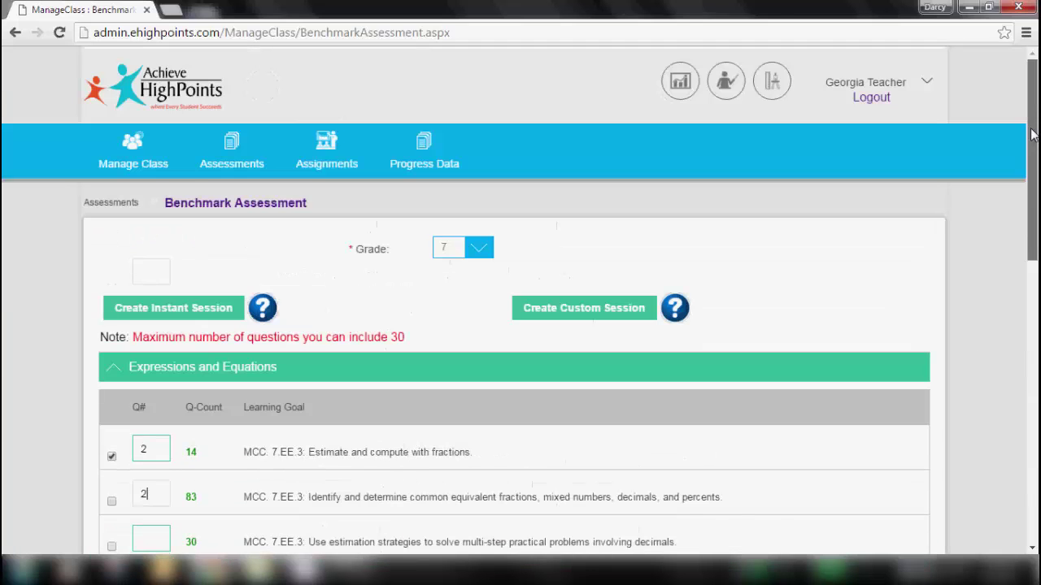
{"action": "left_click", "coordinate": [150, 307]}
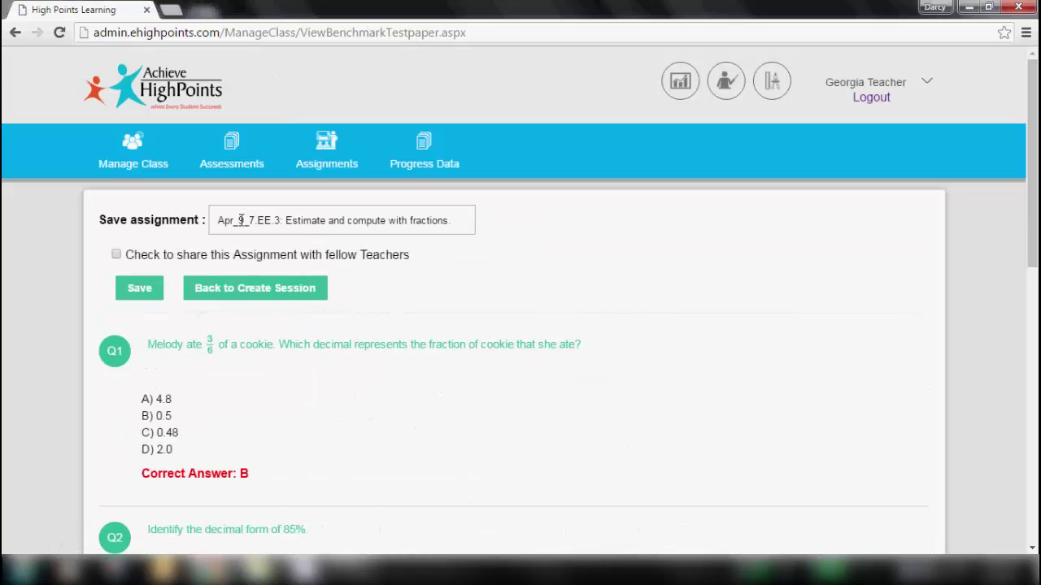
- Replace the default assignment name with 'ALG_AP Class - Period 1' and save the test paper
{"action": "left_click_drag", "start_coordinate": [219, 220], "coordinate": [452, 220]}
{"action": "key", "text": "BackSpace"}
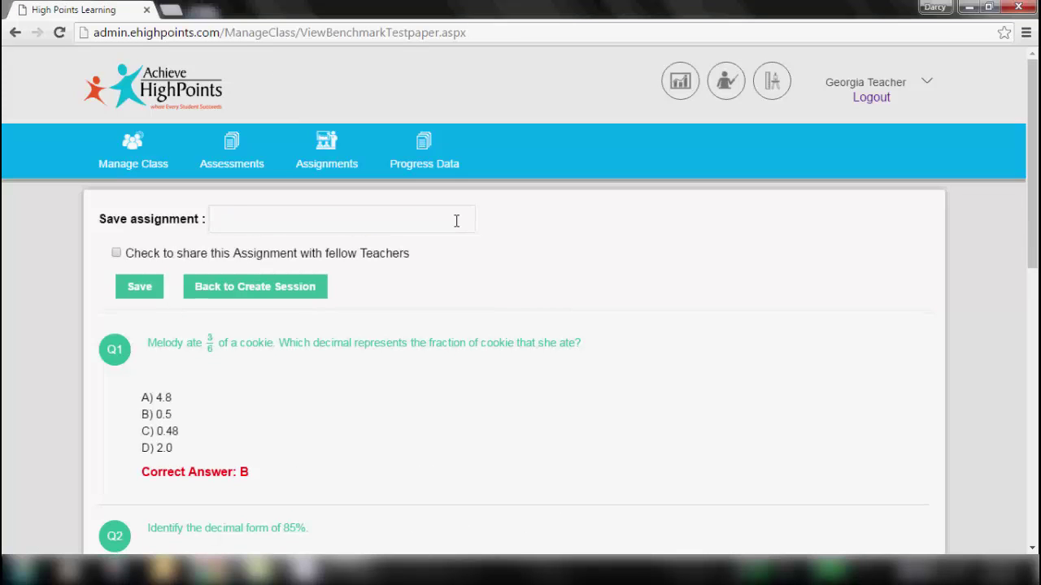
{"action": "type", "text": "ALG_AP Class - Period 1"}
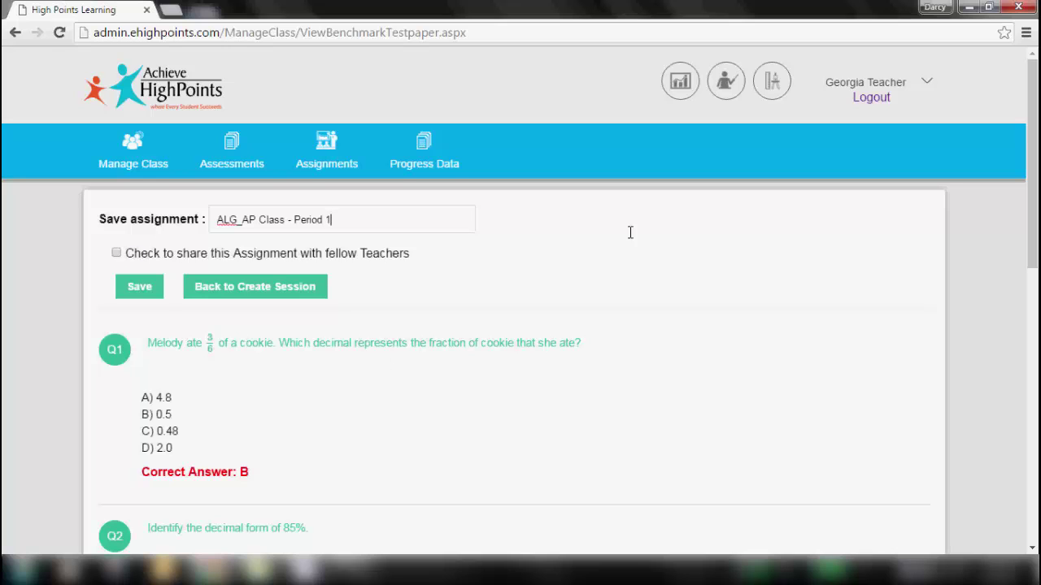
{"action": "left_click_drag", "start_coordinate": [1036, 127], "coordinate": [1036, 228]}
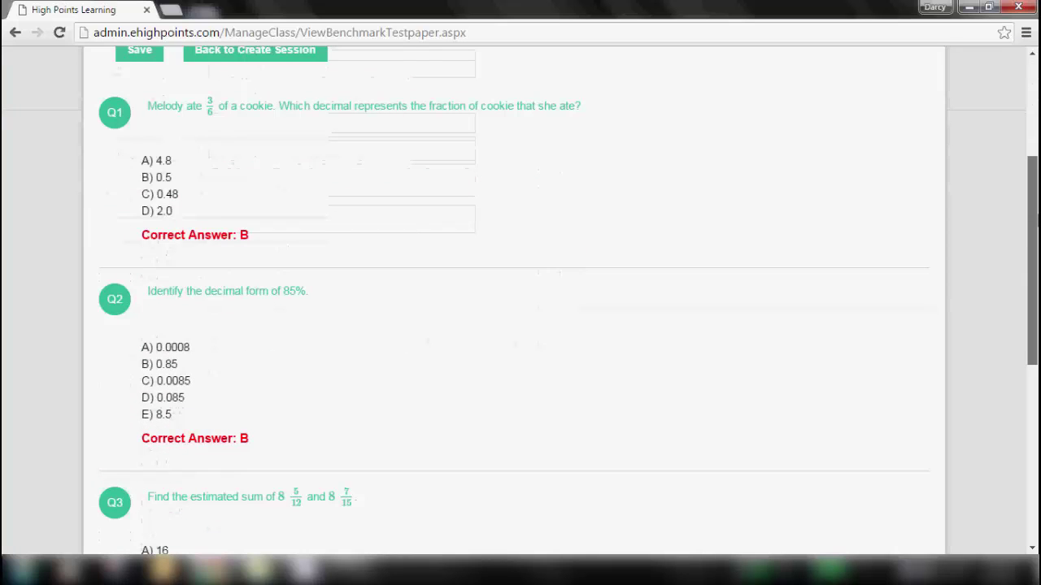
{"action": "left_click_drag", "start_coordinate": [1036, 222], "coordinate": [1033, 110]}
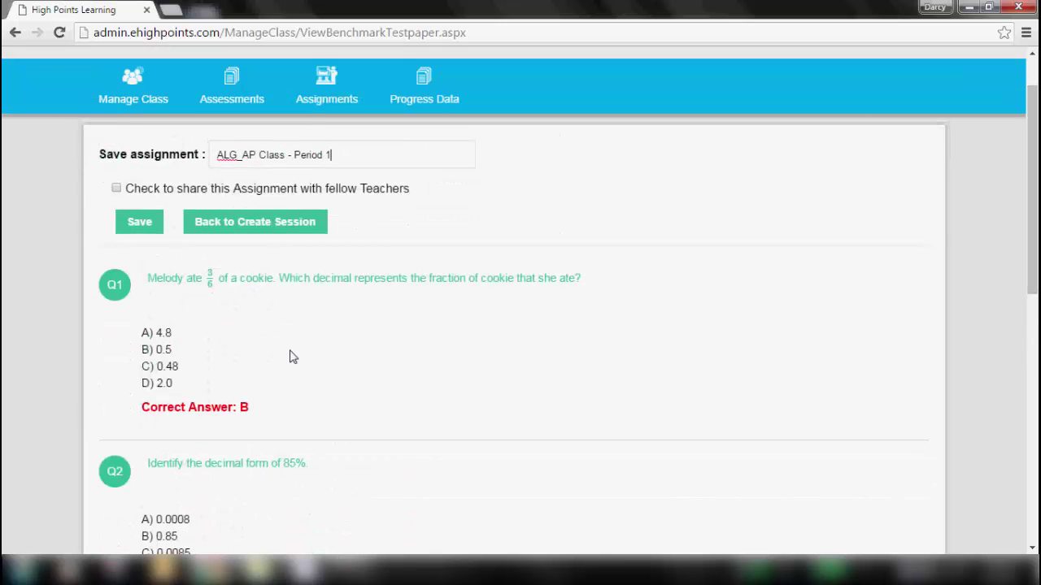
{"action": "left_click", "coordinate": [135, 226]}
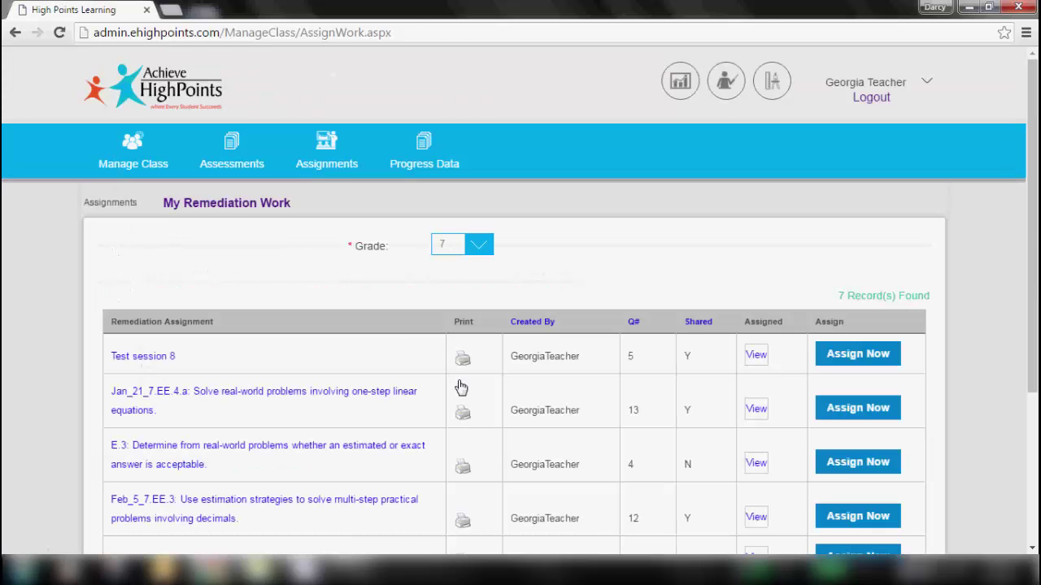
- Start assigning the ALG_AP Class - Period 1 session from My Remediation Work
{"action": "left_click_drag", "start_coordinate": [1034, 133], "coordinate": [1036, 285]}
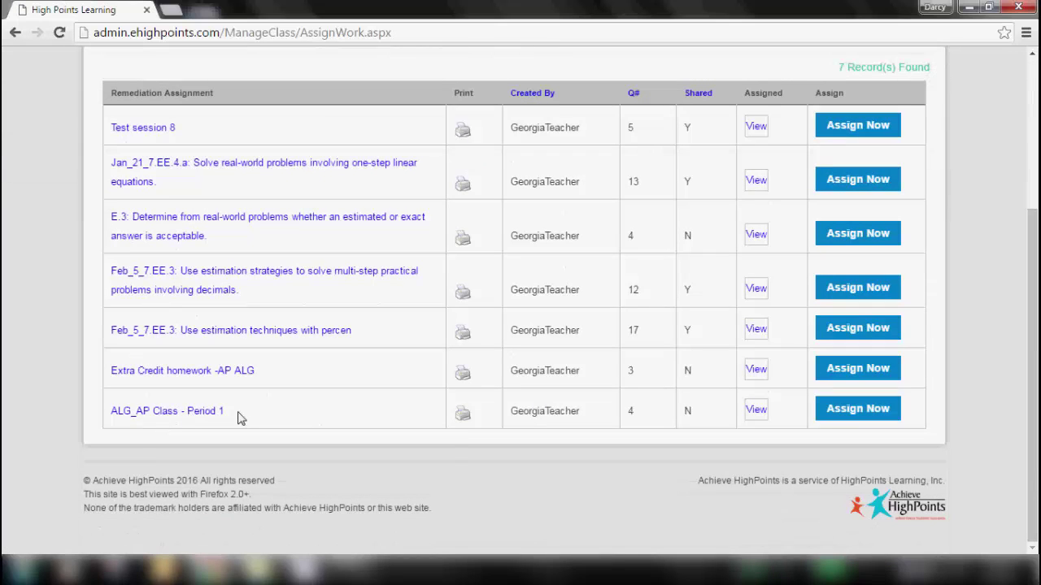
{"action": "left_click", "coordinate": [851, 411]}
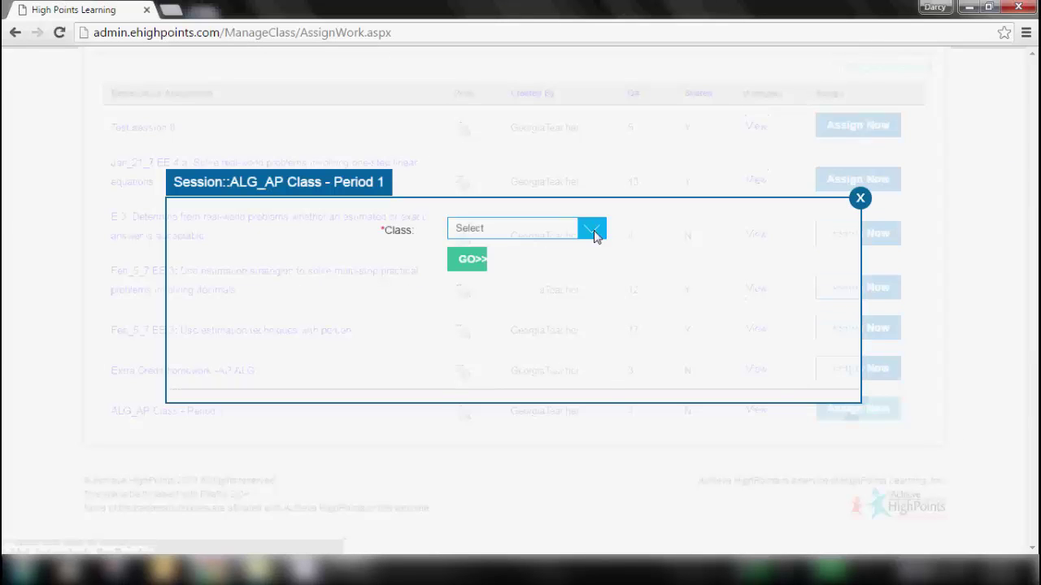
- Load the HighSchool - Algebra Math students in the assignment window
{"action": "left_click", "coordinate": [594, 230]}
{"action": "left_click", "coordinate": [482, 310]}
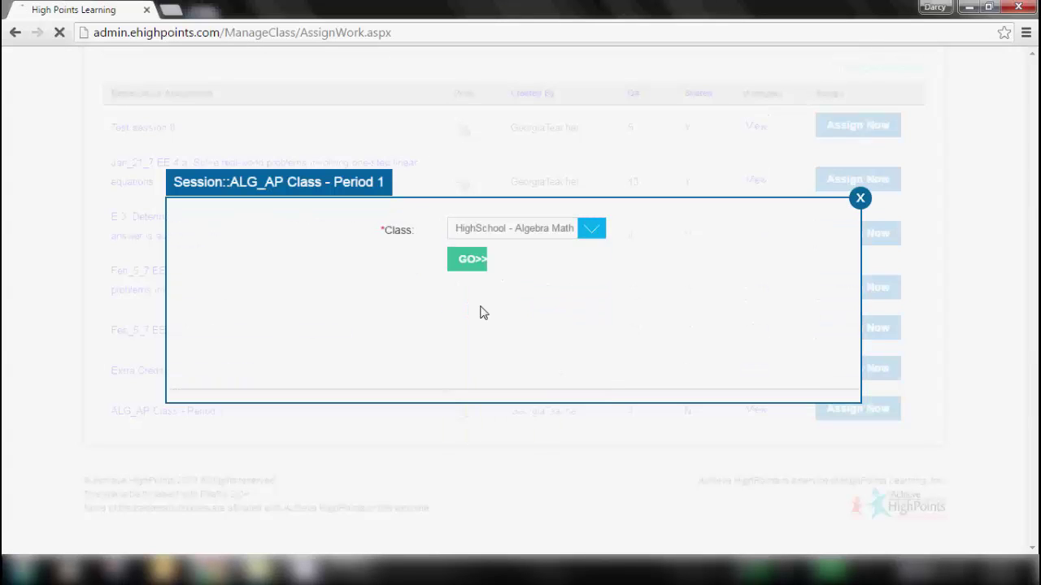
{"action": "left_click", "coordinate": [466, 262]}
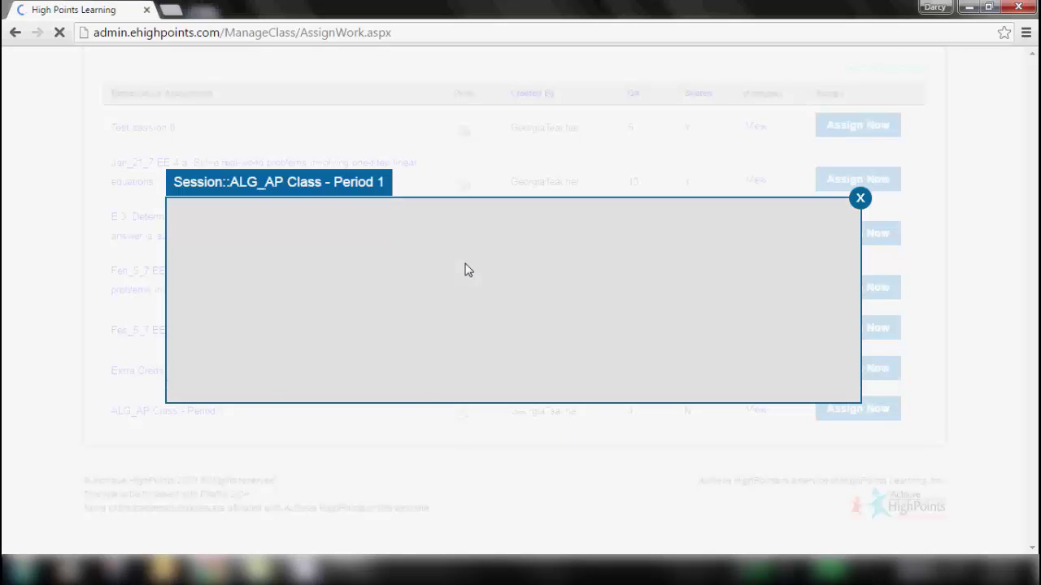
{"action": "mouse_move", "coordinate": [857, 146]}
{"action": "left_mouse_down"}
{"action": "mouse_move", "coordinate": [848, 227]}
{"action": "mouse_move", "coordinate": [843, 160]}
{"action": "left_mouse_up"}
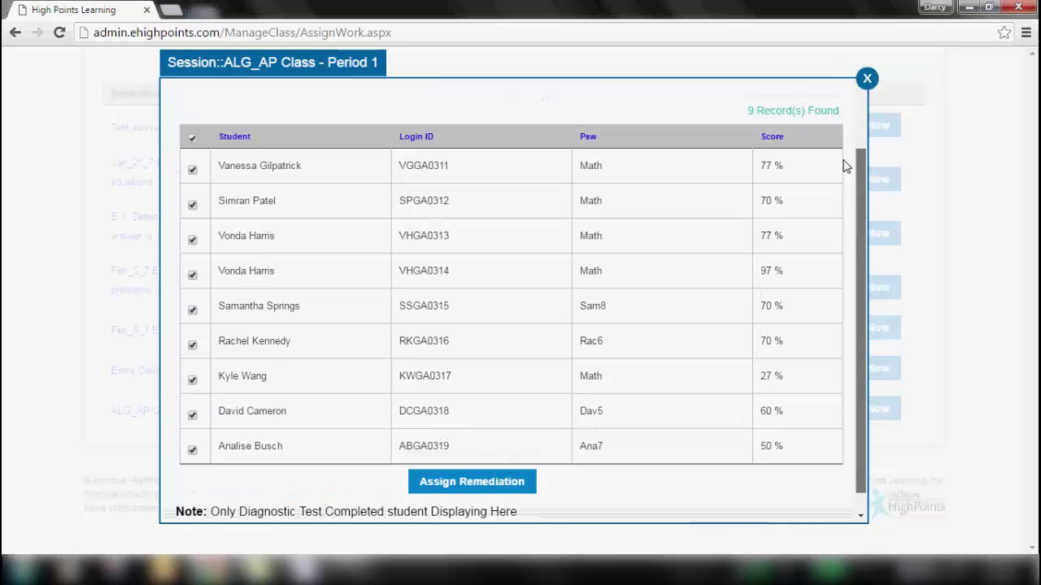
{"action": "scroll", "coordinate": [844, 166], "scroll_direction": "up", "scroll_amount": 2}
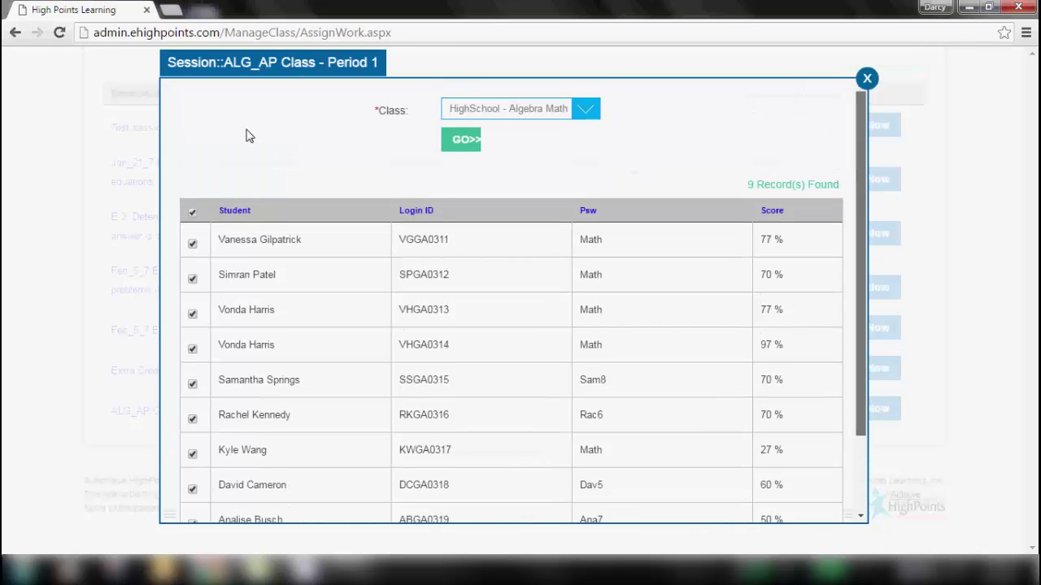
- Exclude the first two students, assign the session to the rest, and close the window
{"action": "left_click", "coordinate": [192, 243]}
{"action": "left_click", "coordinate": [193, 278]}
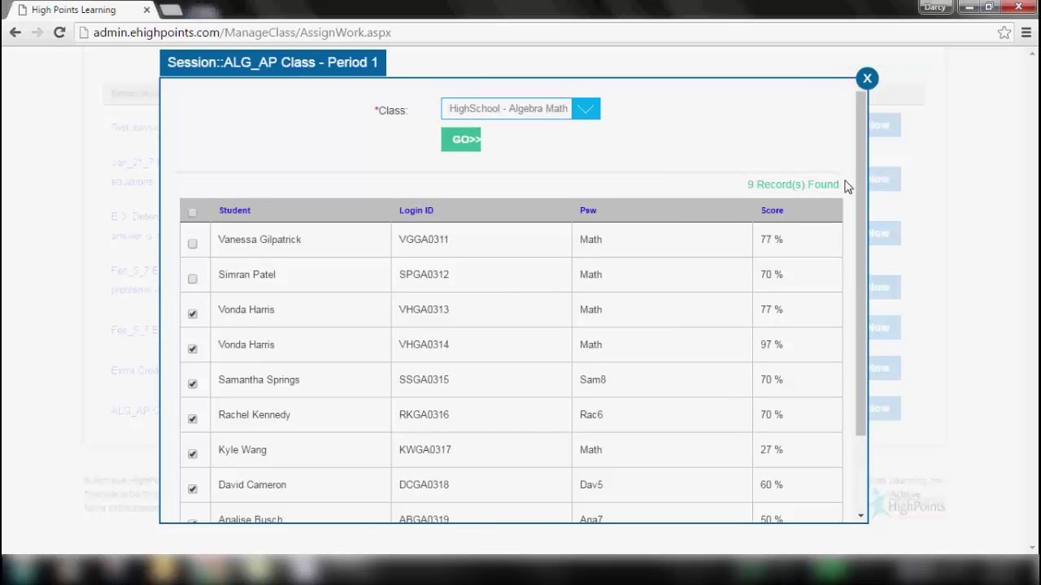
{"action": "left_click_drag", "start_coordinate": [863, 203], "coordinate": [858, 317]}
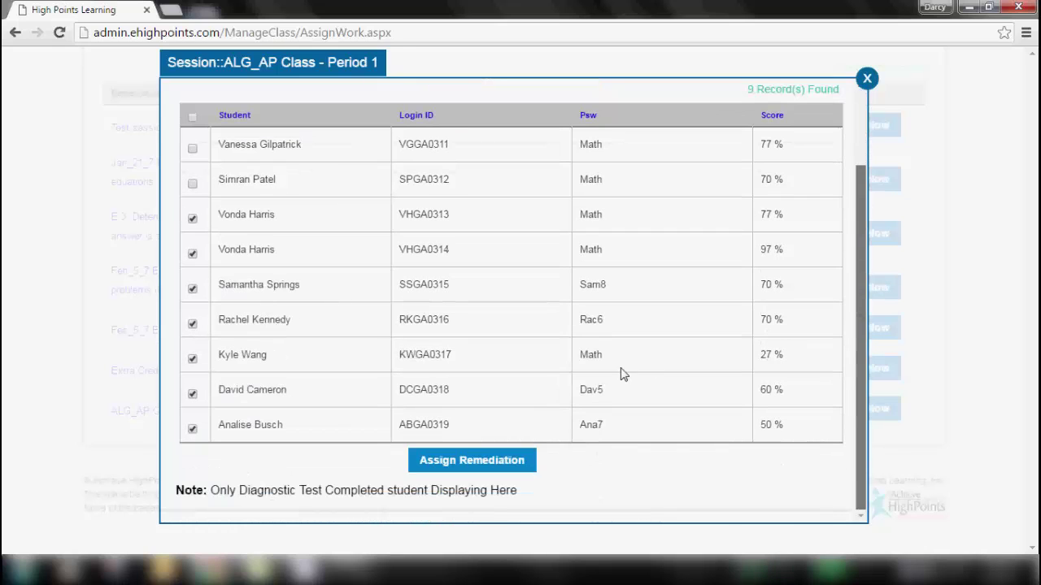
{"action": "left_click", "coordinate": [432, 461]}
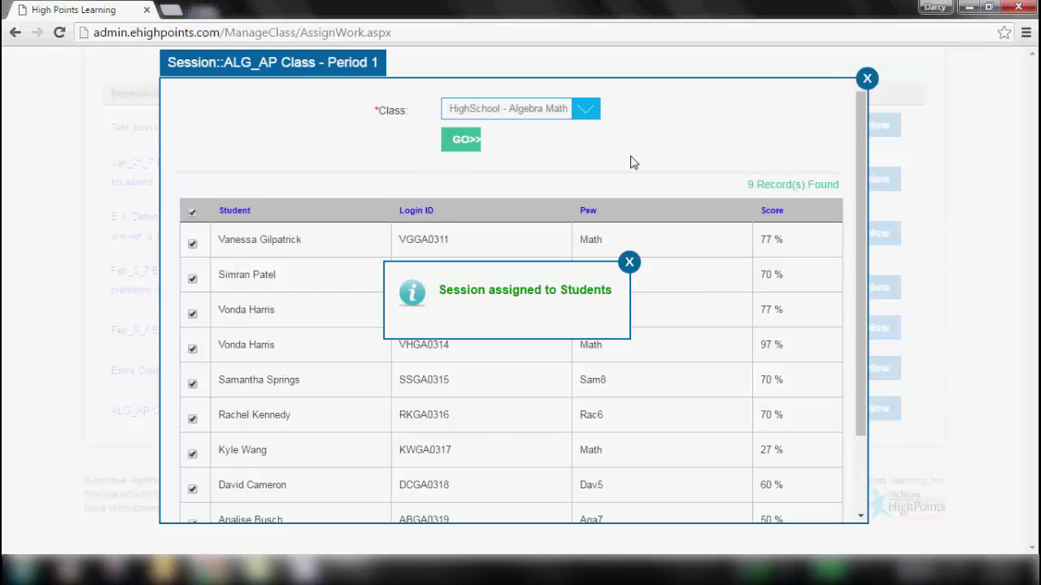
{"action": "left_click", "coordinate": [867, 78]}
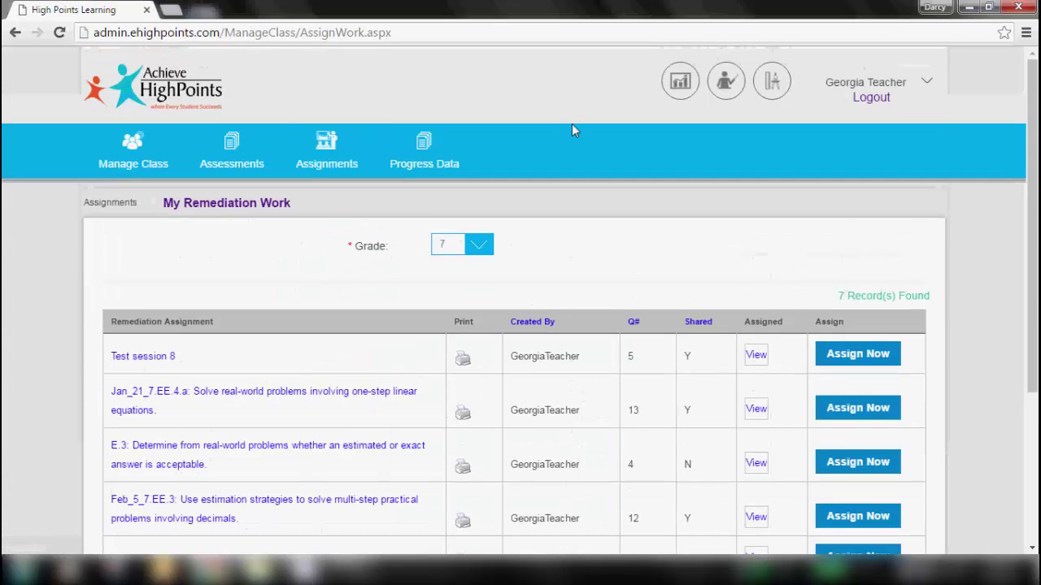
- Go to the Benchmark Assessment page
{"action": "left_click", "coordinate": [234, 159]}
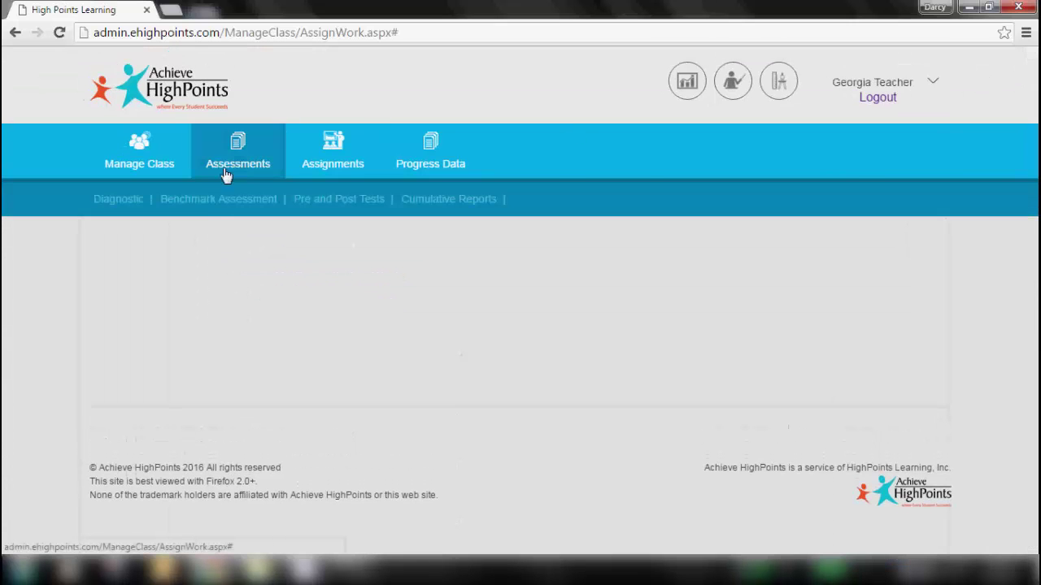
{"action": "left_click", "coordinate": [224, 201]}
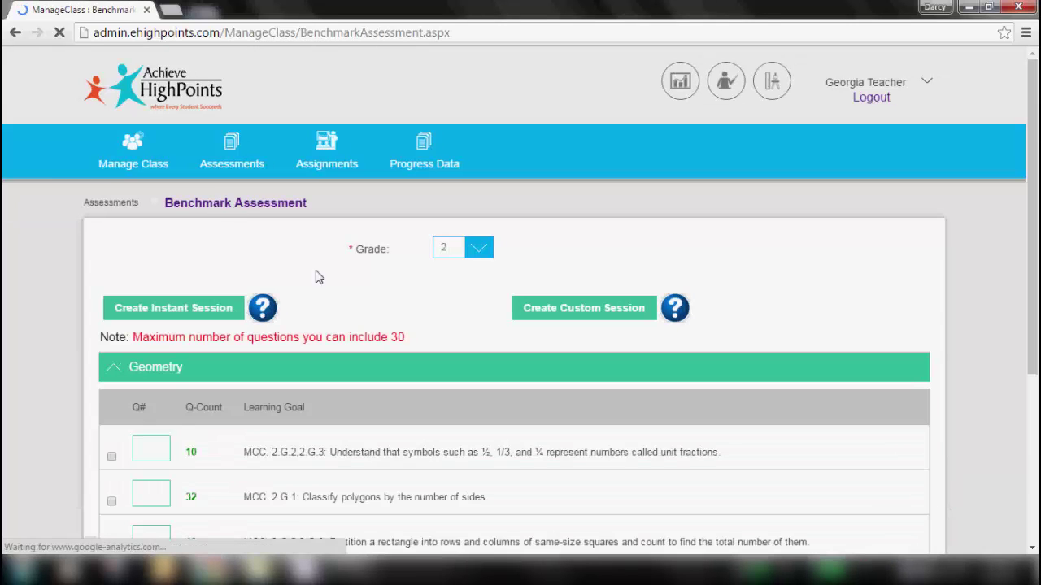
{"action": "left_click_drag", "start_coordinate": [1033, 115], "coordinate": [1035, 250]}
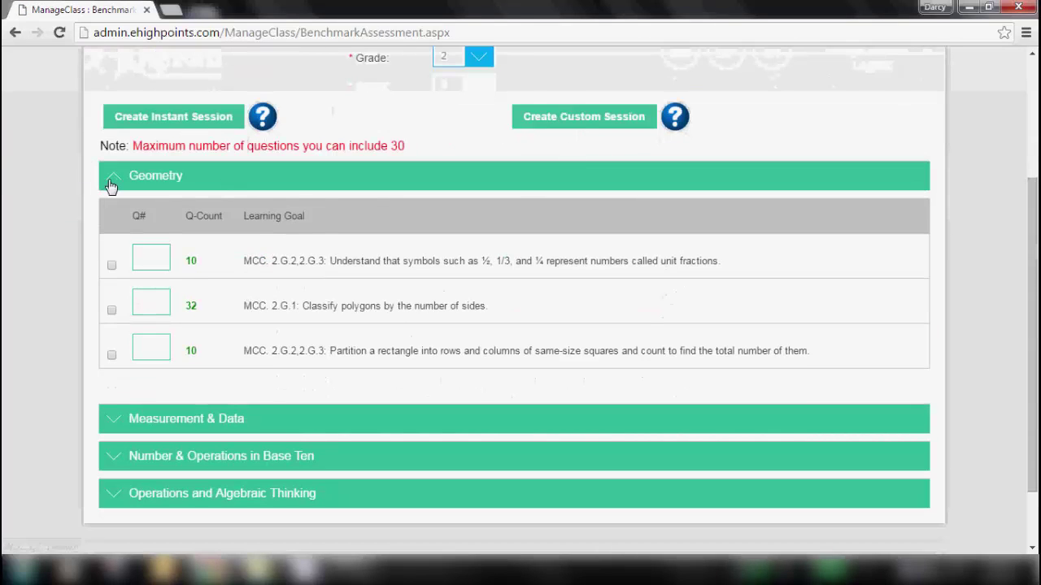
- Enter question counts 23 and 1 for two learning goals and create a custom session
{"action": "left_click", "coordinate": [113, 418]}
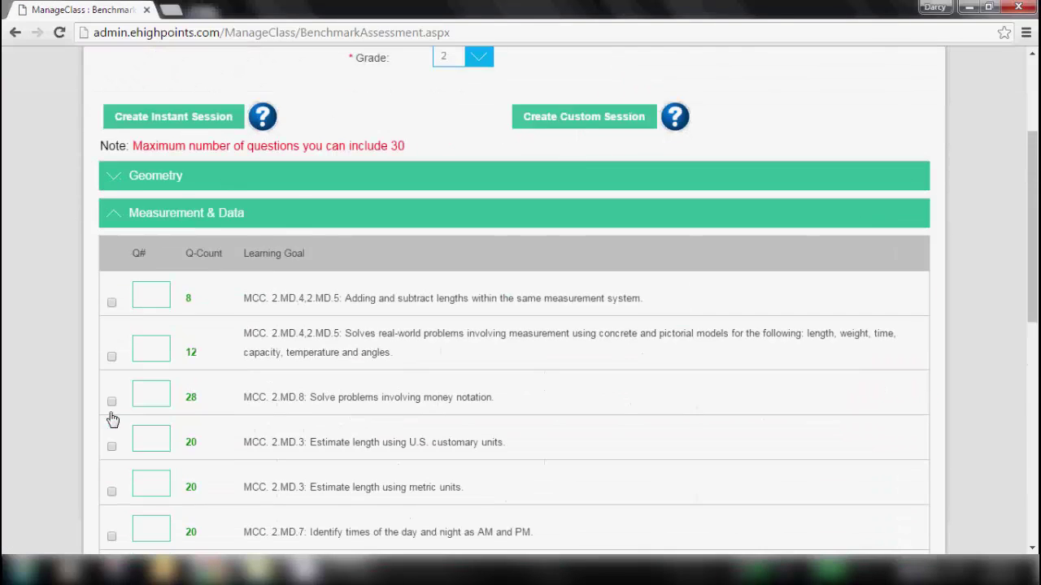
{"action": "left_click", "coordinate": [148, 294]}
{"action": "type", "text": "2"}
{"action": "type", "text": "3"}
{"action": "left_click", "coordinate": [171, 176]}
{"action": "type", "text": "1"}
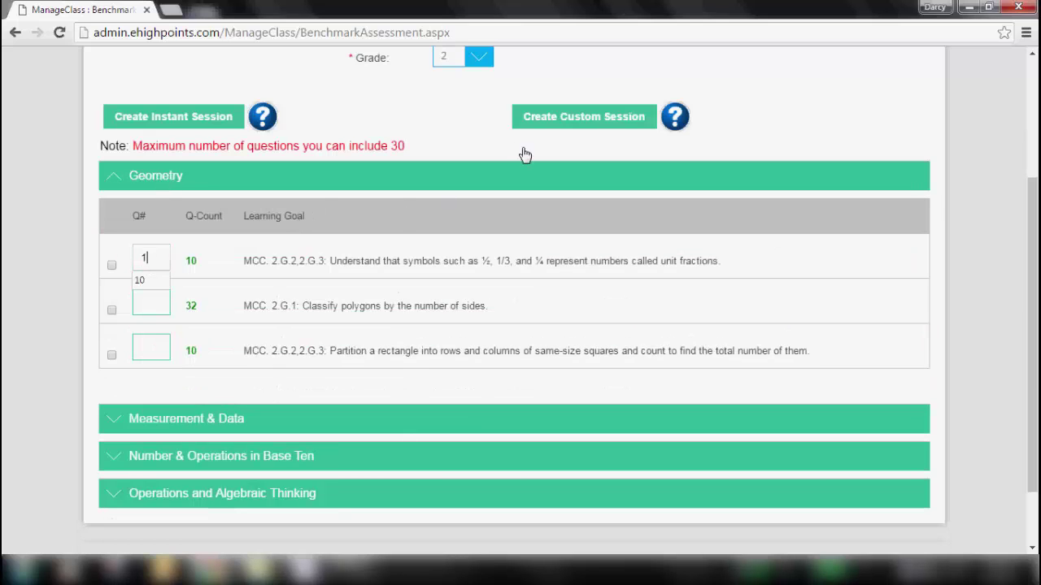
{"action": "left_click", "coordinate": [605, 119]}
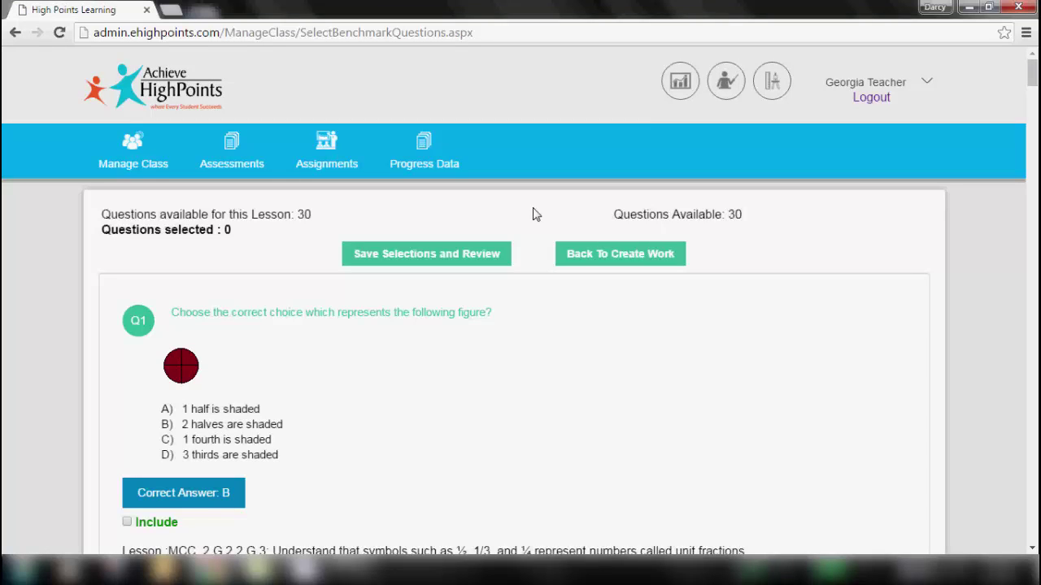
- Include questions Q1, Q10 and Q13 and save the selections for review
{"action": "left_click_drag", "start_coordinate": [1032, 61], "coordinate": [1035, 77]}
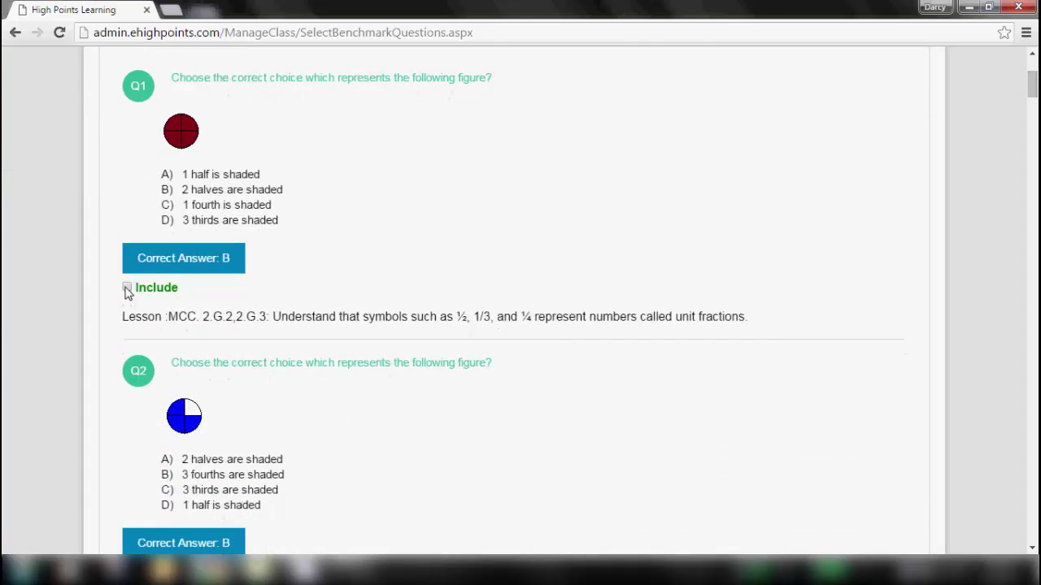
{"action": "left_click_drag", "start_coordinate": [1032, 88], "coordinate": [1034, 223]}
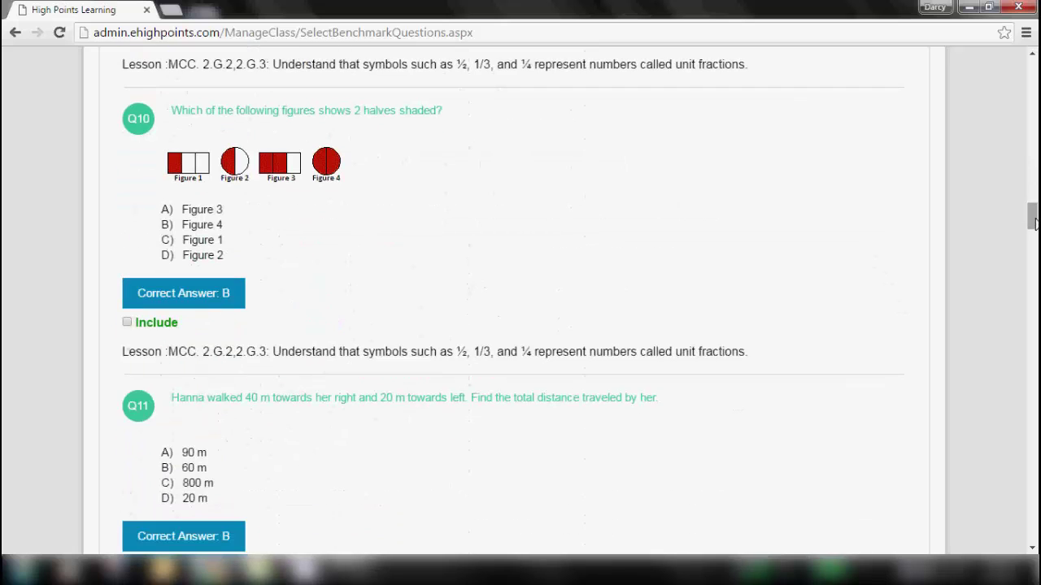
{"action": "left_click", "coordinate": [127, 323]}
{"action": "left_click_drag", "start_coordinate": [1031, 224], "coordinate": [1033, 254]}
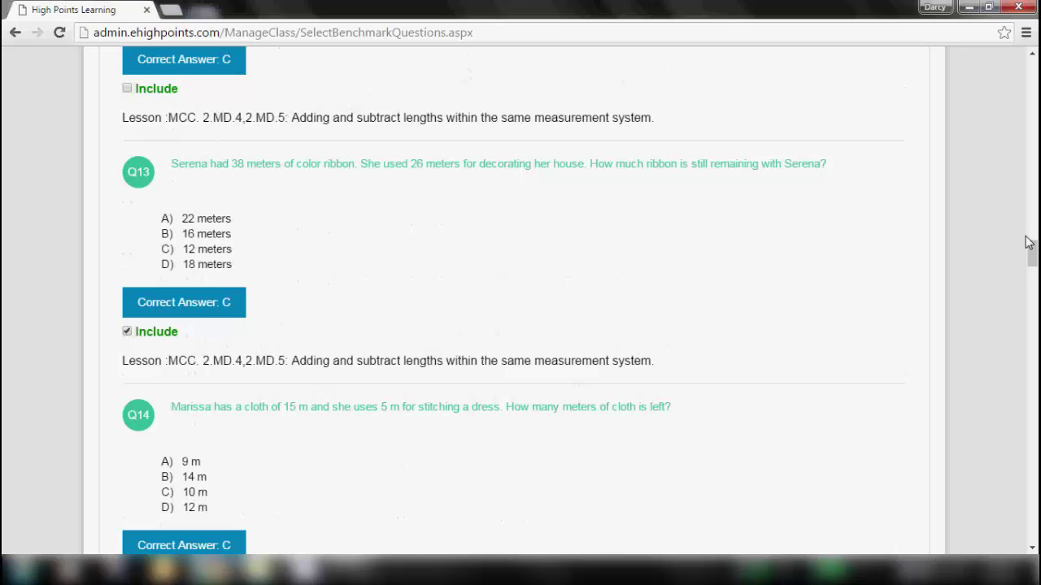
{"action": "left_click_drag", "start_coordinate": [1031, 252], "coordinate": [1023, 52]}
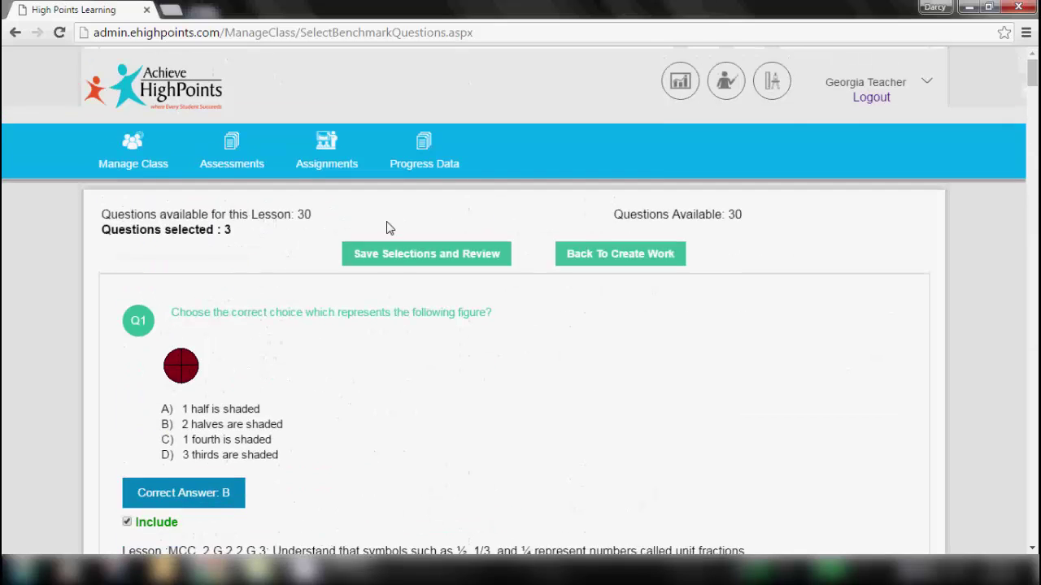
{"action": "left_click", "coordinate": [402, 255]}
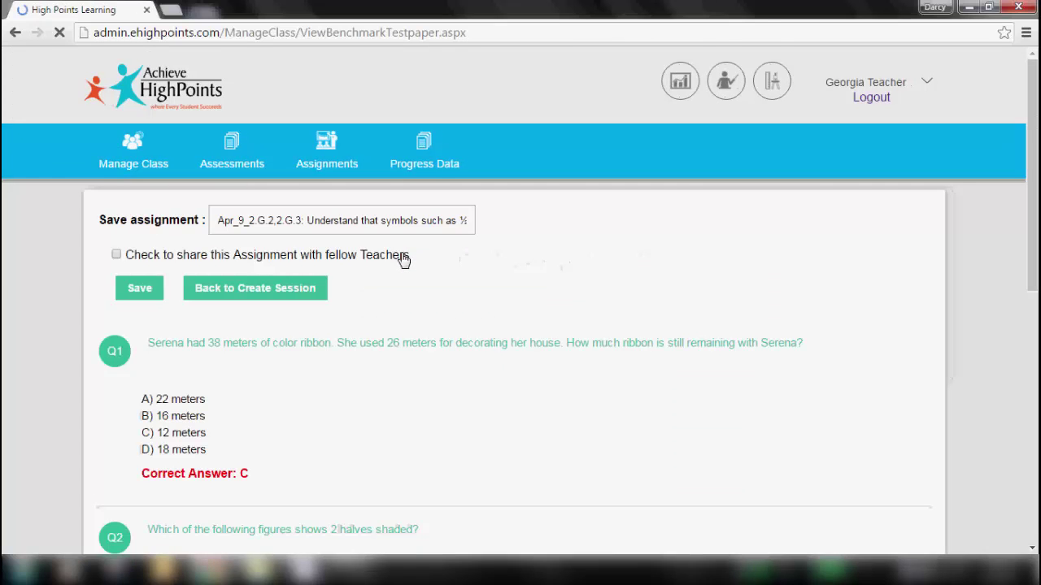
- Rename the Grade 2 test paper to 'ALG II -Test' and save it
{"action": "left_click_drag", "start_coordinate": [214, 219], "coordinate": [509, 237]}
{"action": "key", "text": "BackSpace"}
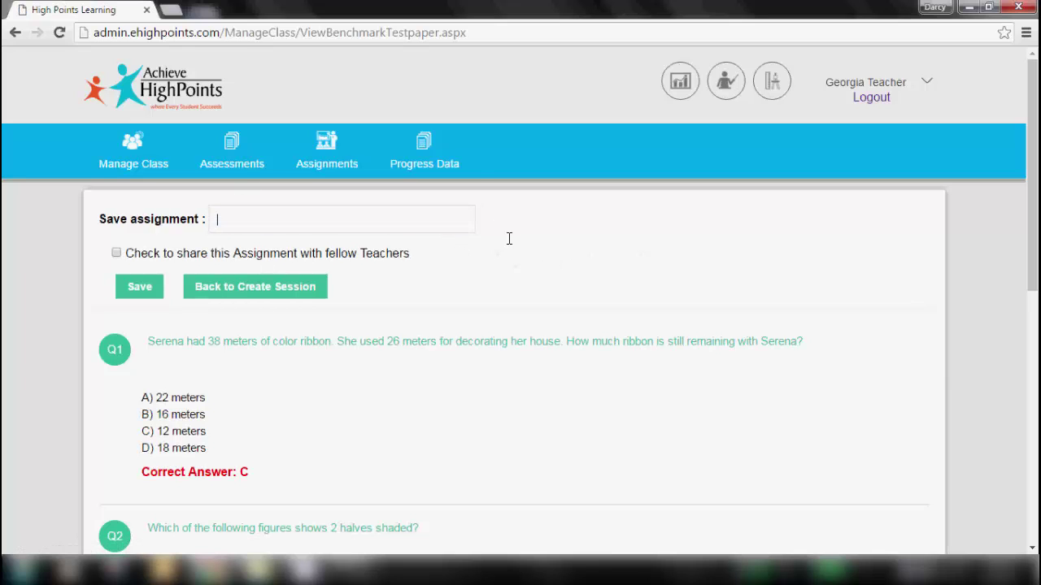
{"action": "type", "text": "ALG II "}
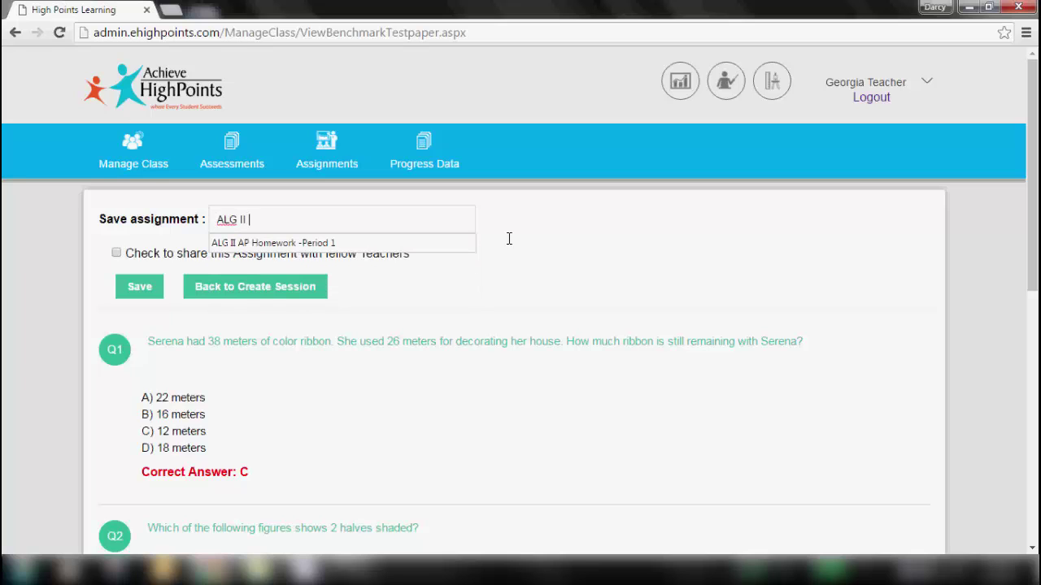
{"action": "type", "text": "-Test"}
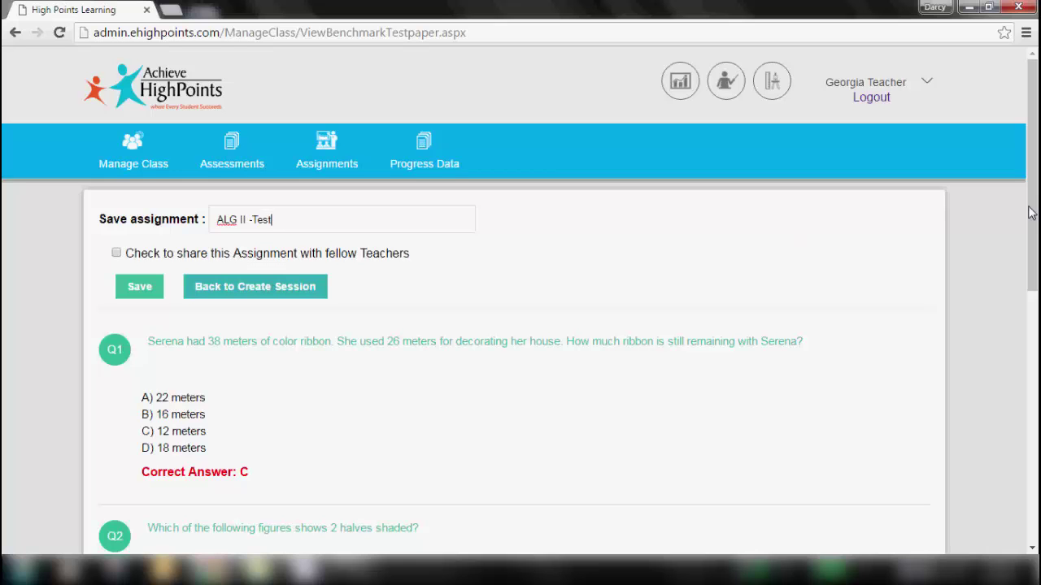
{"action": "scroll", "coordinate": [1035, 203], "scroll_direction": "down", "scroll_amount": 2}
{"action": "scroll", "coordinate": [1034, 203], "scroll_direction": "down", "scroll_amount": 6}
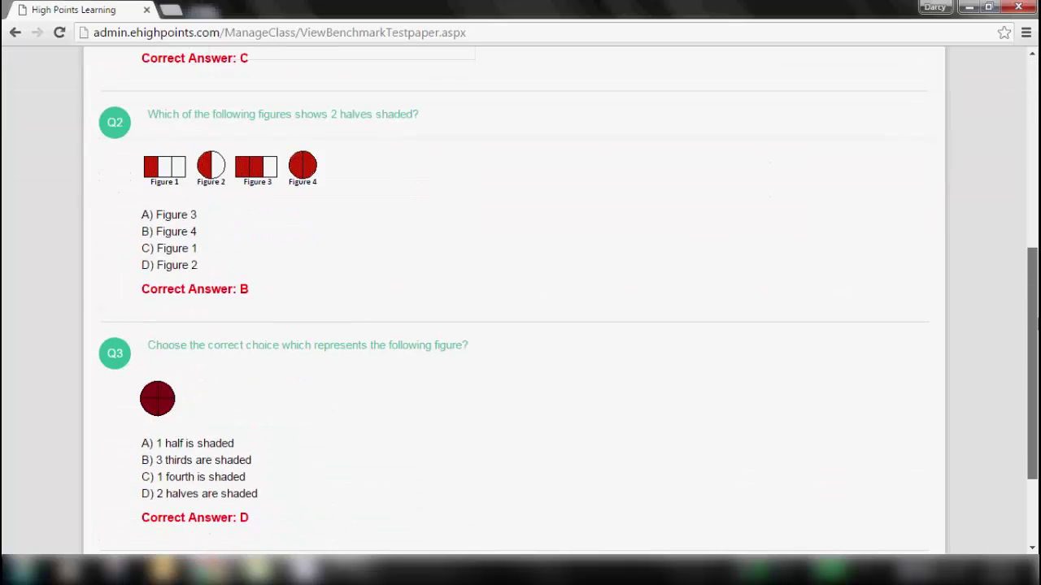
{"action": "scroll", "coordinate": [1014, 138], "scroll_direction": "up", "scroll_amount": 7}
{"action": "left_click", "coordinate": [148, 280]}
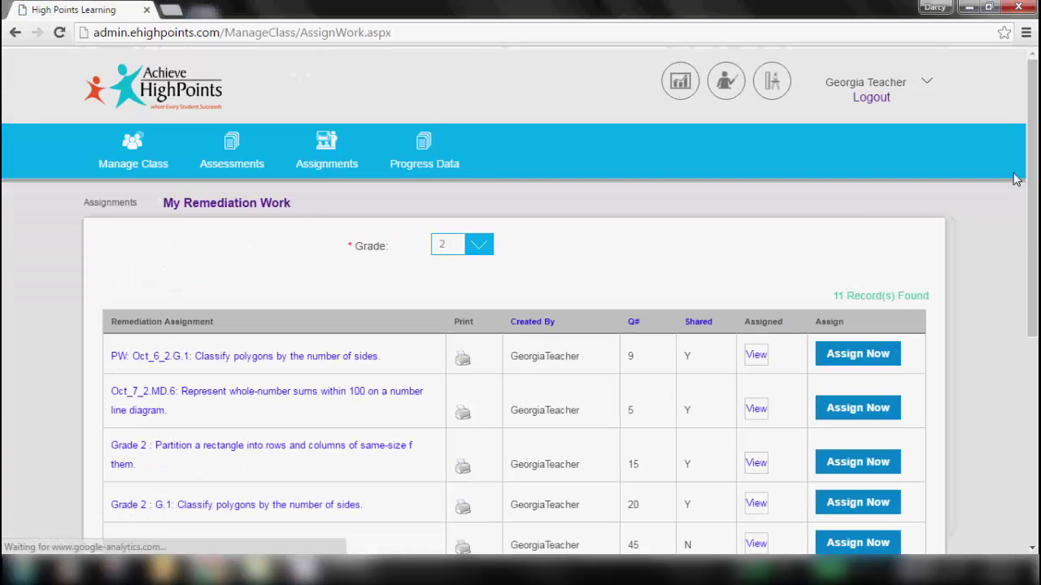
- Assign ALG II -Test to all nine students in HighSchool - Algebra Math
{"action": "left_click_drag", "start_coordinate": [1033, 177], "coordinate": [1033, 380]}
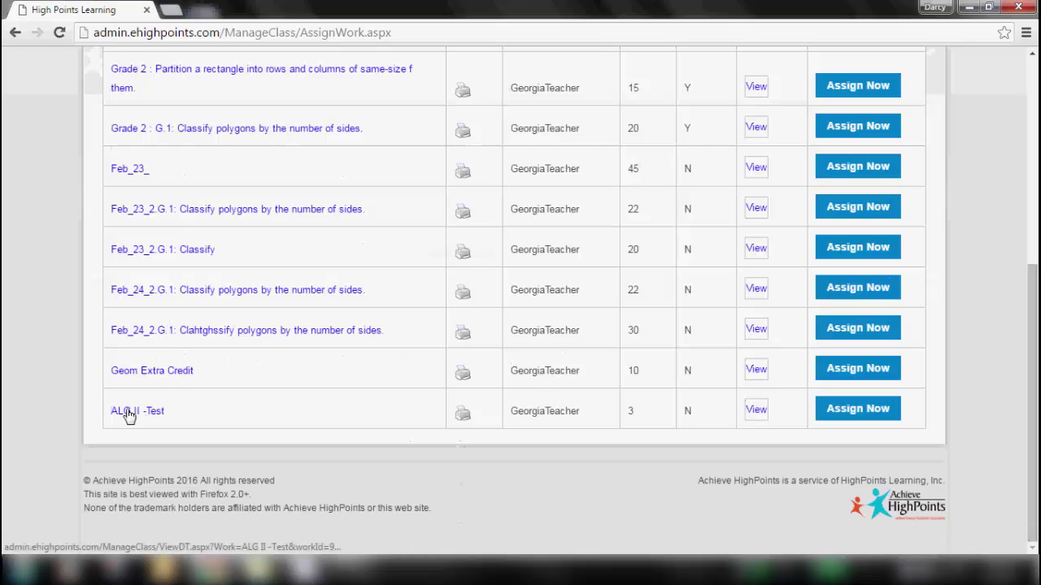
{"action": "left_click", "coordinate": [869, 414]}
{"action": "left_click", "coordinate": [591, 231]}
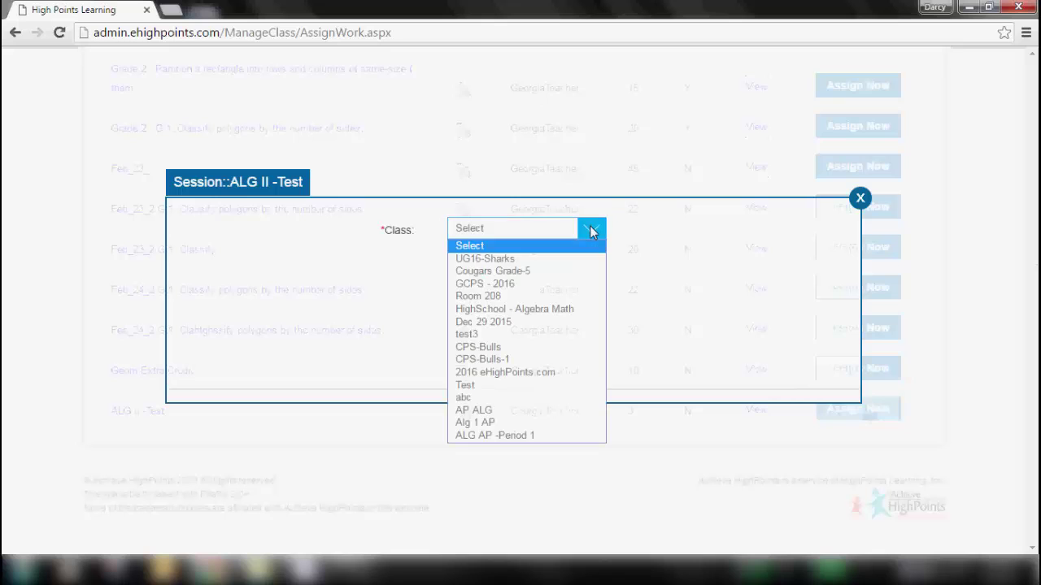
{"action": "left_click", "coordinate": [480, 309]}
{"action": "left_click", "coordinate": [469, 262]}
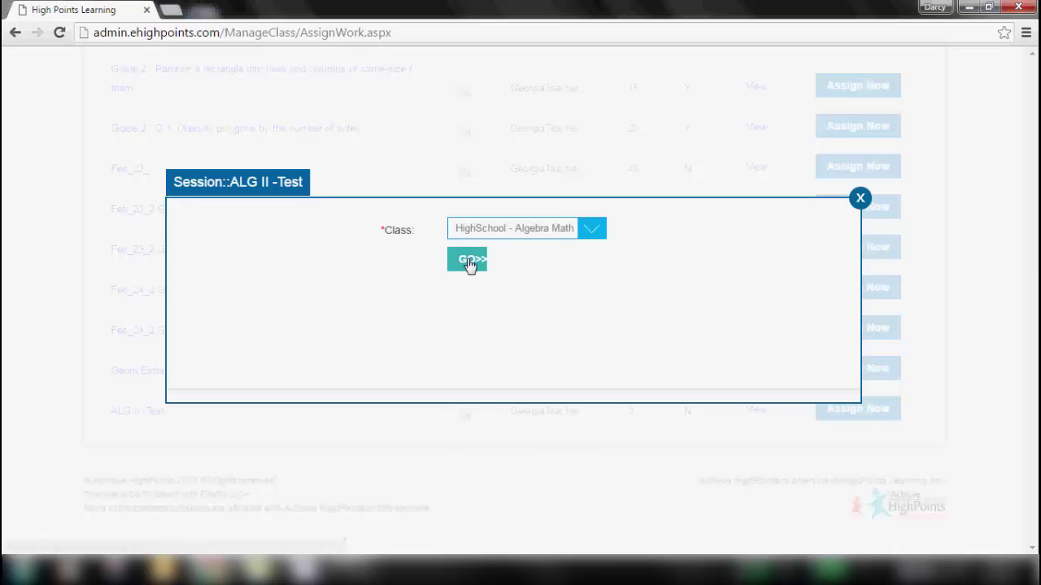
{"action": "left_click", "coordinate": [469, 262]}
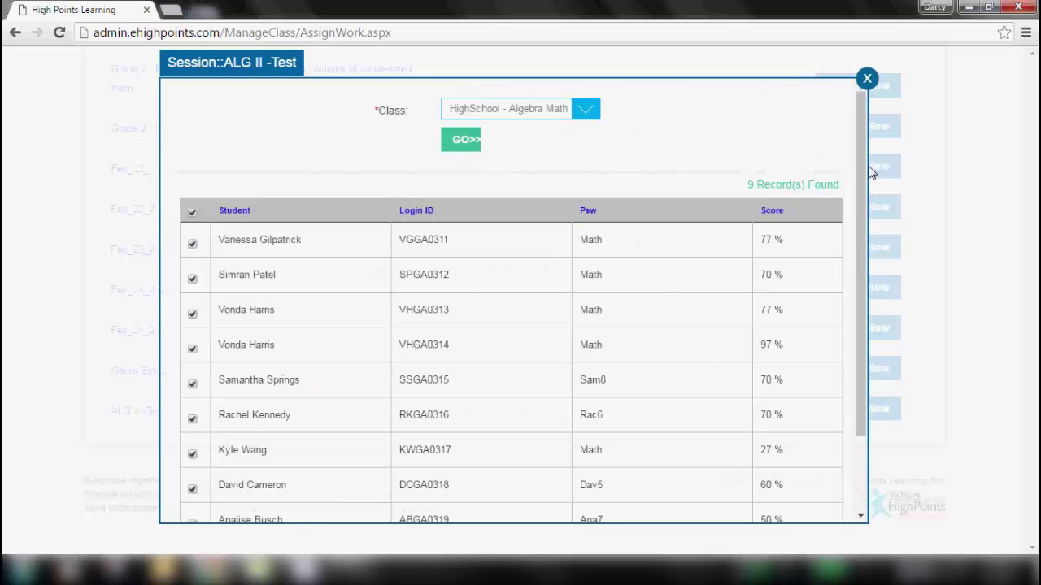
{"action": "left_click_drag", "start_coordinate": [863, 168], "coordinate": [864, 268]}
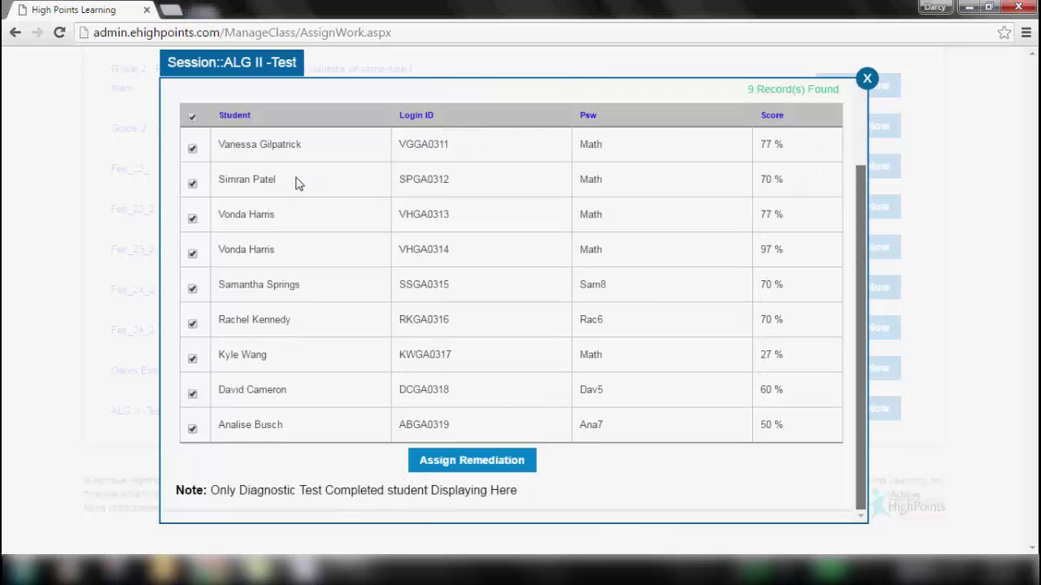
{"action": "left_click", "coordinate": [498, 460]}
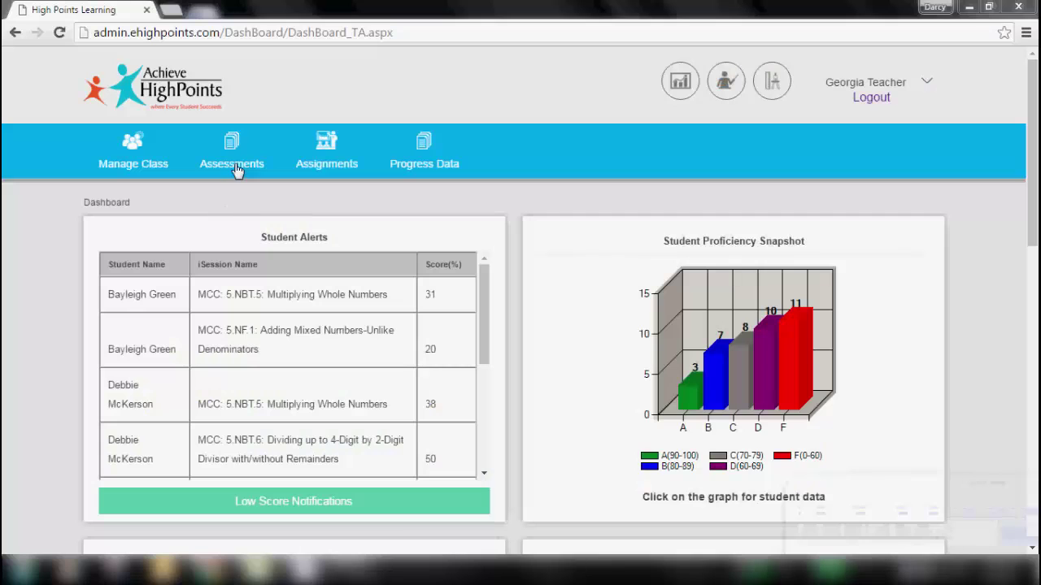
- Generate the Pre and Post Tests report for the HighSchool - Algebra Math class
{"action": "left_click", "coordinate": [236, 167]}
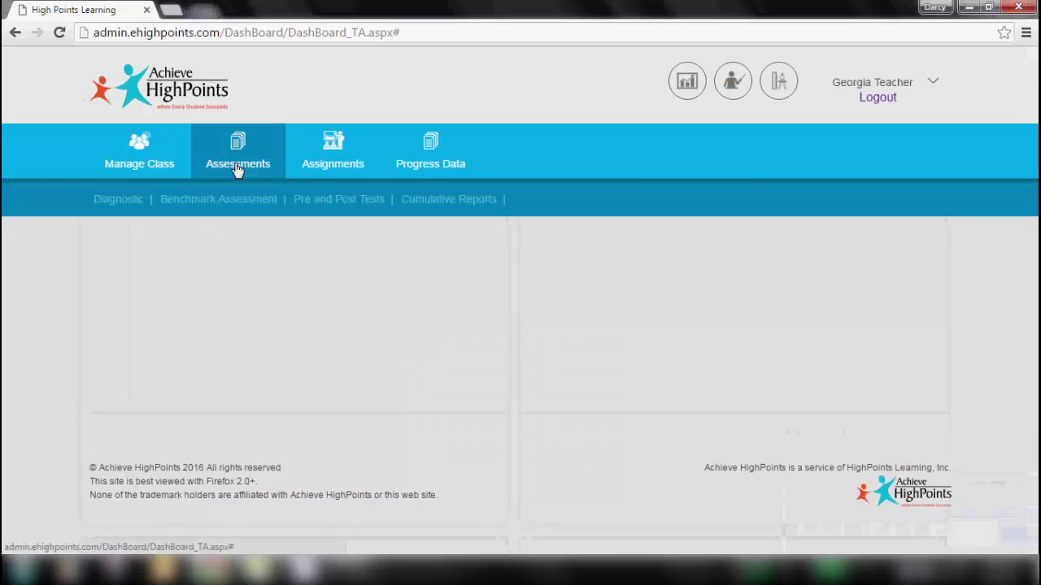
{"action": "left_click", "coordinate": [361, 209]}
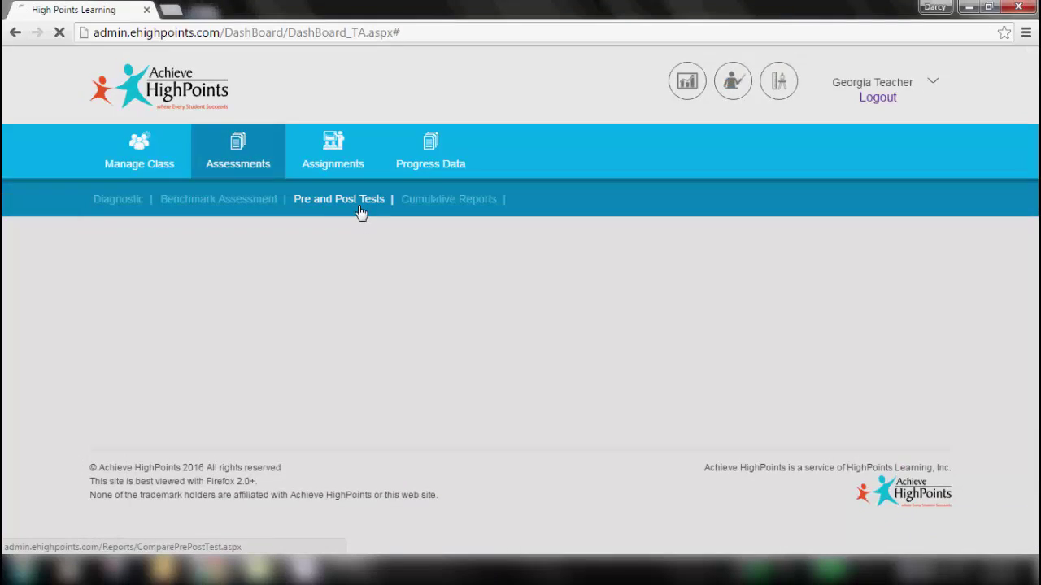
{"action": "left_click", "coordinate": [491, 254]}
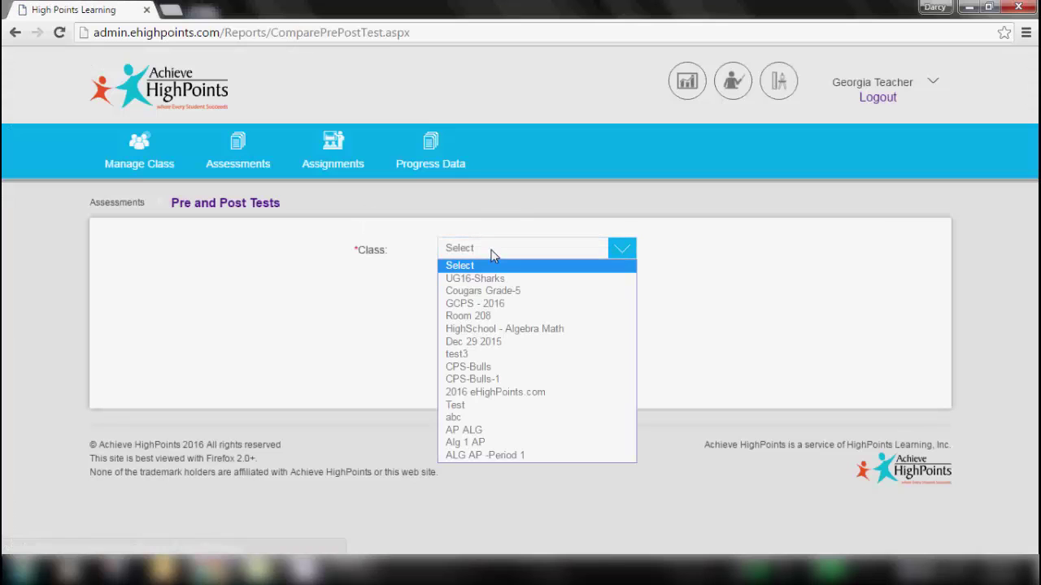
{"action": "left_click", "coordinate": [486, 328]}
{"action": "left_click", "coordinate": [465, 292]}
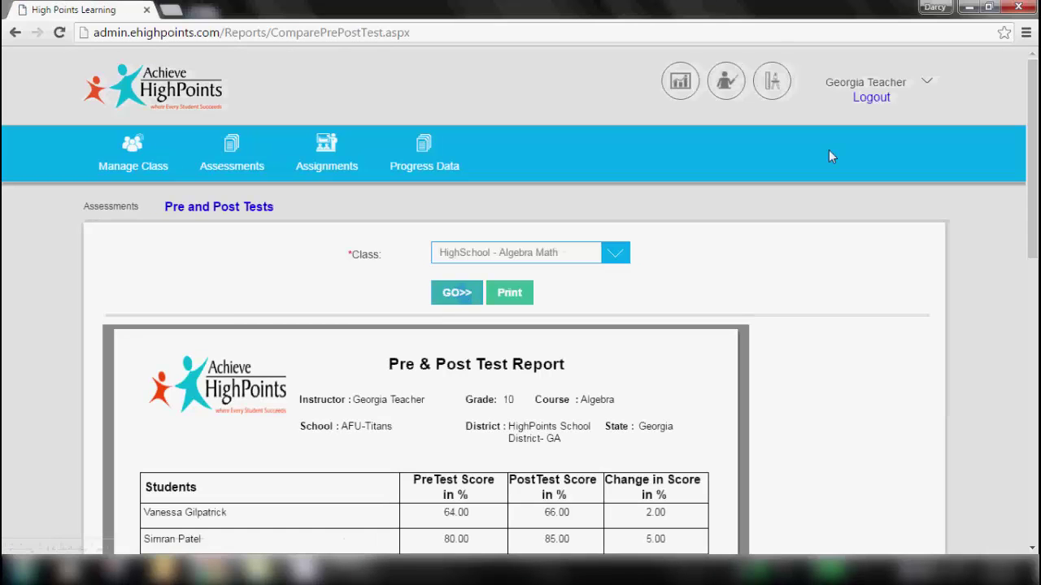
{"action": "left_click_drag", "start_coordinate": [1034, 131], "coordinate": [1034, 233]}
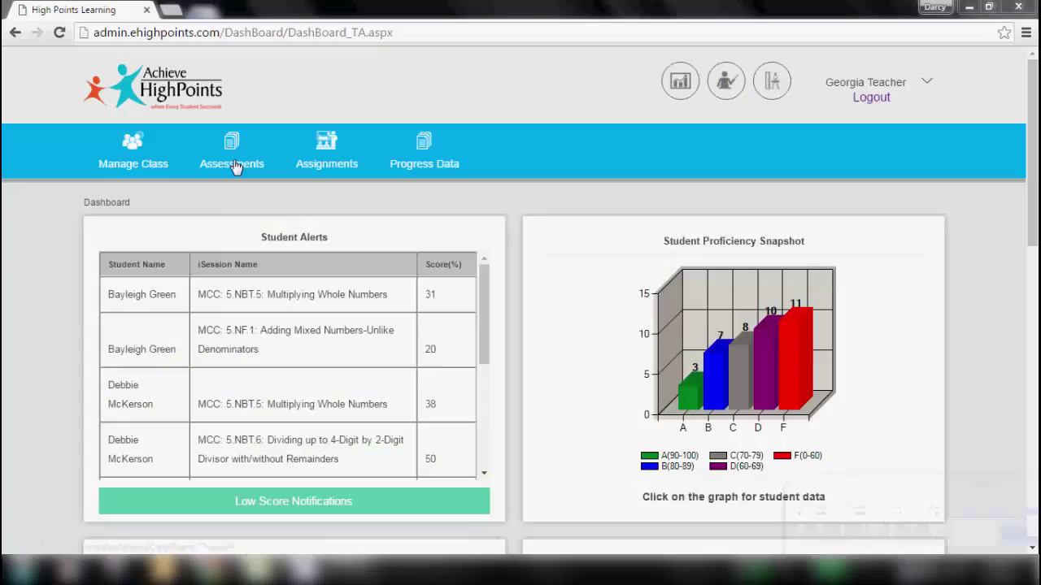
- List cumulative reports for the HighSchool - Algebra Math class's students
{"action": "left_click", "coordinate": [235, 161]}
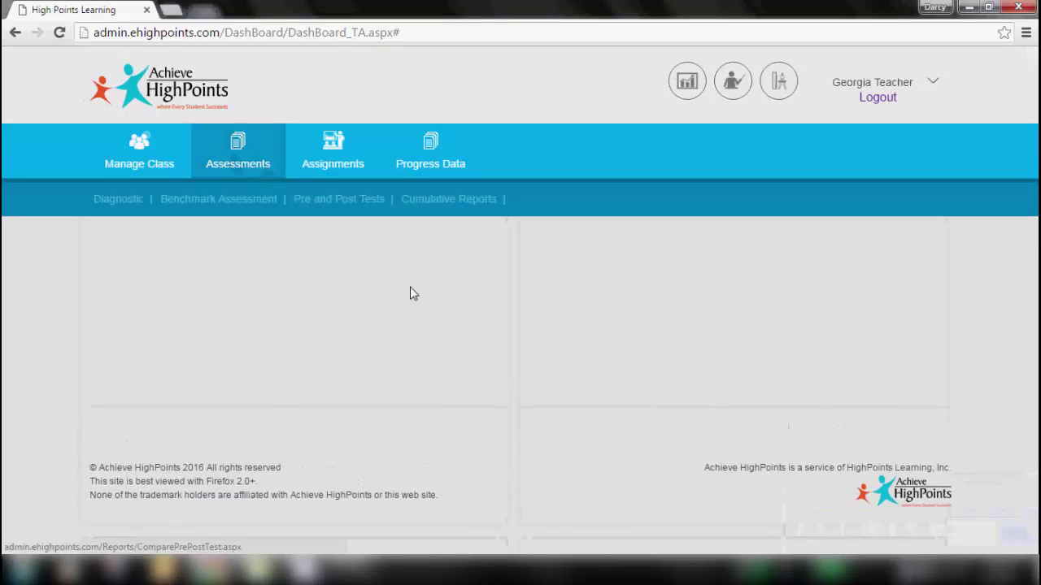
{"action": "left_click", "coordinate": [448, 198]}
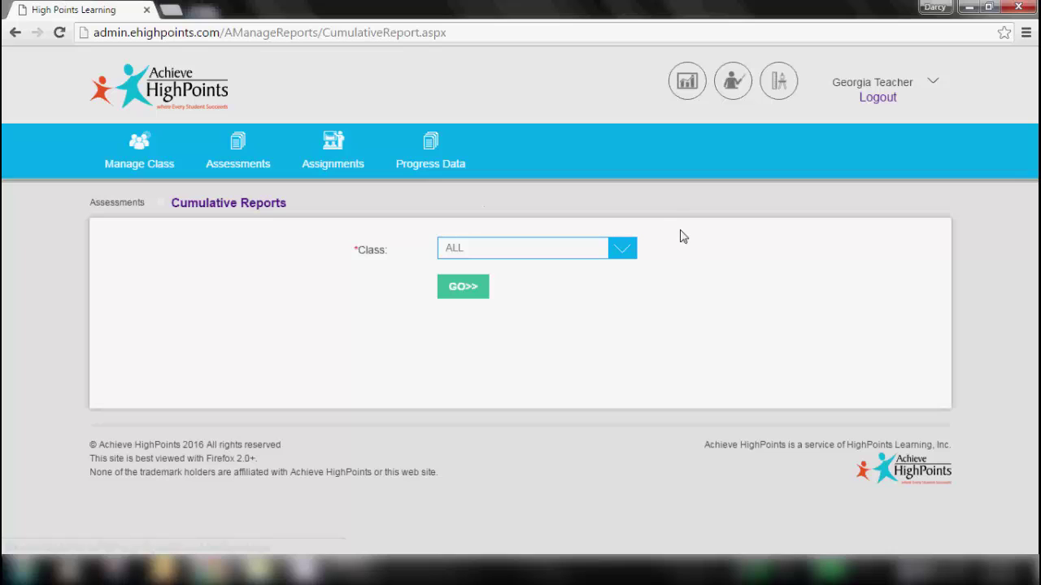
{"action": "left_click", "coordinate": [589, 249]}
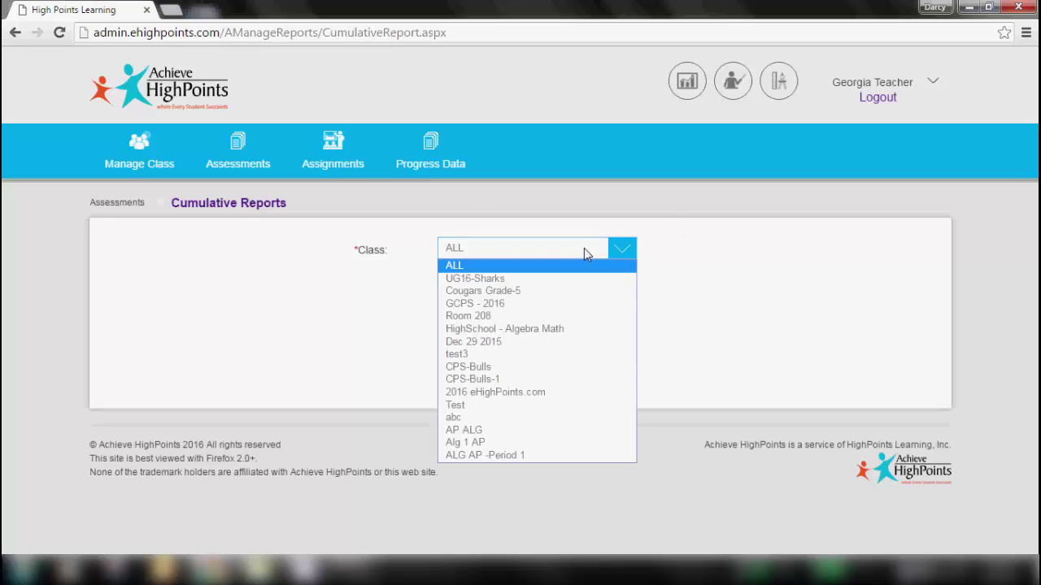
{"action": "left_click", "coordinate": [493, 334]}
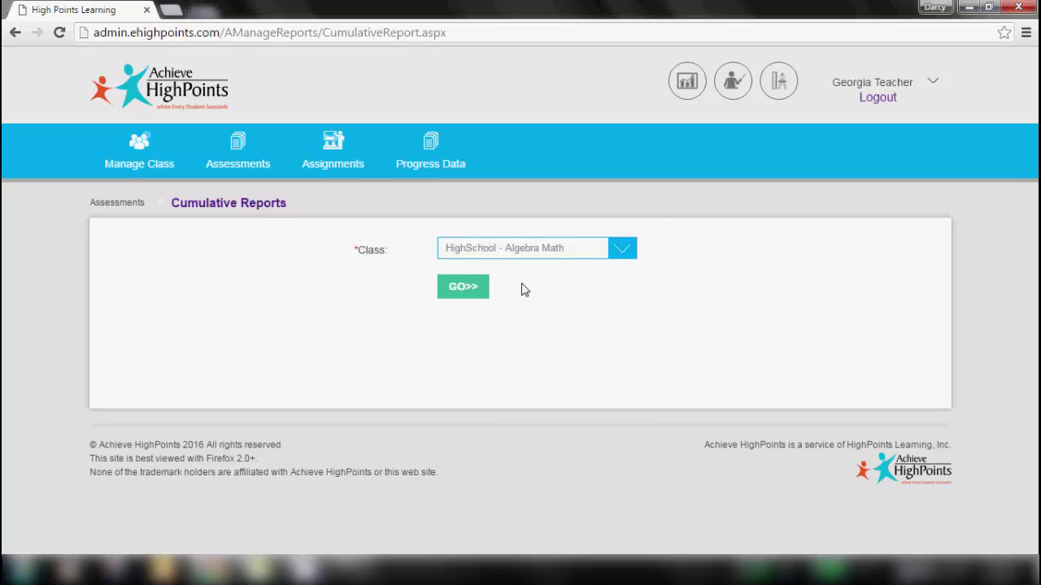
{"action": "left_click", "coordinate": [463, 289]}
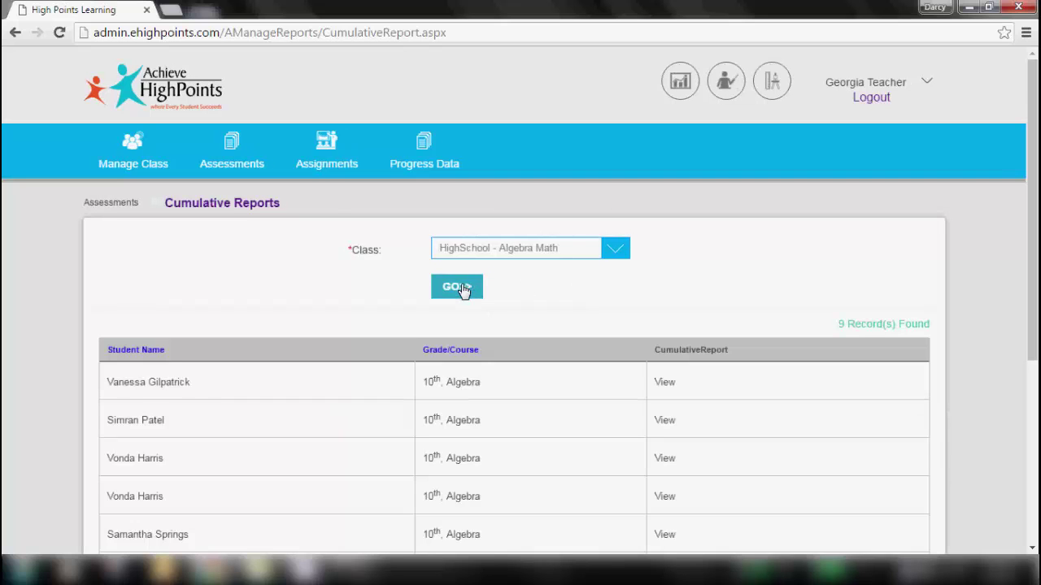
- View the first student's cumulative report PDF
{"action": "scroll", "coordinate": [700, 295], "scroll_direction": "down", "scroll_amount": 3}
{"action": "left_click_drag", "start_coordinate": [1037, 224], "coordinate": [1037, 238]}
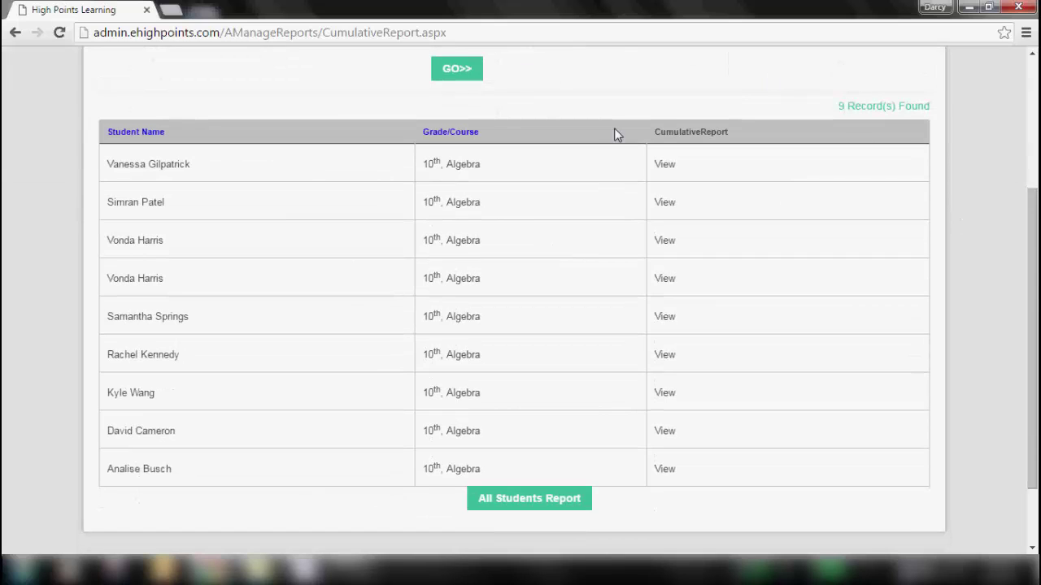
{"action": "left_click", "coordinate": [665, 166]}
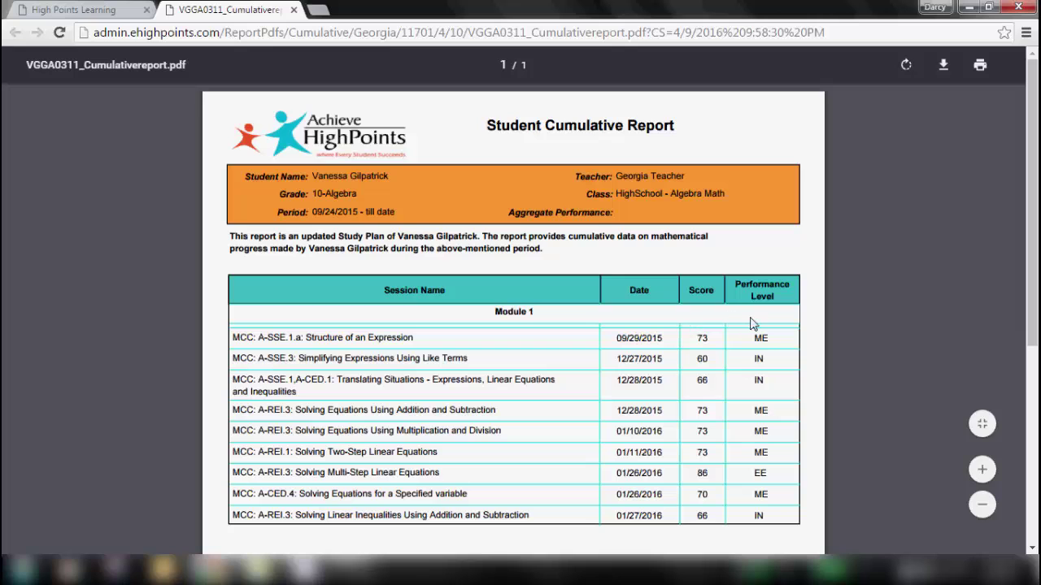
- Scroll through the student's cumulative report PDF
{"action": "left_click_drag", "start_coordinate": [1027, 254], "coordinate": [1023, 427]}
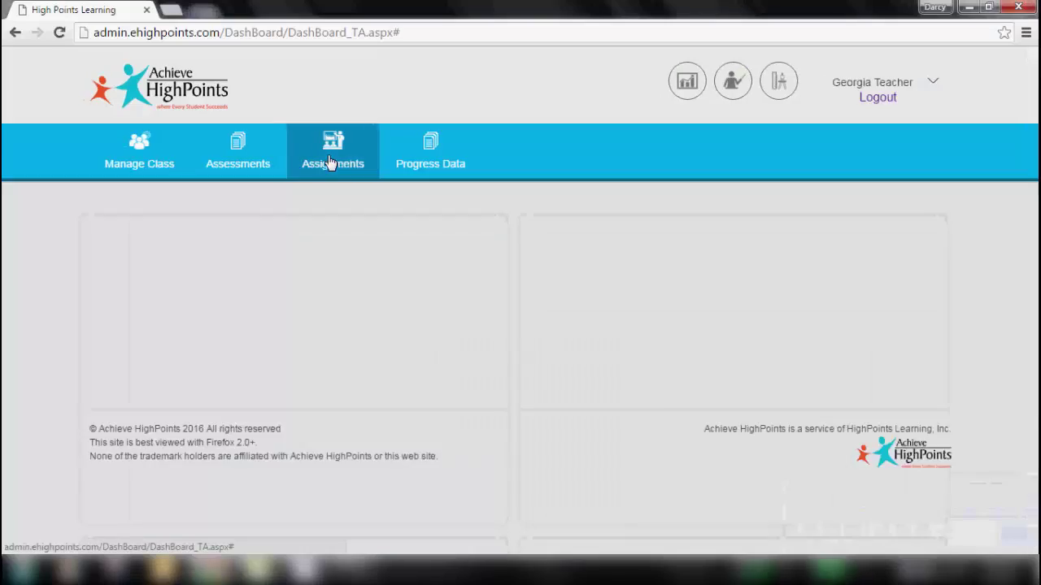
- Load the HighSchool - Algebra Math lesson plan in Re-Order Lesson Plan
{"action": "mouse_move", "coordinate": [330, 163]}
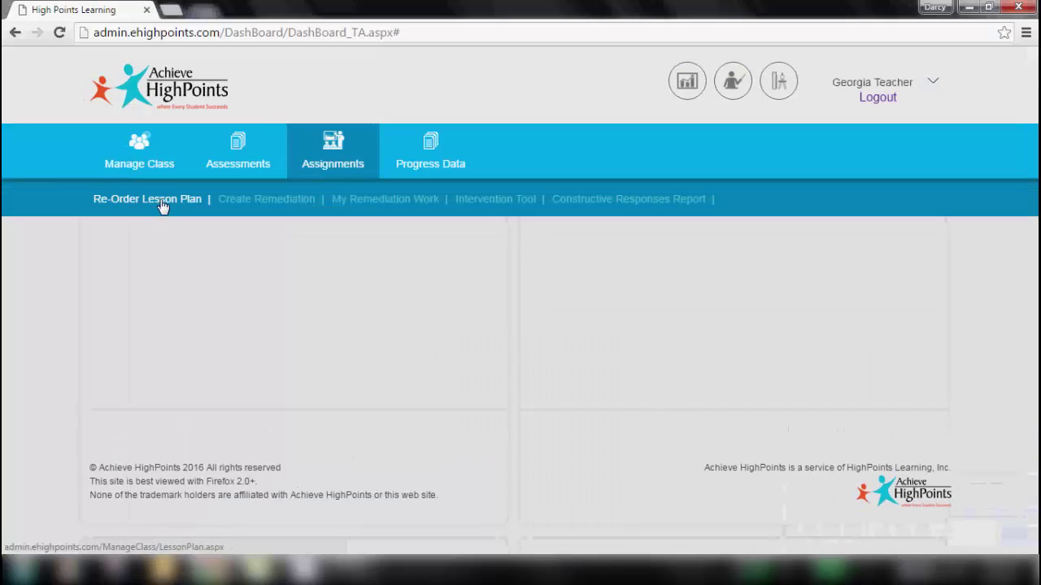
{"action": "left_click", "coordinate": [162, 204]}
{"action": "left_click", "coordinate": [474, 248]}
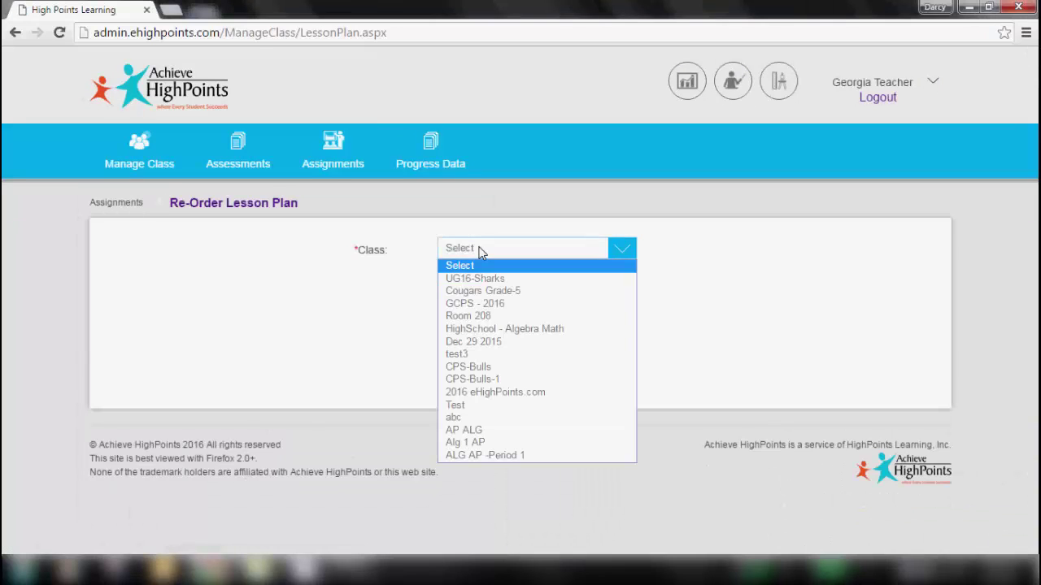
{"action": "left_click", "coordinate": [472, 330]}
{"action": "left_click", "coordinate": [460, 289]}
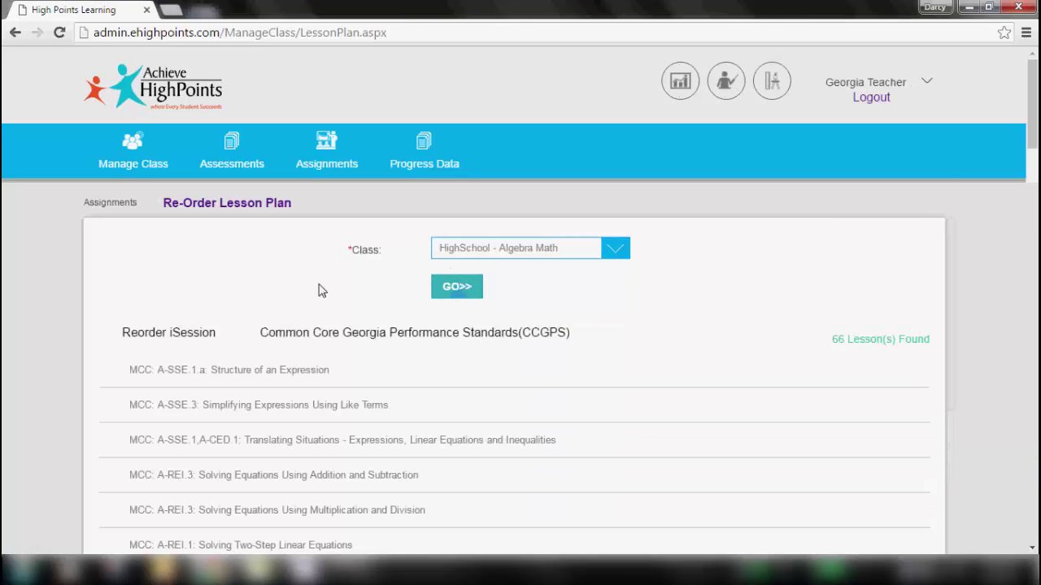
- Move Assessment-Period 1_ALG AP below ALG II AP Homework -Period 1
{"action": "left_click_drag", "start_coordinate": [1033, 112], "coordinate": [1034, 155]}
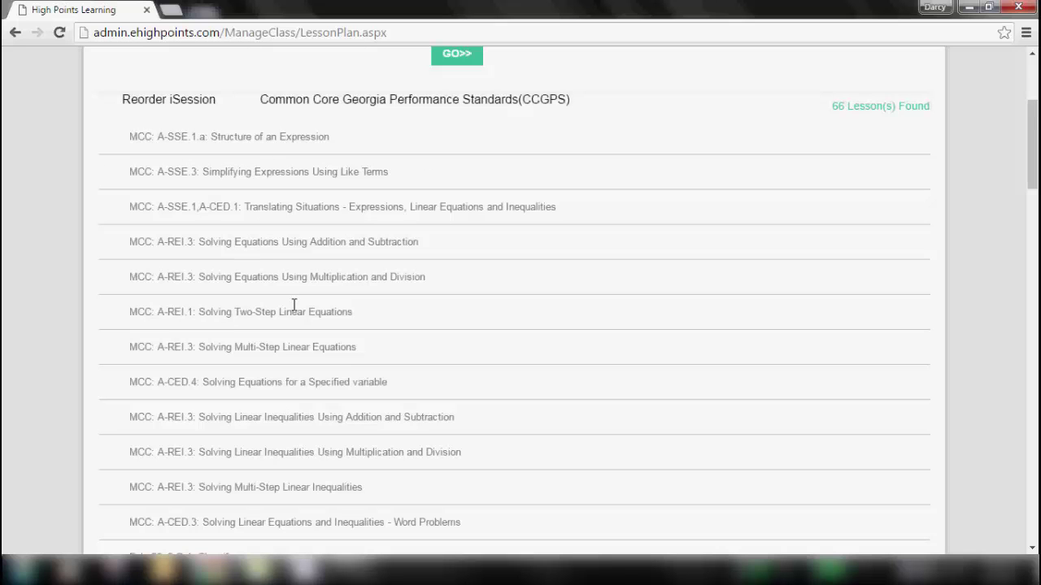
{"action": "left_click_drag", "start_coordinate": [1034, 144], "coordinate": [1035, 222]}
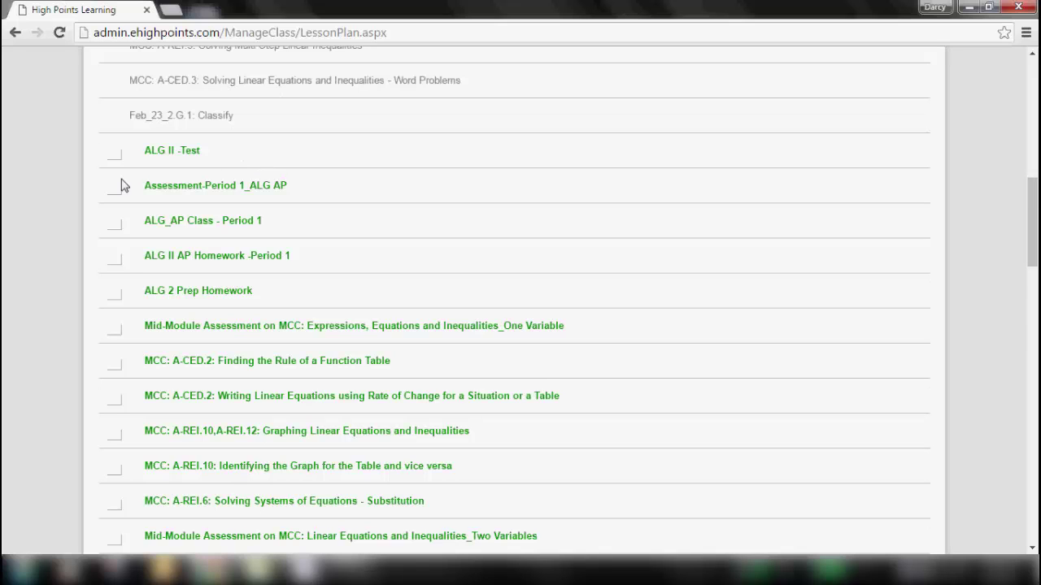
{"action": "left_click_drag", "start_coordinate": [117, 187], "coordinate": [125, 272]}
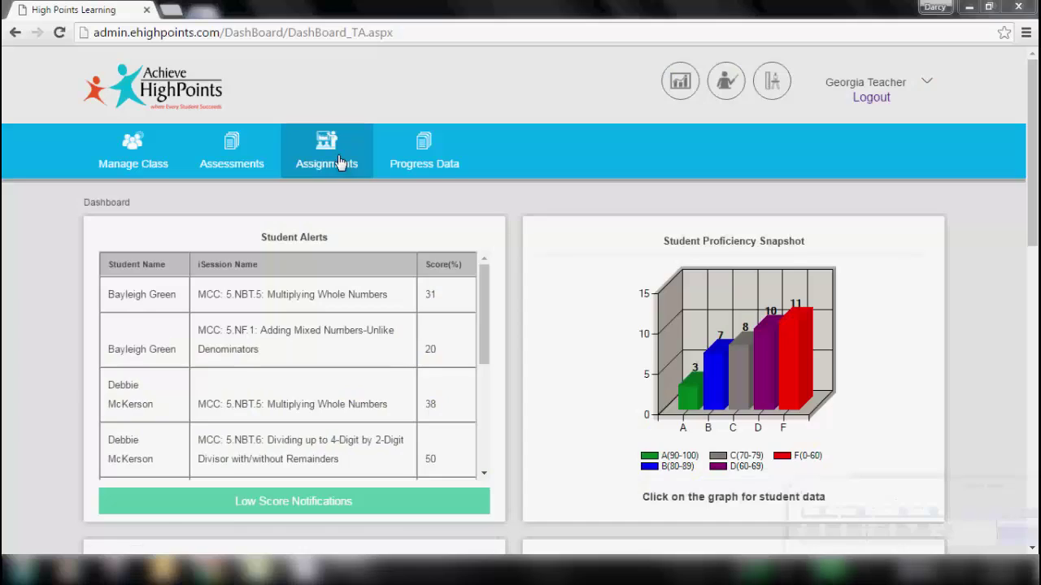
- Open Create Remediation and choose grade 8 learning goals
{"action": "left_click", "coordinate": [342, 165]}
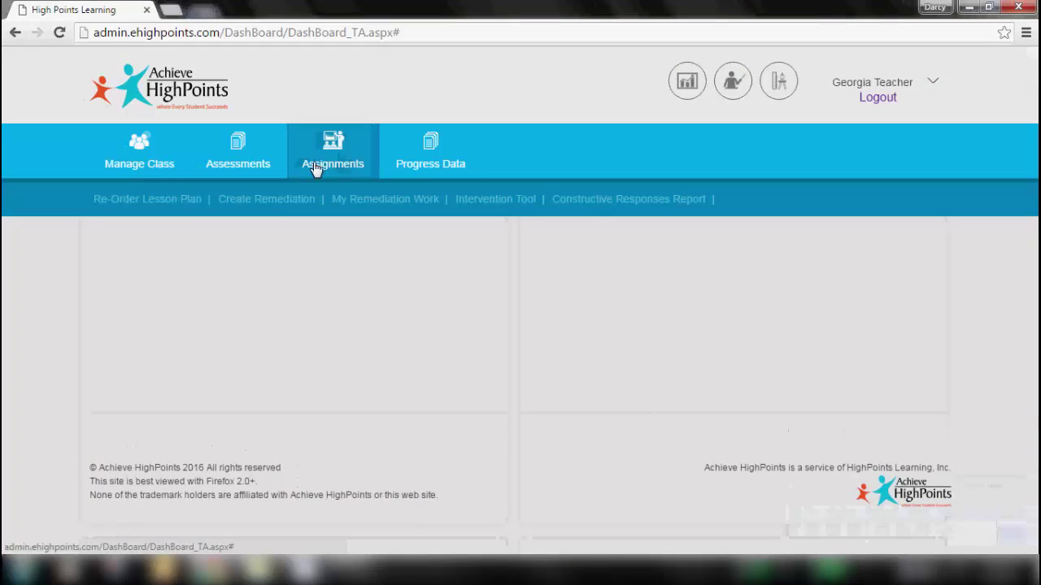
{"action": "left_click", "coordinate": [285, 202]}
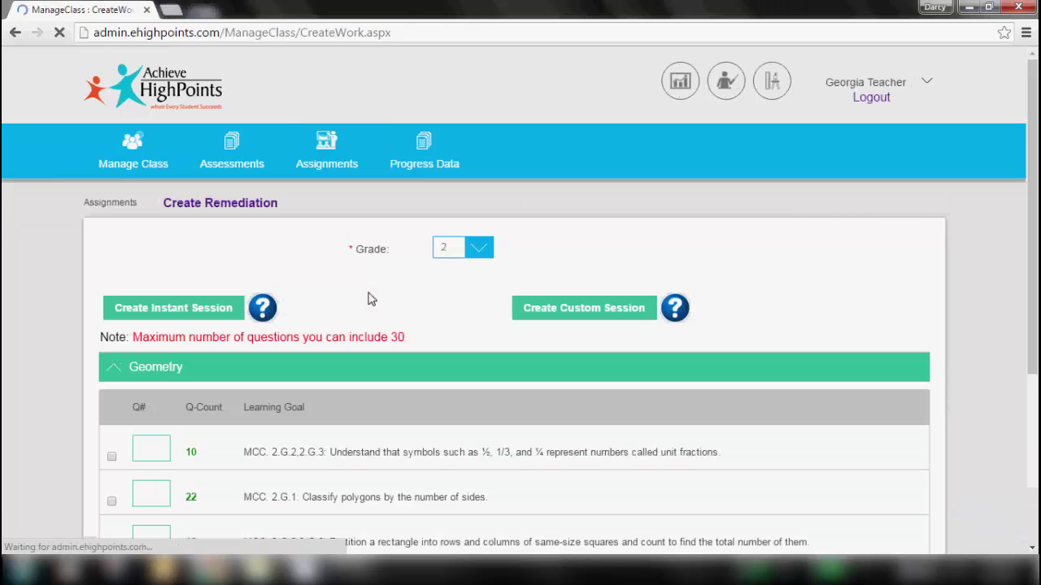
{"action": "left_click", "coordinate": [476, 247]}
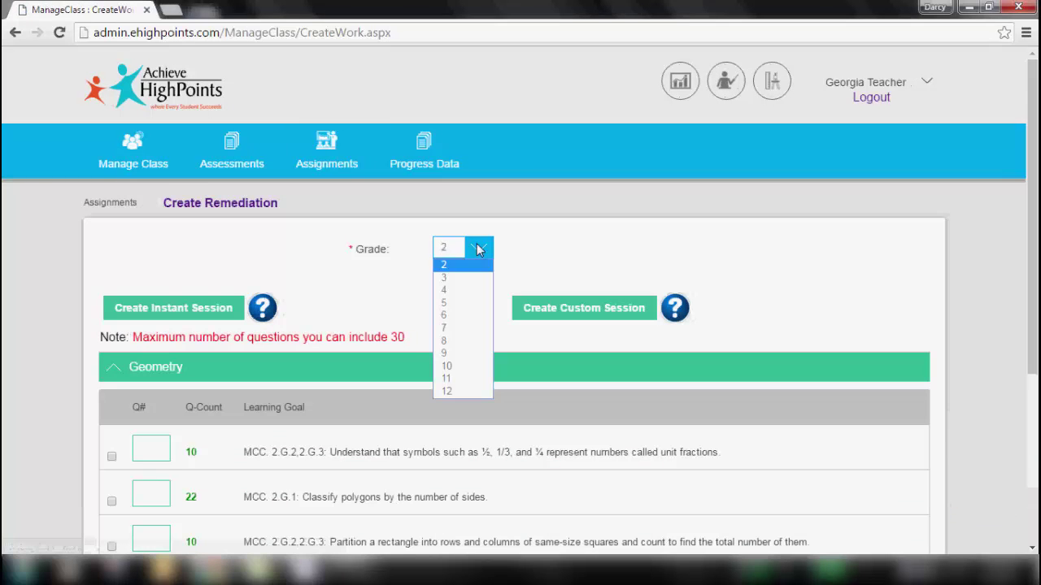
{"action": "left_click", "coordinate": [440, 341]}
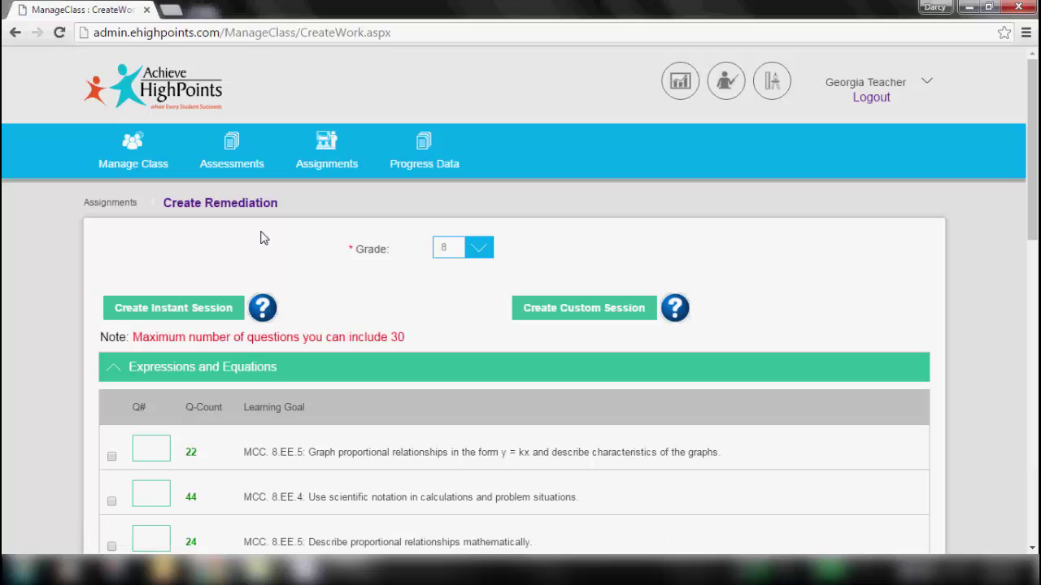
- Collapse Expressions and Equations to list the five grade 8 topic areas, then indicate the session buttons
{"action": "left_click", "coordinate": [115, 370]}
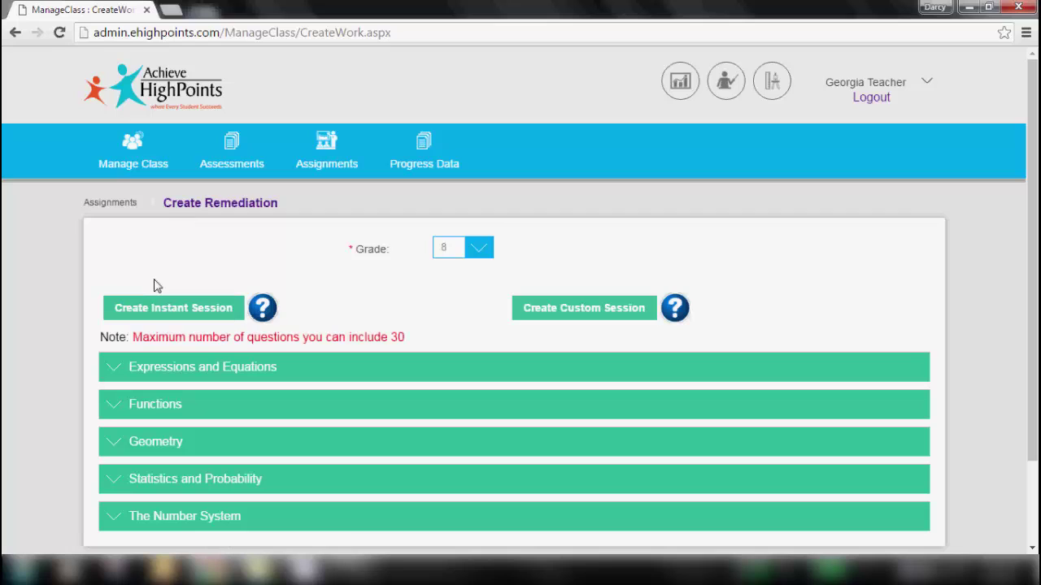
{"action": "left_click", "coordinate": [160, 313]}
{"action": "left_click", "coordinate": [582, 312]}
- Request 2 questions from each of the first two Expressions and Equations goals and create an instant session
{"action": "left_click", "coordinate": [118, 368]}
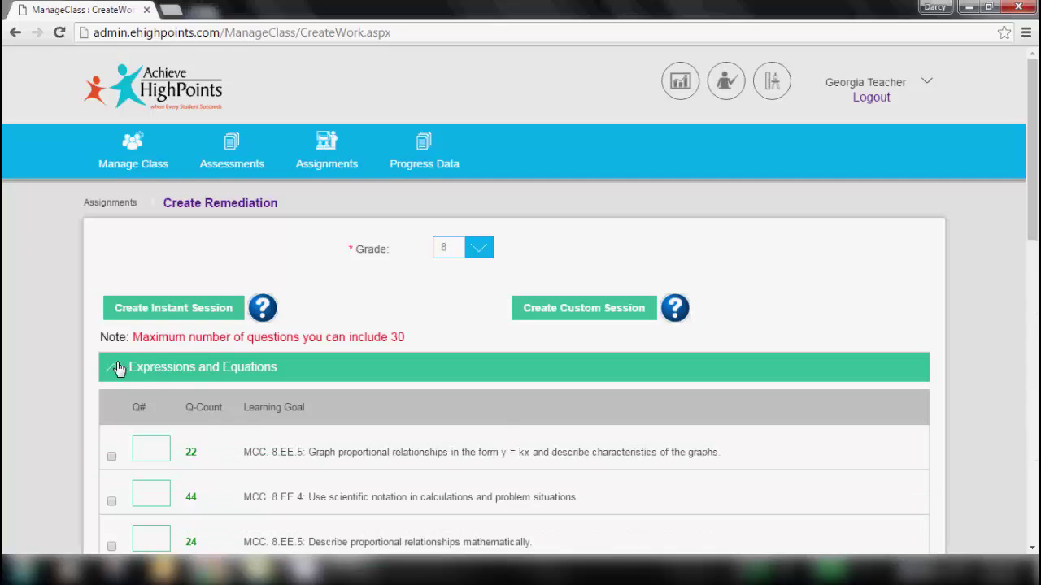
{"action": "left_click", "coordinate": [153, 450]}
{"action": "type", "text": "2"}
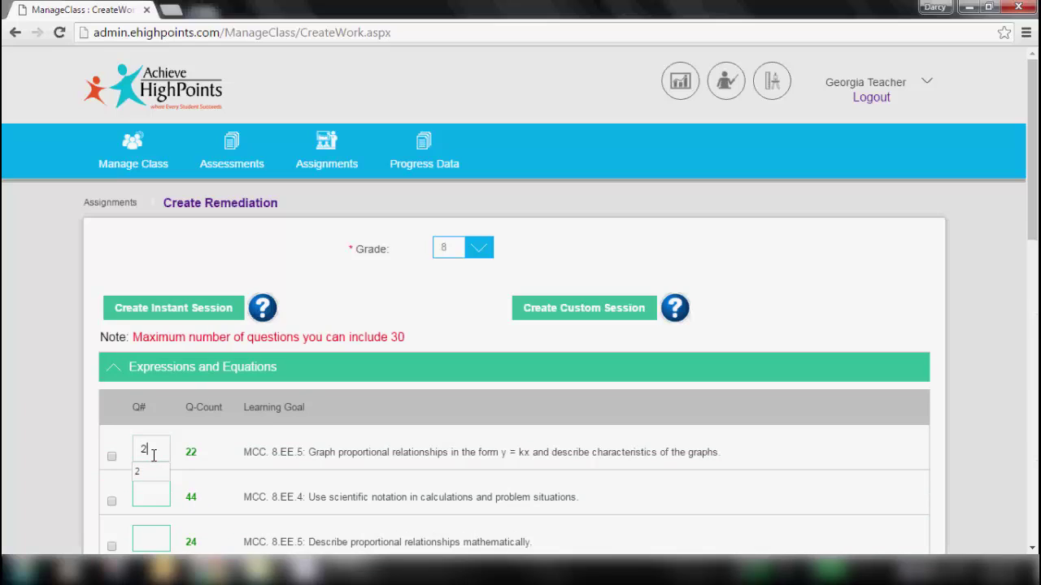
{"action": "left_click", "coordinate": [157, 492]}
{"action": "type", "text": "2"}
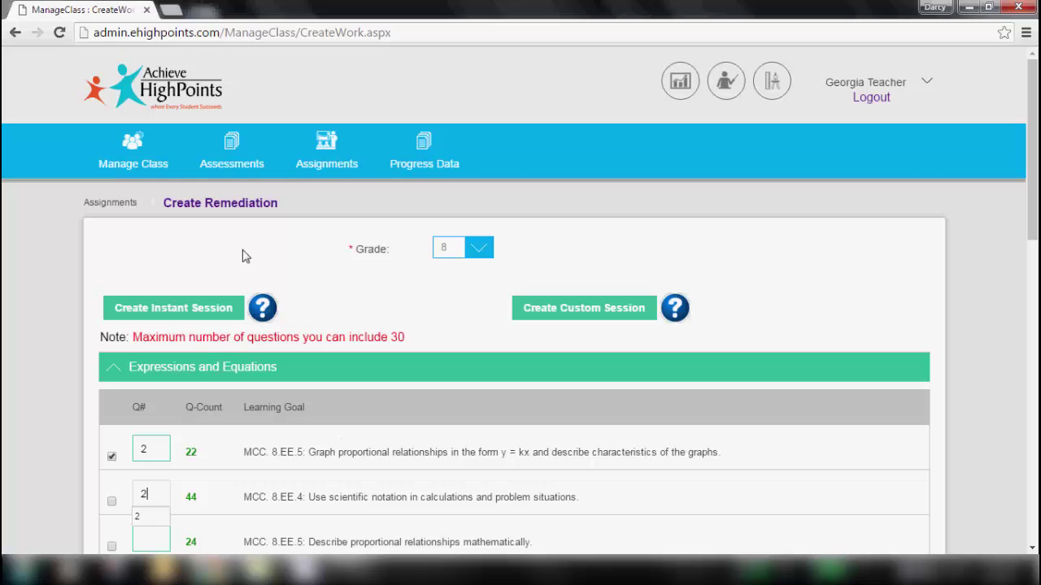
{"action": "left_click", "coordinate": [167, 308]}
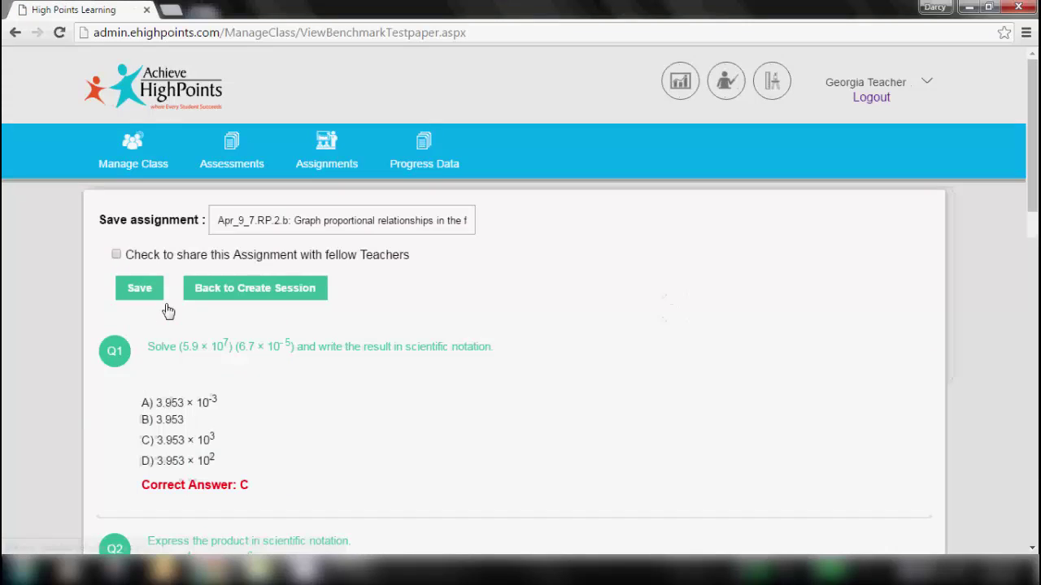
- Rename the assignment to 'Alg II AP test', review the questions, and save
{"action": "left_click_drag", "start_coordinate": [216, 220], "coordinate": [502, 232]}
{"action": "key", "text": "BackSpace"}
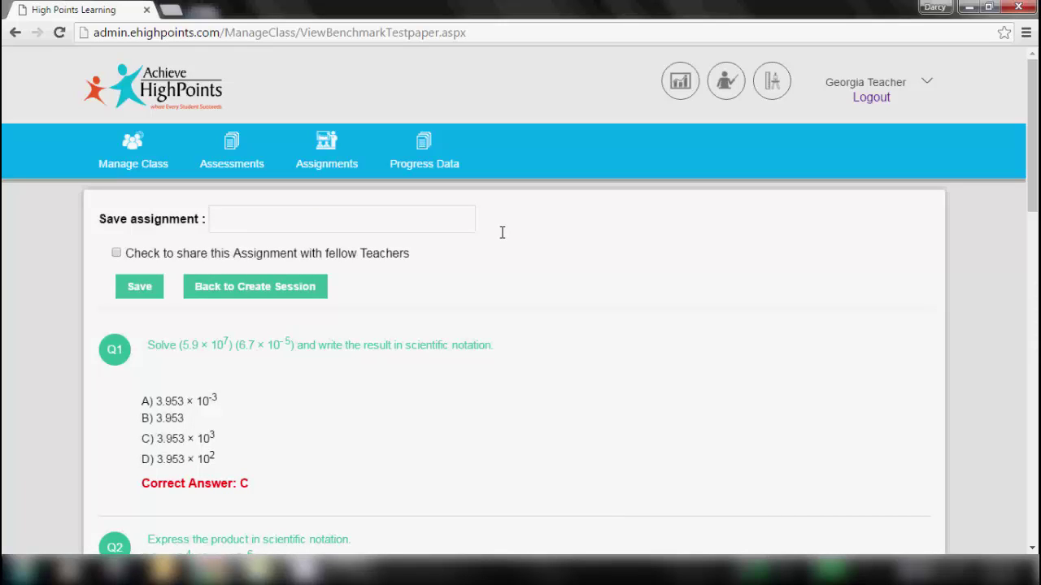
{"action": "type", "text": "Alg "}
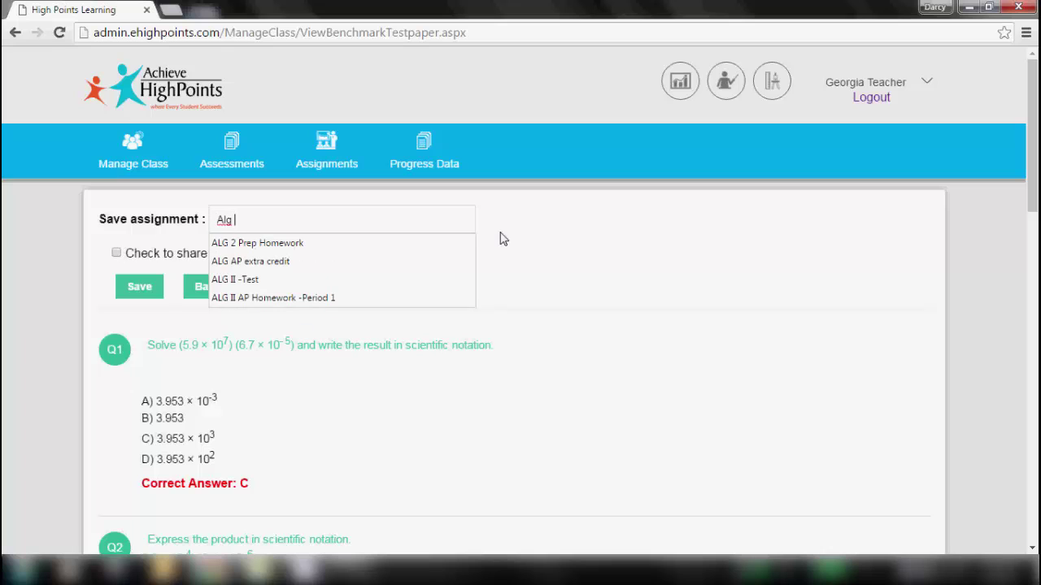
{"action": "type", "text": "II "}
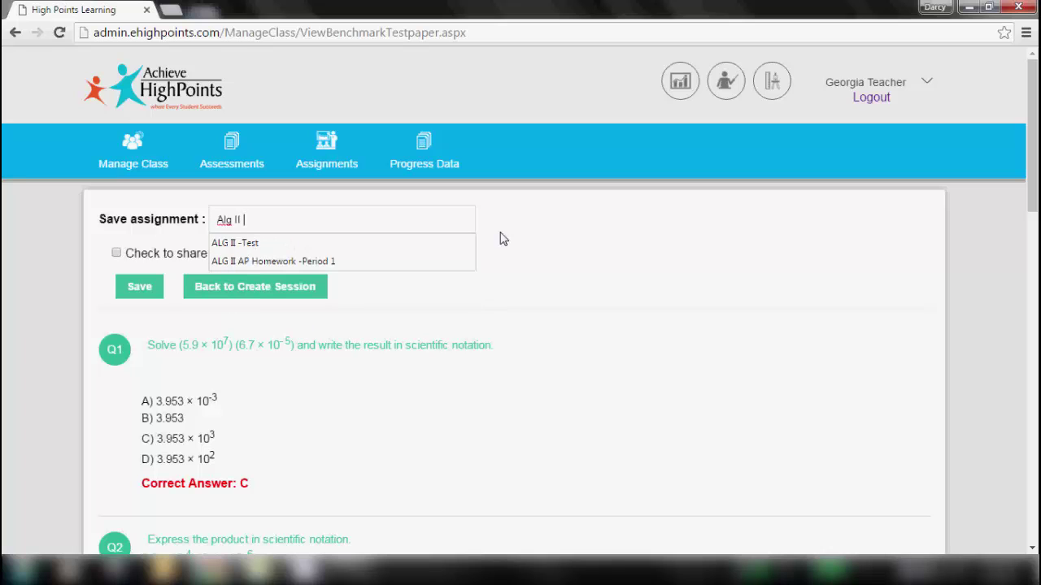
{"action": "type", "text": "AP test"}
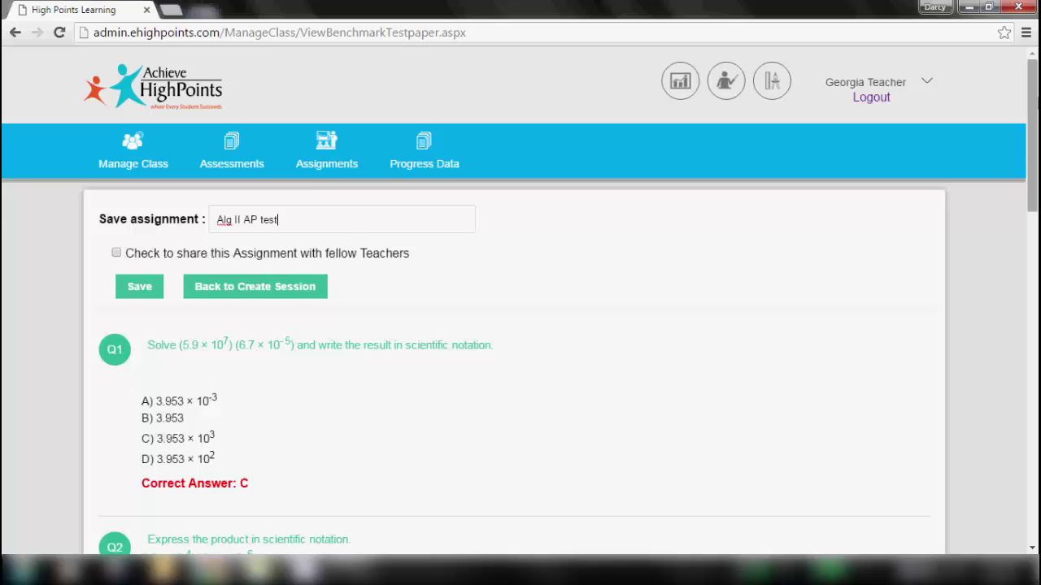
{"action": "scroll", "coordinate": [521, 305], "scroll_direction": "down", "scroll_amount": 3}
{"action": "left_click_drag", "start_coordinate": [1032, 197], "coordinate": [1033, 147]}
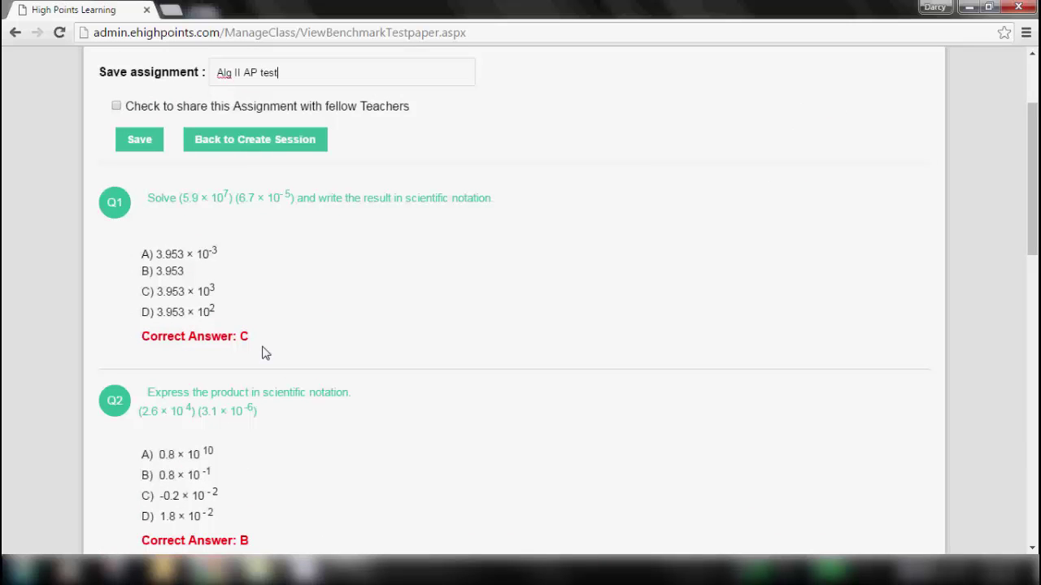
{"action": "left_click", "coordinate": [131, 143]}
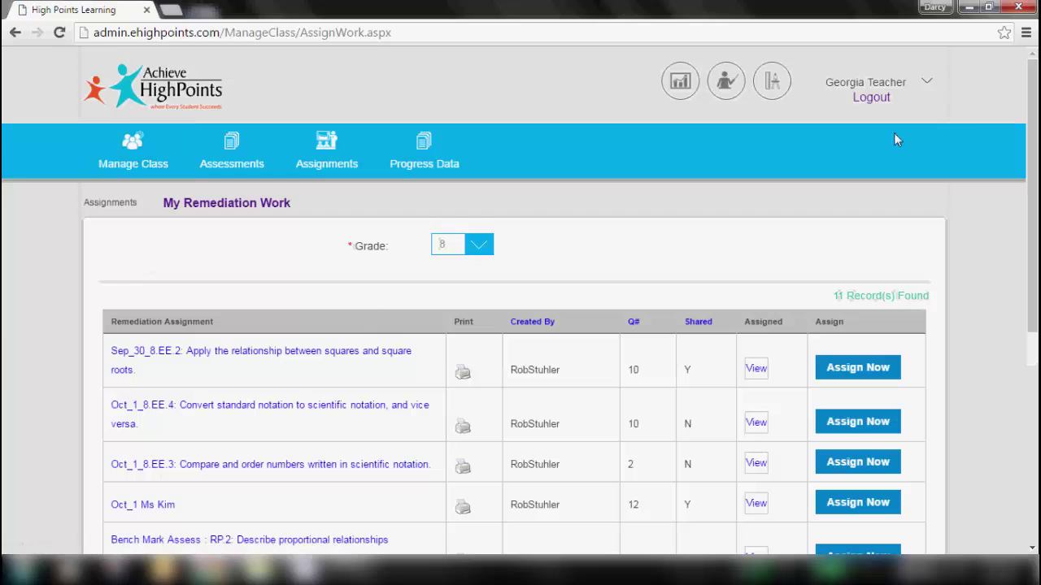
- Load the HighSchool - Algebra Math student list for assigning Alg II AP test
{"action": "left_click_drag", "start_coordinate": [1033, 140], "coordinate": [1032, 351]}
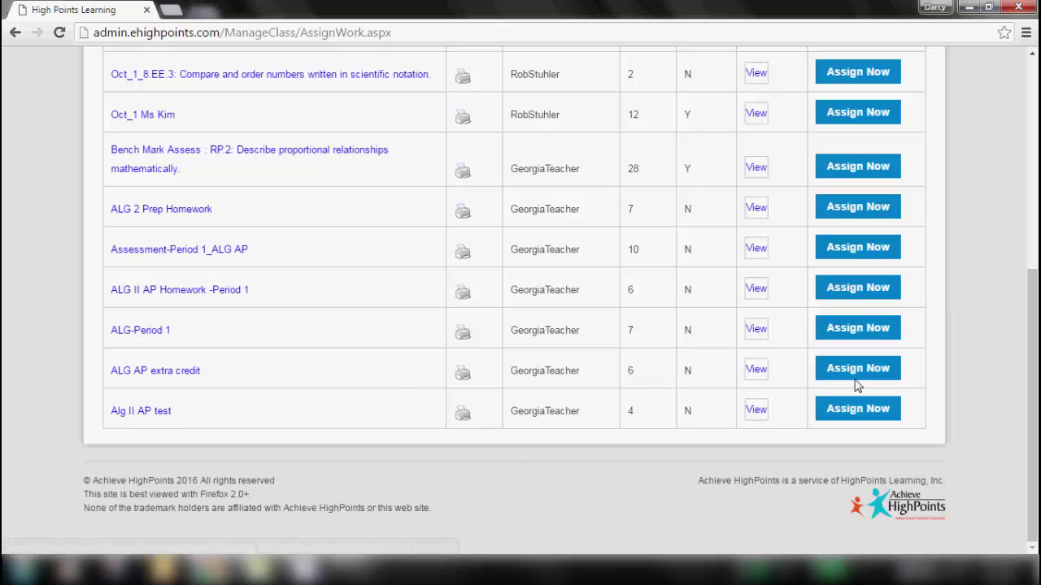
{"action": "left_click", "coordinate": [875, 418]}
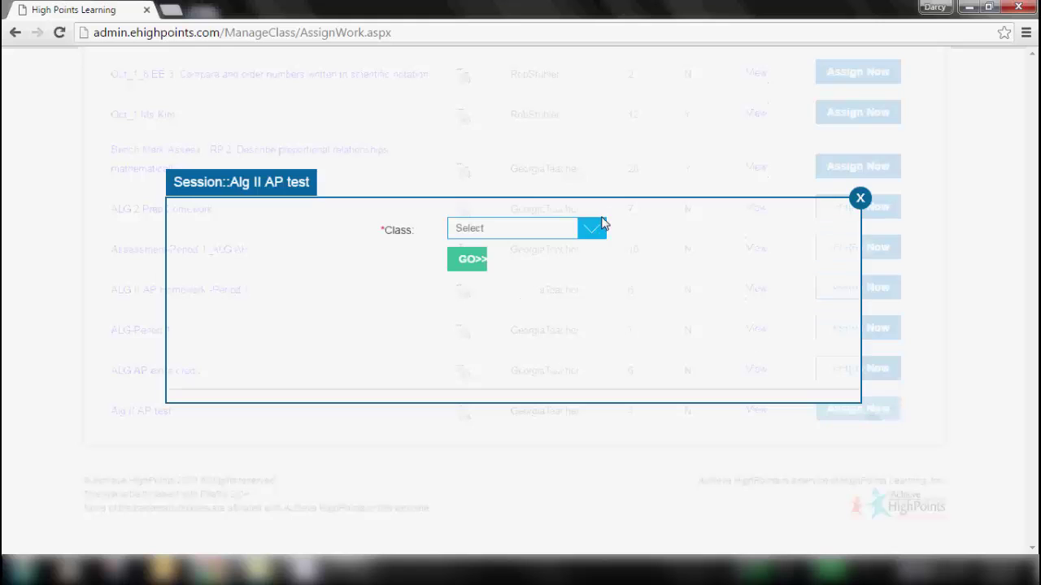
{"action": "left_click", "coordinate": [593, 234]}
{"action": "left_click", "coordinate": [466, 309]}
{"action": "left_click", "coordinate": [466, 262]}
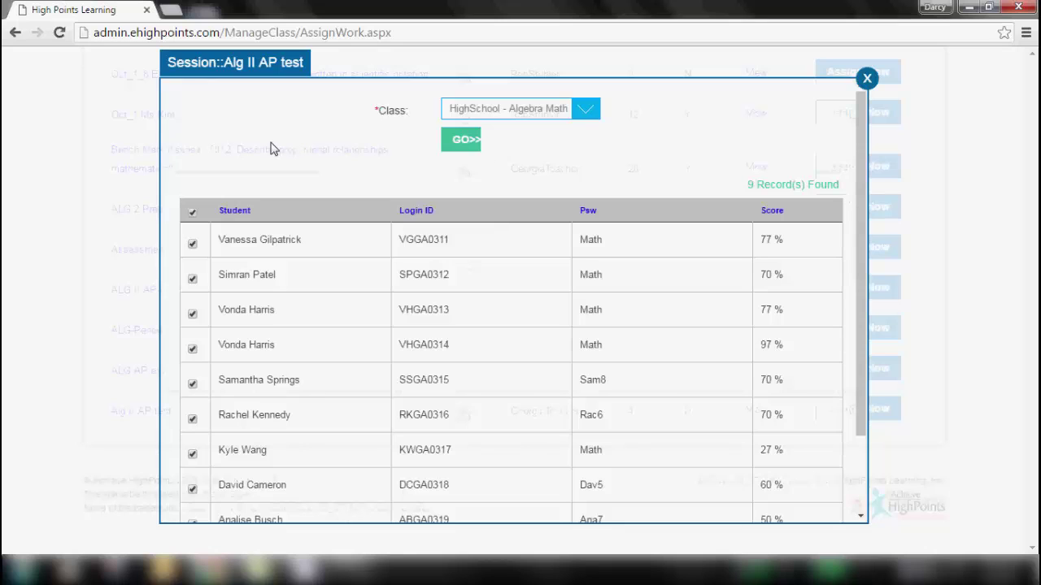
- Uncheck the first three students, assign the session to the other six, and close the dialog
{"action": "left_click", "coordinate": [193, 243]}
{"action": "left_click", "coordinate": [193, 278]}
{"action": "left_click", "coordinate": [192, 314]}
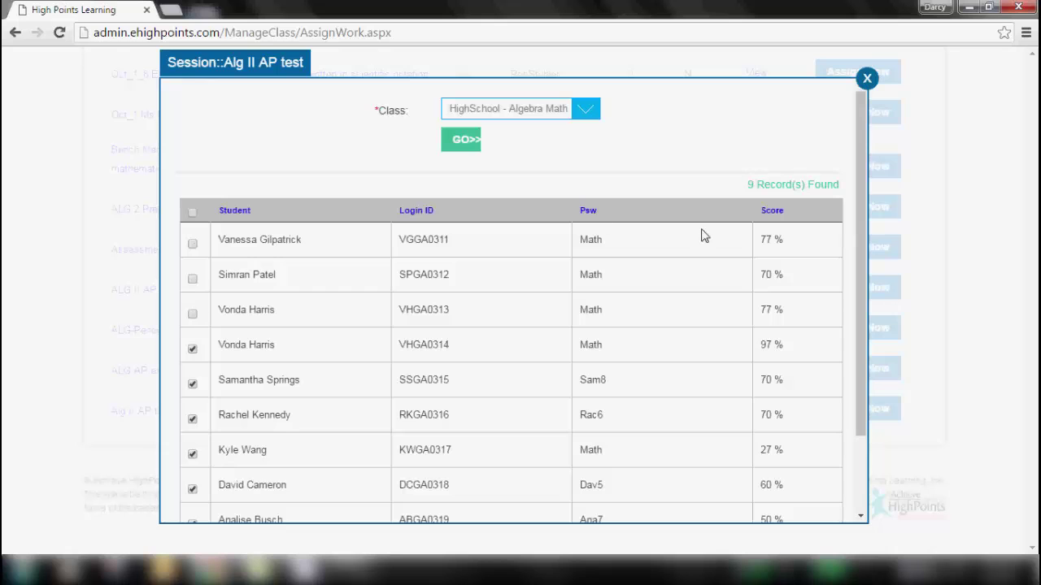
{"action": "scroll", "coordinate": [861, 191], "scroll_direction": "down", "scroll_amount": 3}
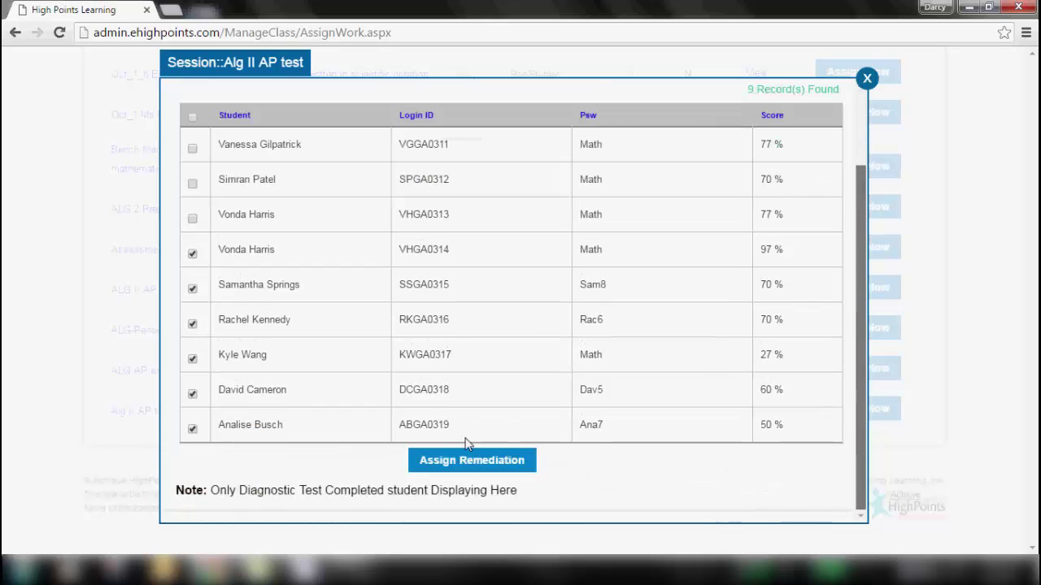
{"action": "left_click", "coordinate": [464, 461]}
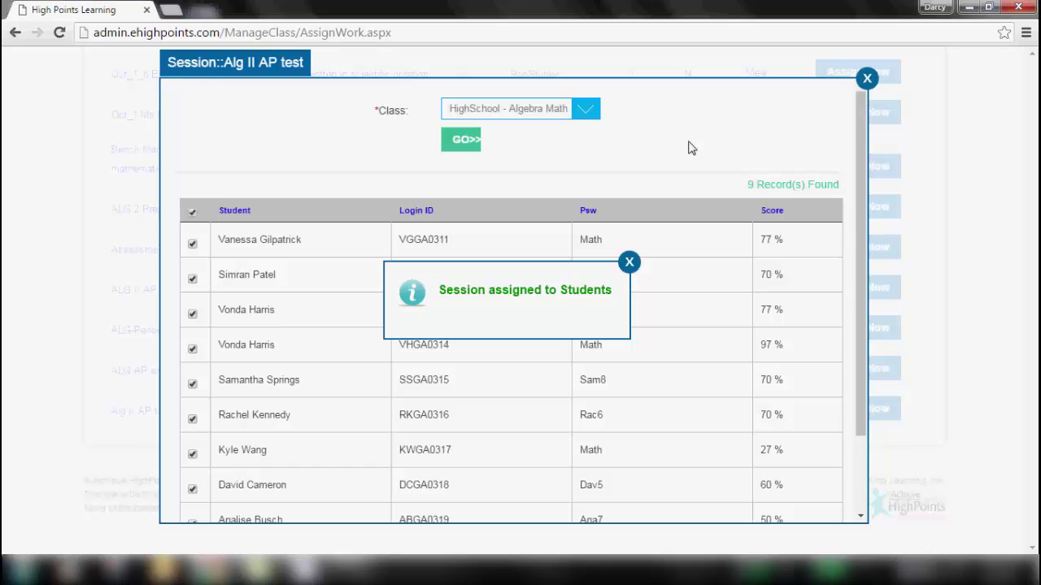
{"action": "left_click", "coordinate": [866, 78]}
{"action": "left_click_drag", "start_coordinate": [1032, 273], "coordinate": [1033, 79]}
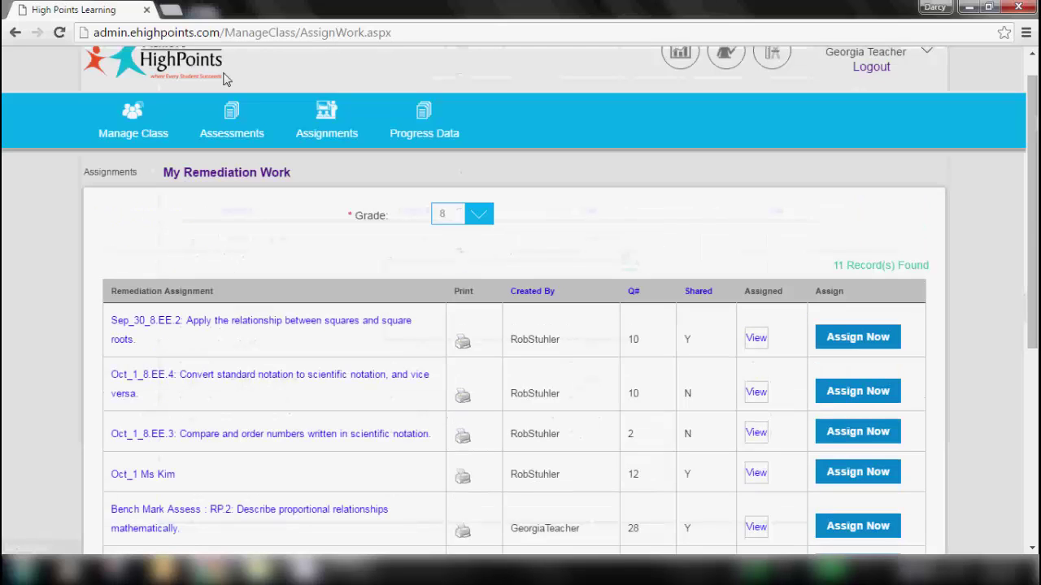
- Start a Grade 2 custom remediation session with 2 questions on the unit-fractions goal
{"action": "left_click", "coordinate": [323, 130]}
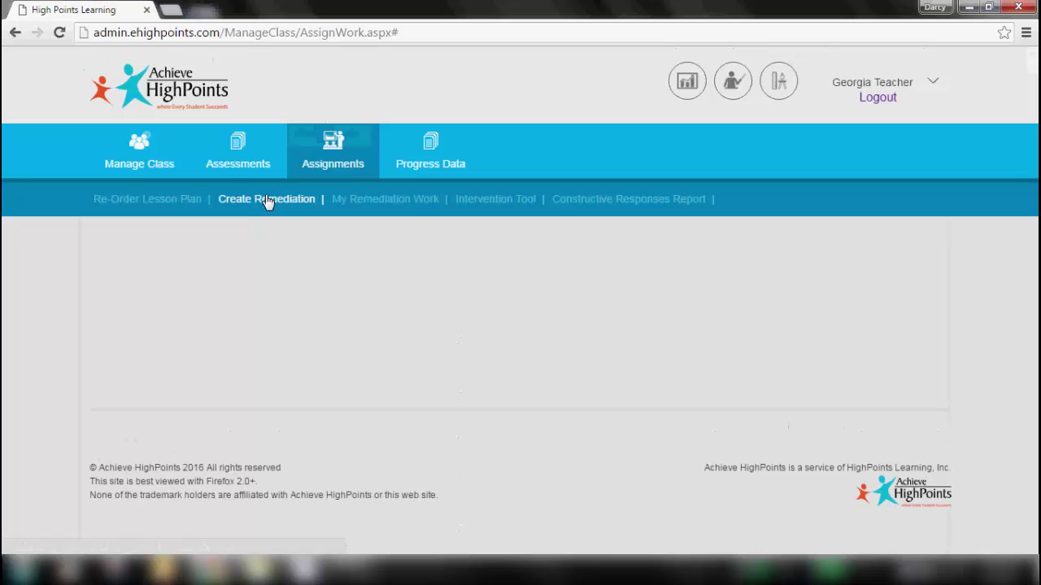
{"action": "left_click", "coordinate": [268, 200]}
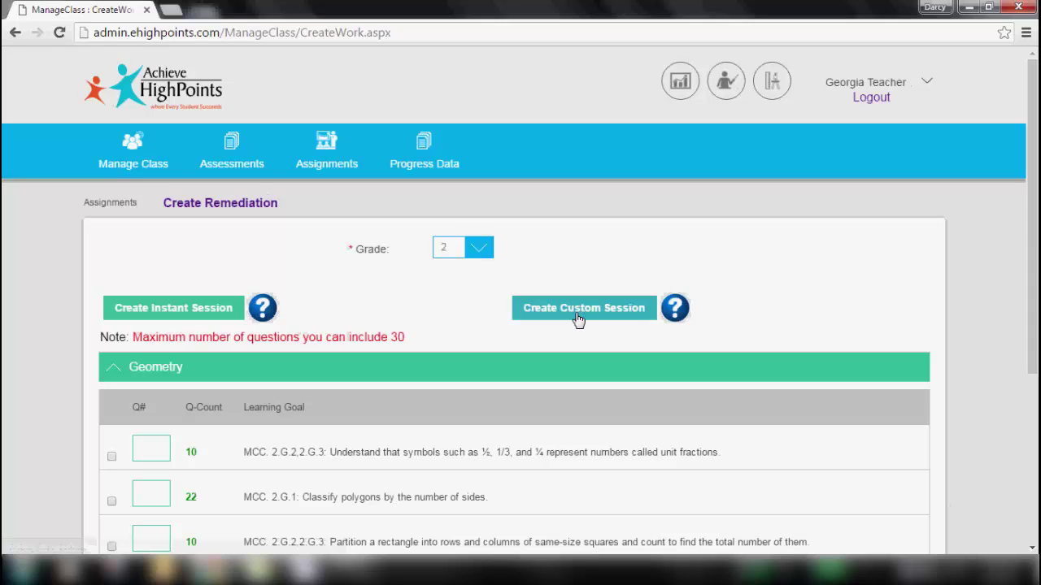
{"action": "left_click", "coordinate": [576, 314]}
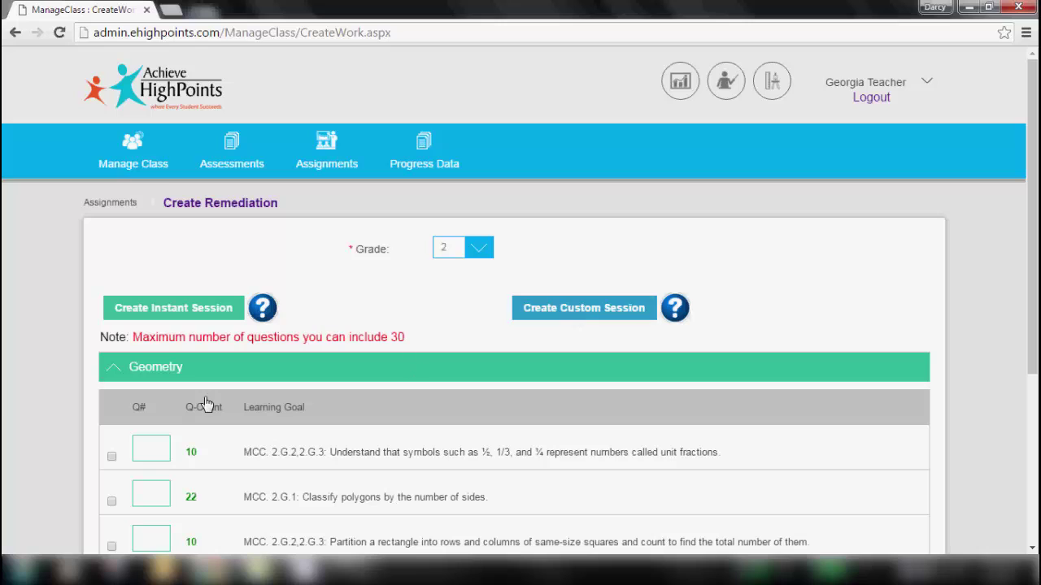
{"action": "left_click", "coordinate": [156, 452]}
{"action": "type", "text": "2"}
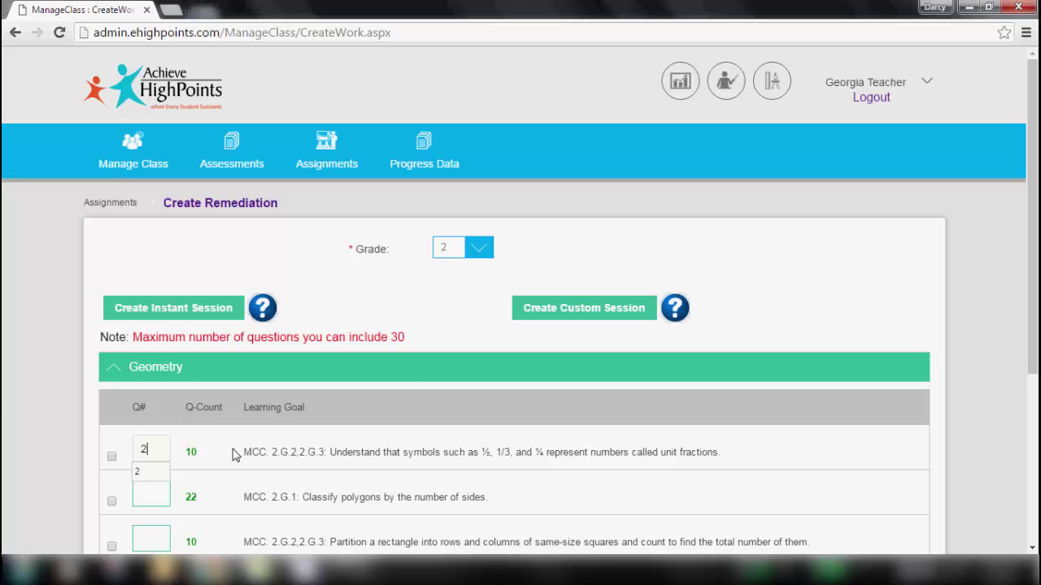
{"action": "left_click", "coordinate": [572, 309]}
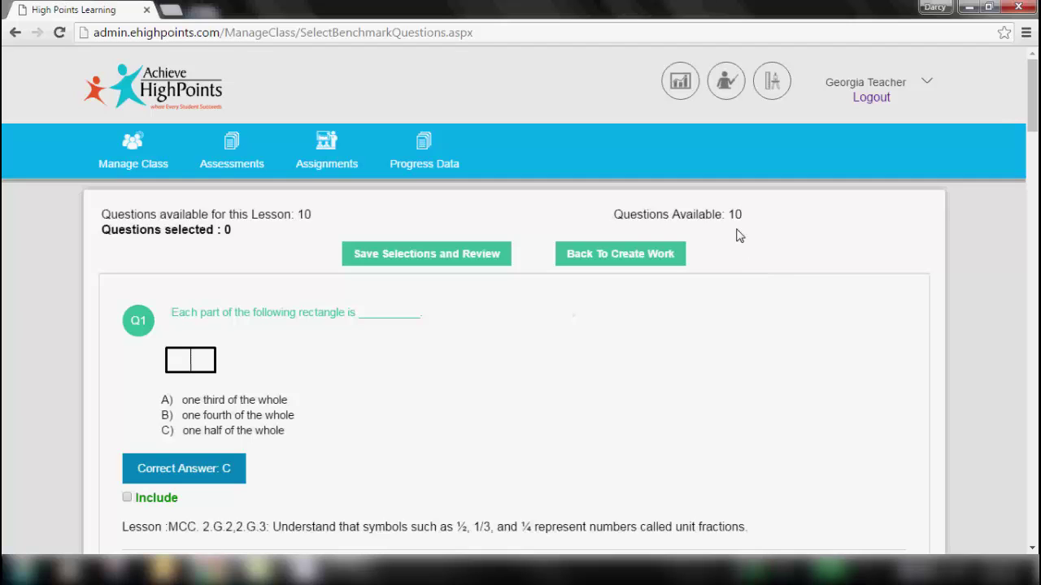
- Include questions Q2 and Q4, then save the selections for review
{"action": "scroll", "coordinate": [1035, 111], "scroll_direction": "down", "scroll_amount": 3}
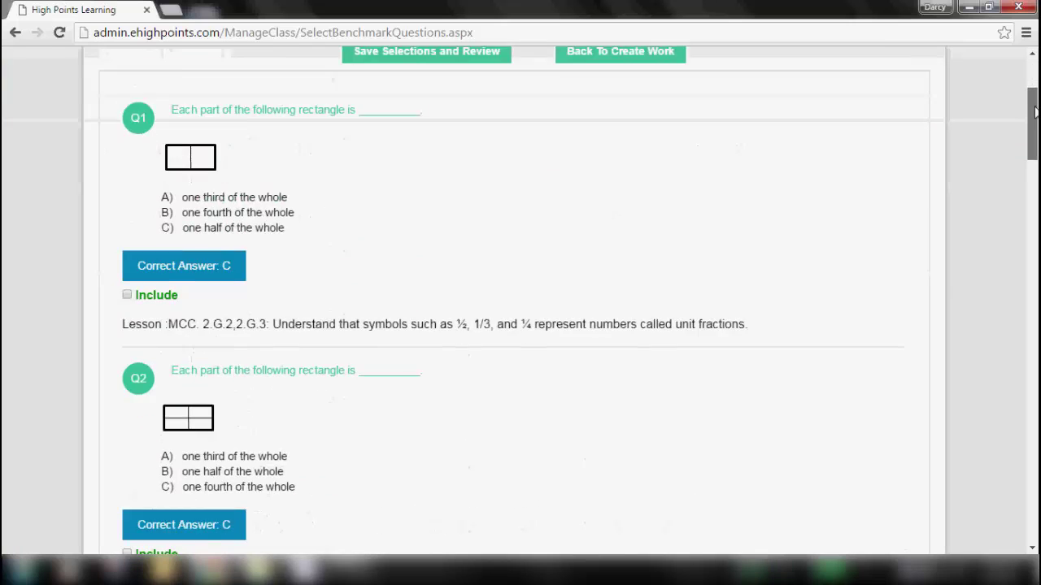
{"action": "scroll", "coordinate": [1035, 111], "scroll_direction": "down", "scroll_amount": 4}
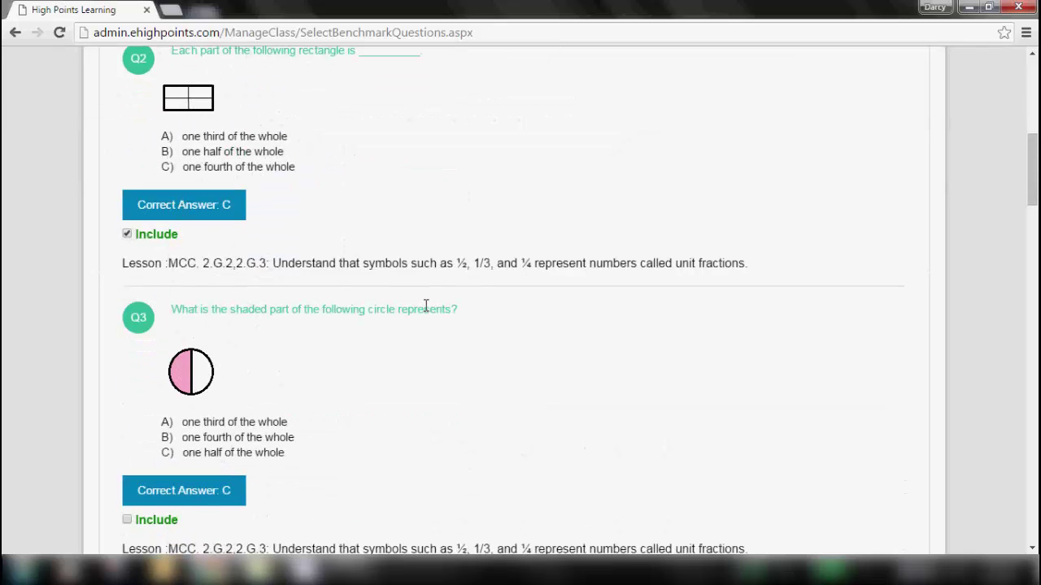
{"action": "left_click_drag", "start_coordinate": [1035, 157], "coordinate": [1035, 217]}
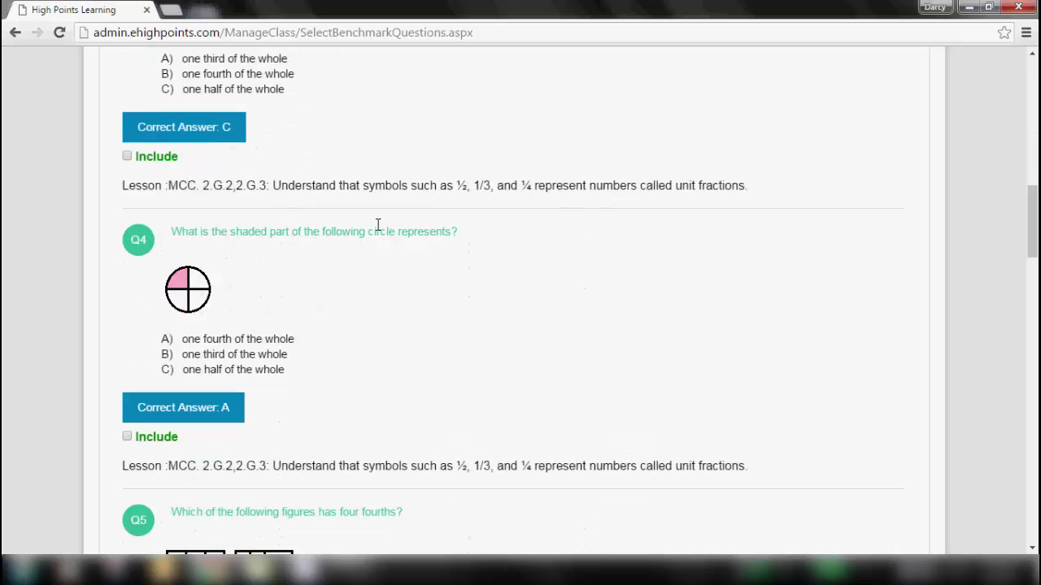
{"action": "left_click", "coordinate": [127, 438]}
{"action": "left_click_drag", "start_coordinate": [1035, 223], "coordinate": [1035, 66]}
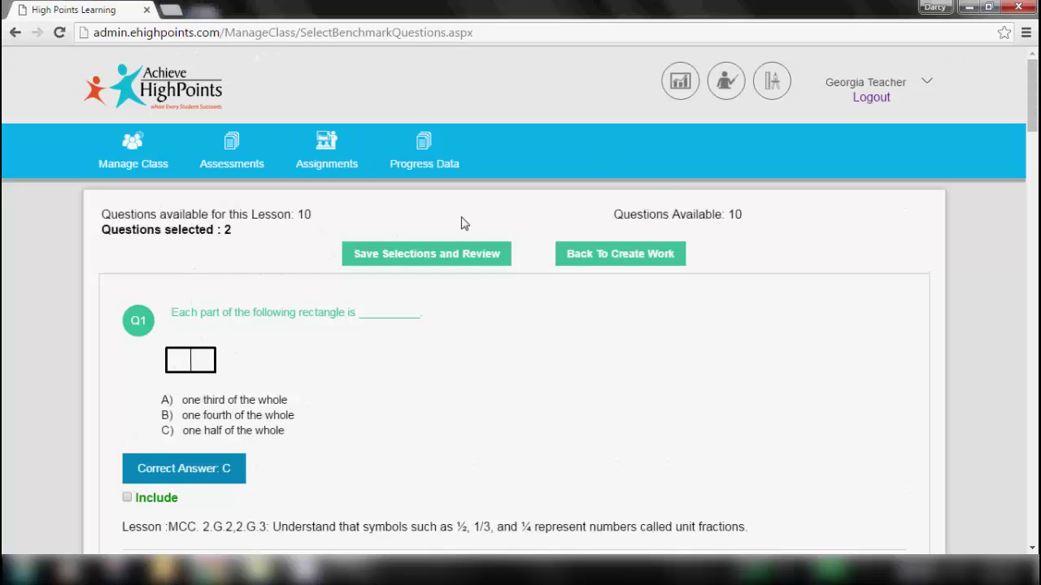
{"action": "left_click", "coordinate": [415, 254]}
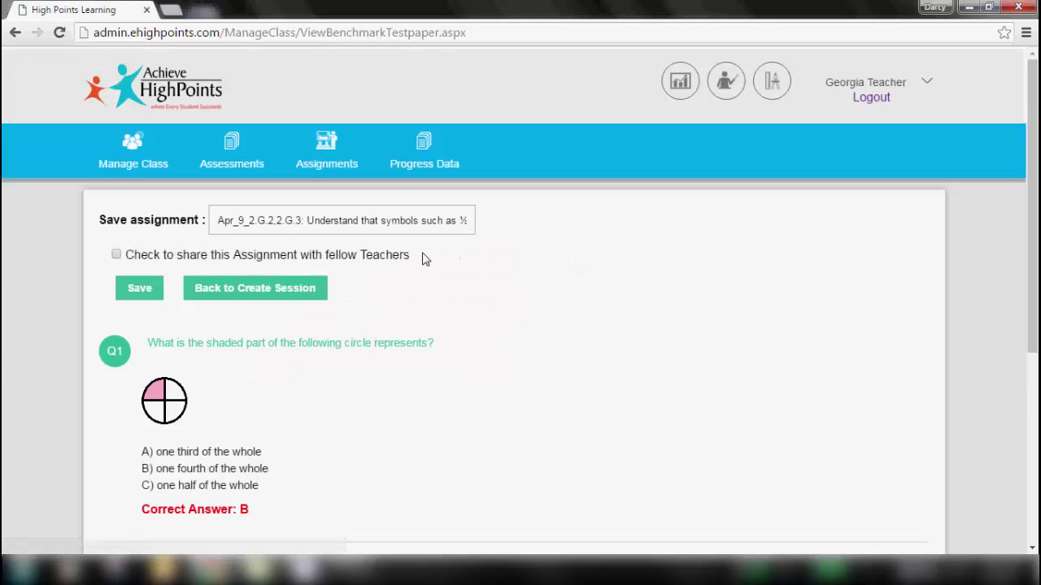
- Rename the assignment to 'Test 1 - Period 2' and save it
{"action": "left_click", "coordinate": [216, 220]}
{"action": "left_click_drag", "start_coordinate": [329, 216], "coordinate": [500, 225]}
{"action": "key", "text": "BackSpace"}
{"action": "type", "text": "Test 1 - Period 2"}
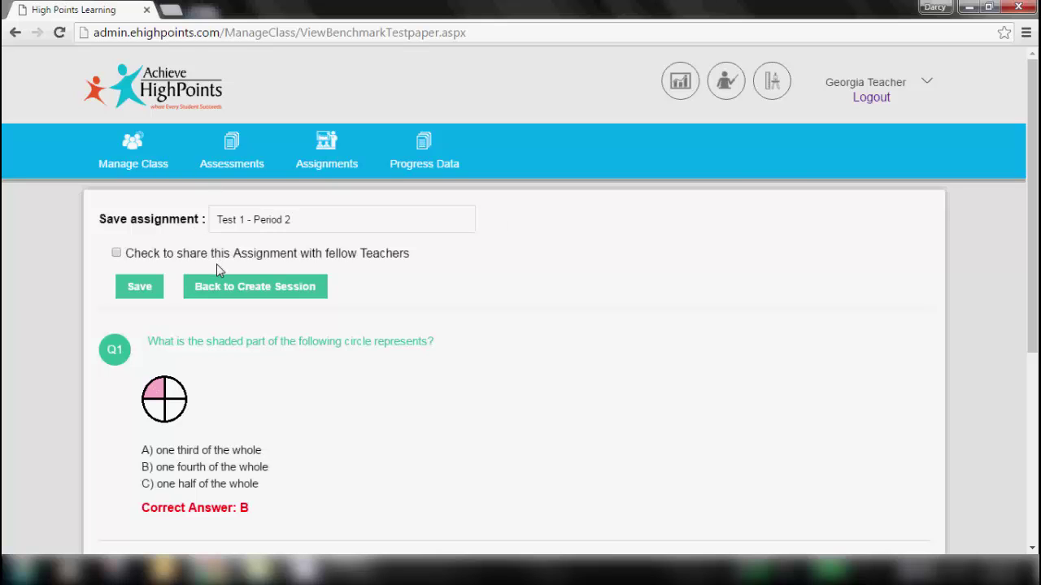
{"action": "left_click_drag", "start_coordinate": [1035, 175], "coordinate": [1035, 337]}
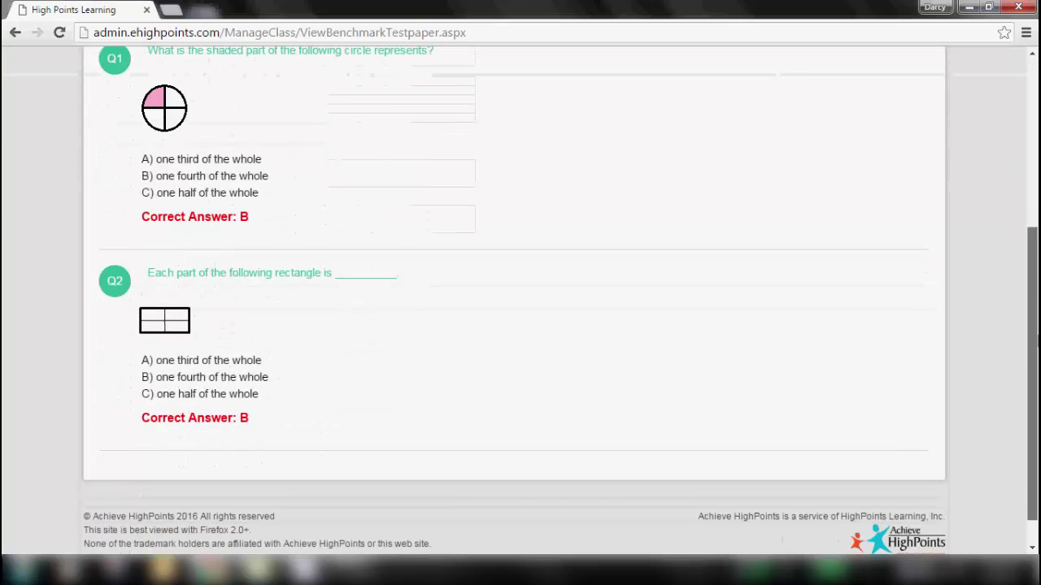
{"action": "scroll", "coordinate": [441, 181], "scroll_direction": "up", "scroll_amount": 5}
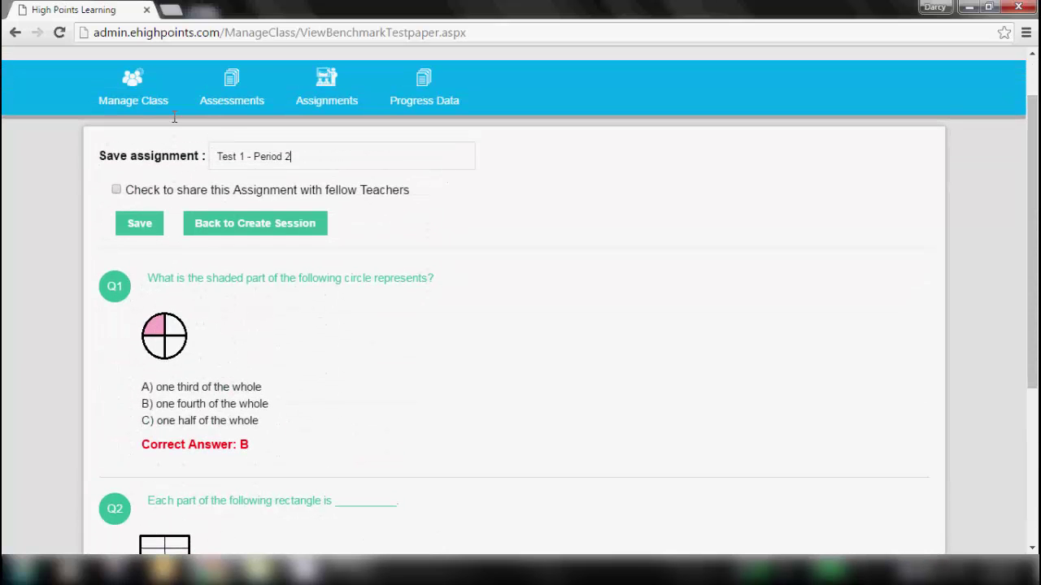
{"action": "left_click", "coordinate": [136, 228]}
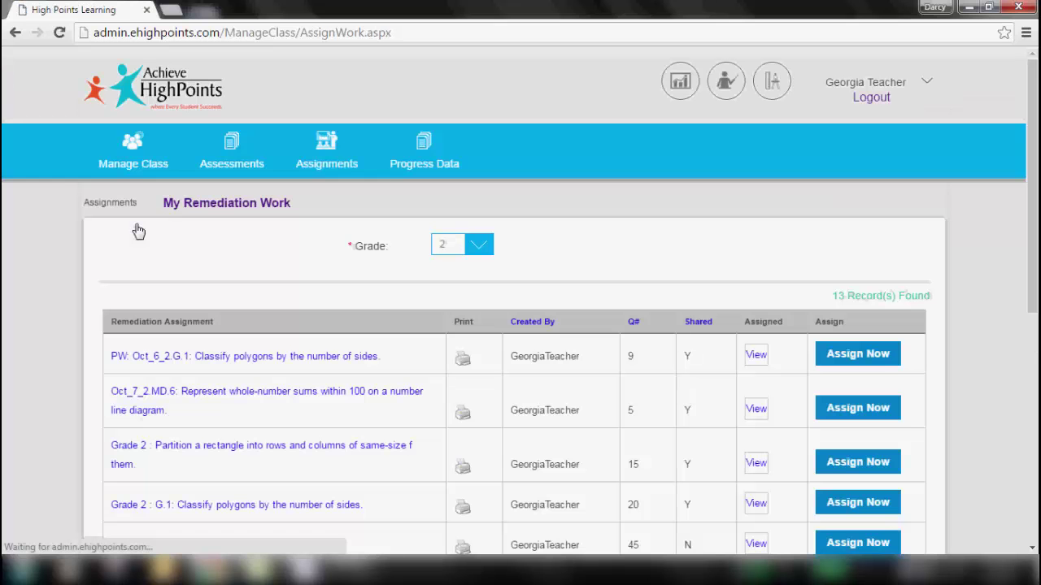
- Assign 'Test 1 - Period 2' to all nine HighSchool - Algebra Math students
{"action": "scroll", "coordinate": [929, 331], "scroll_direction": "down", "scroll_amount": 5}
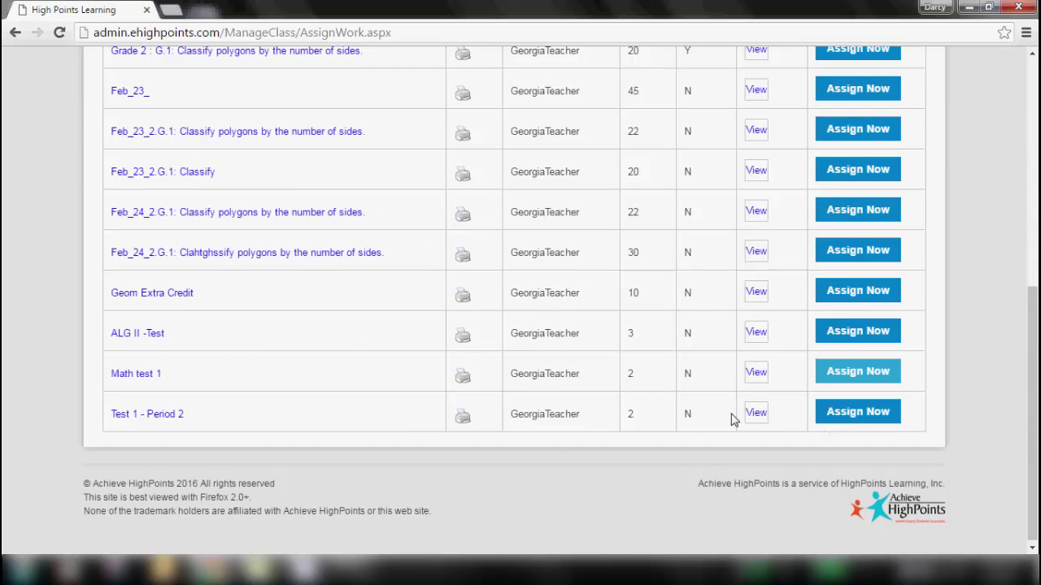
{"action": "left_click", "coordinate": [863, 416]}
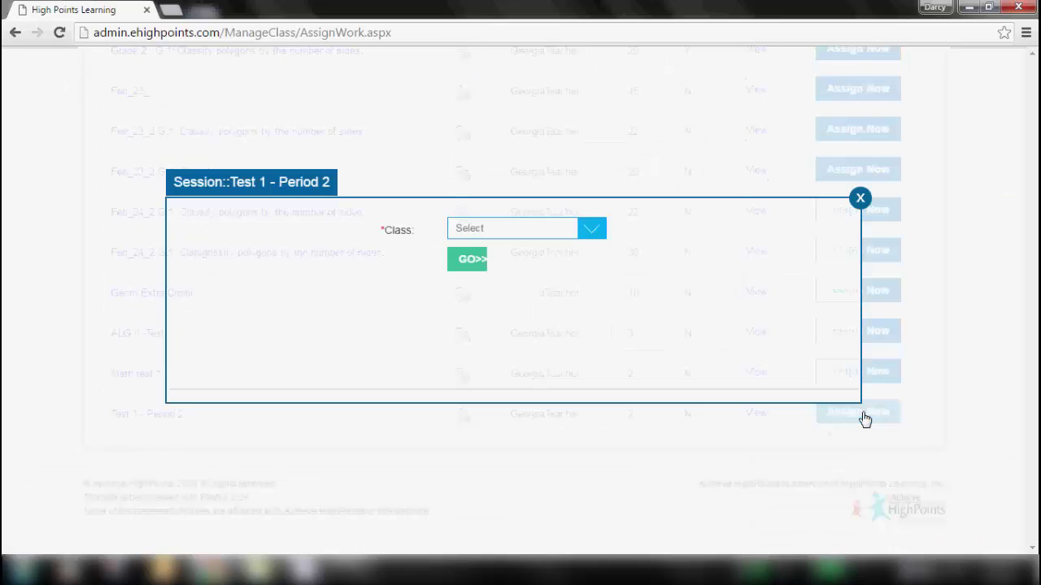
{"action": "left_click", "coordinate": [603, 230]}
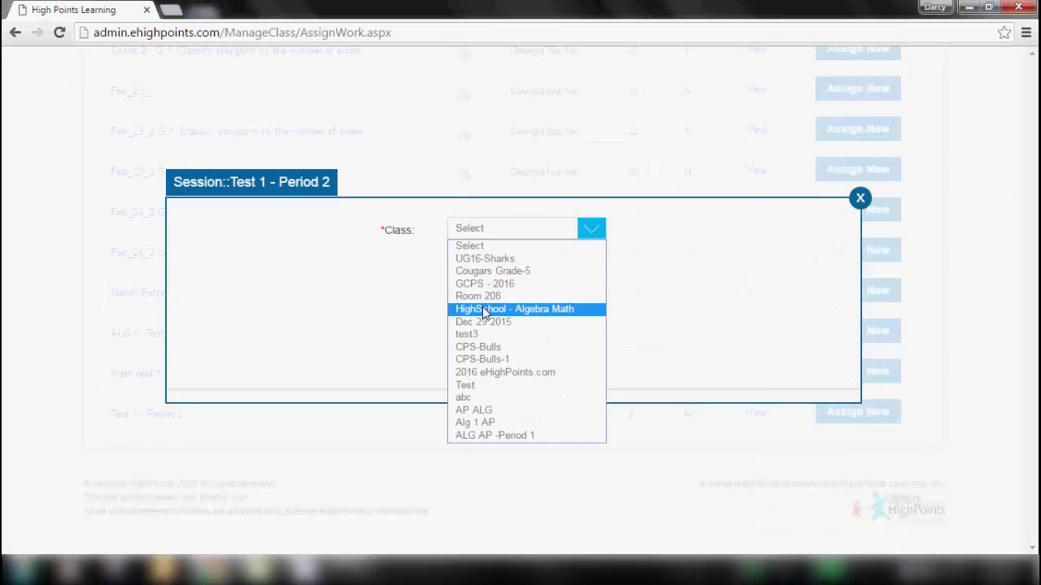
{"action": "left_click", "coordinate": [483, 310]}
{"action": "left_click", "coordinate": [471, 265]}
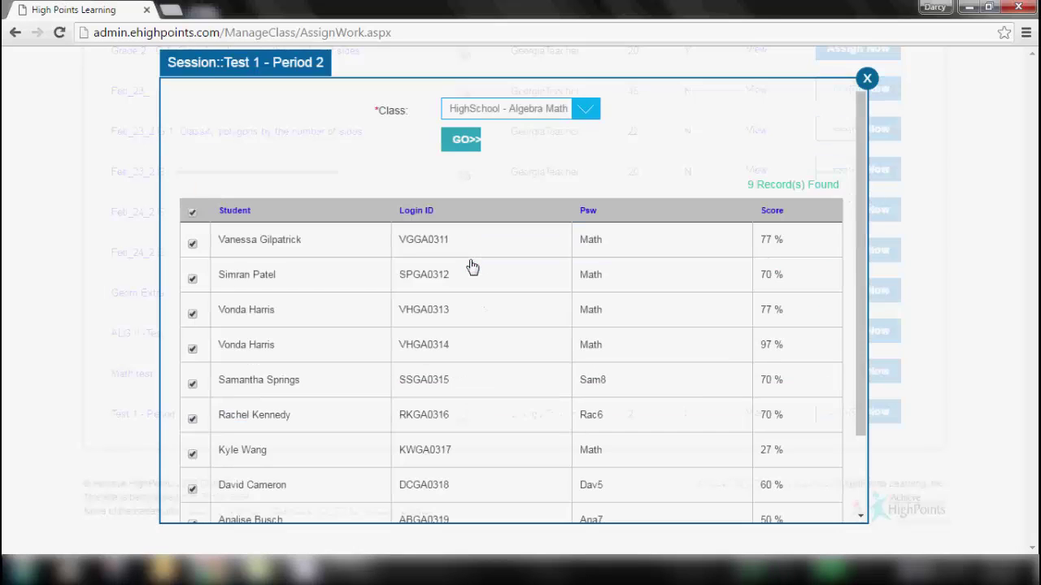
{"action": "left_click_drag", "start_coordinate": [862, 186], "coordinate": [864, 369]}
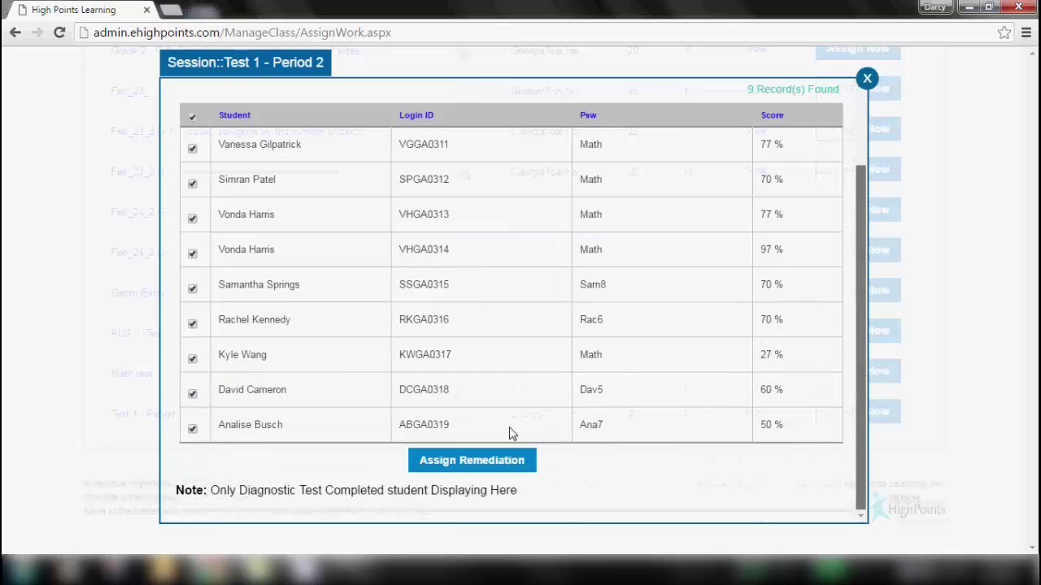
{"action": "left_click", "coordinate": [468, 461]}
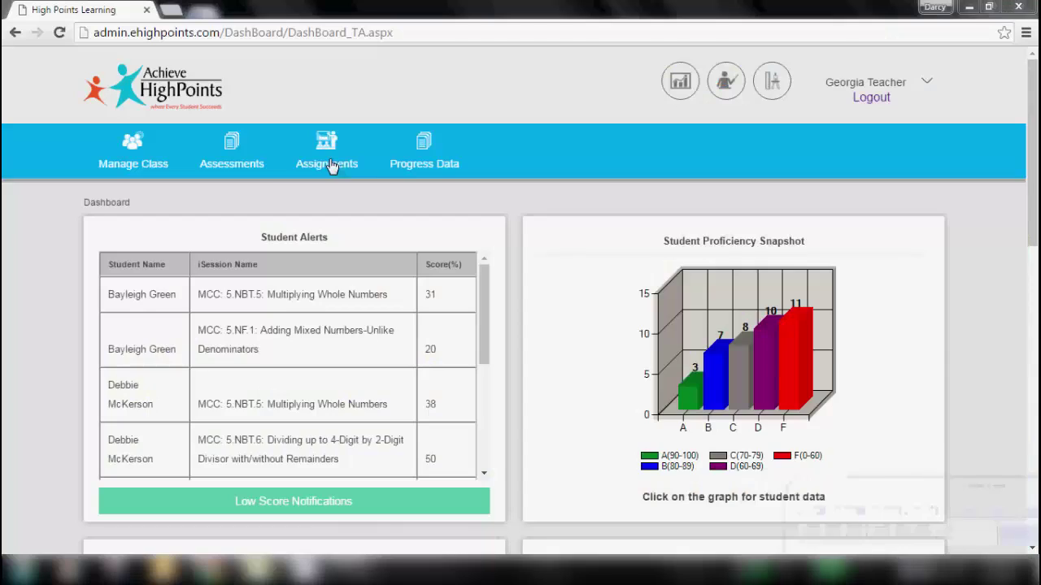
- In My Remediation Work, view the first session's assigned students, then close that list
{"action": "left_click", "coordinate": [331, 166]}
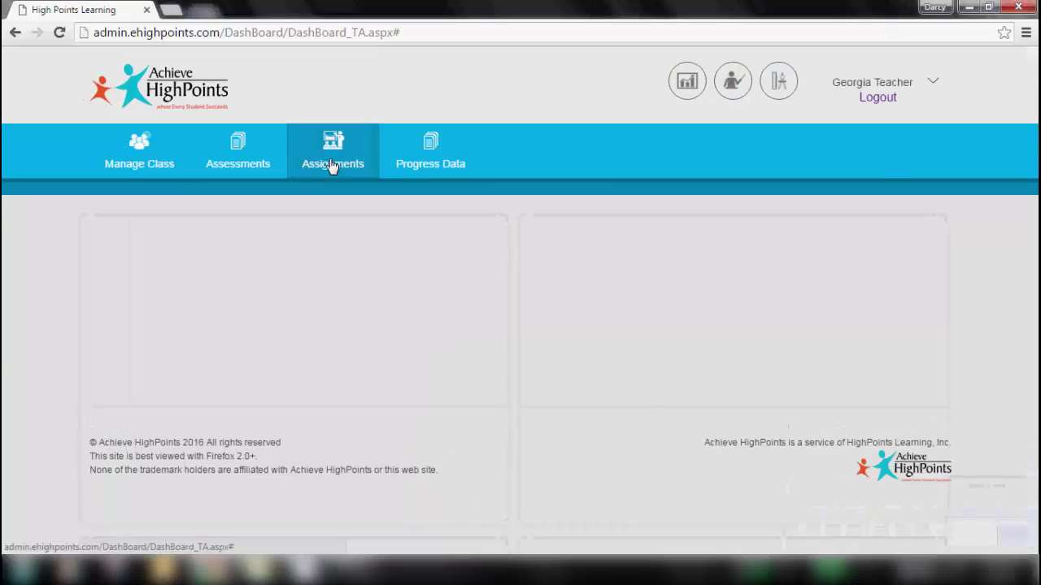
{"action": "left_click", "coordinate": [387, 202]}
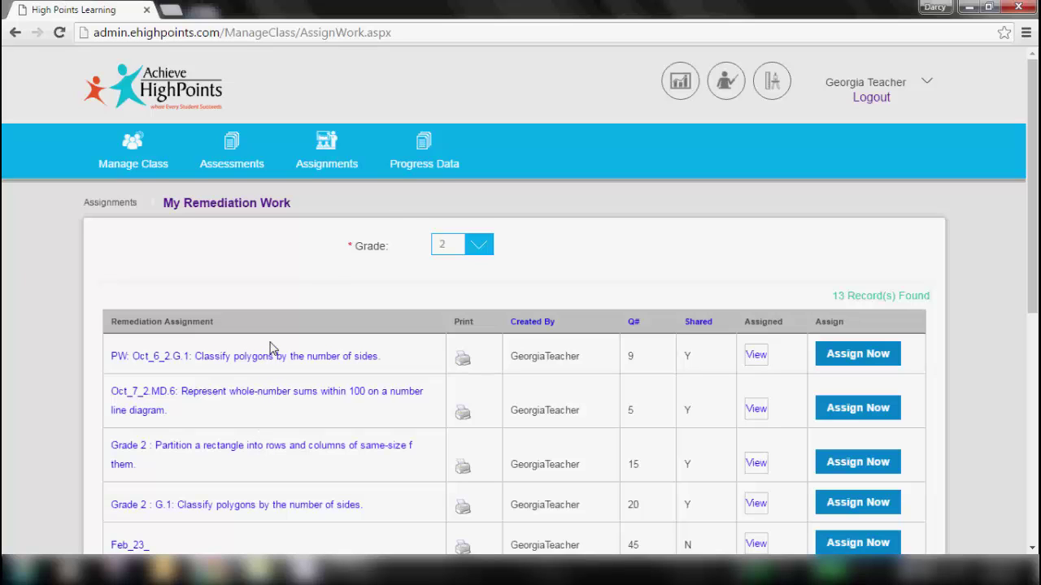
{"action": "scroll", "coordinate": [525, 166], "scroll_direction": "down", "scroll_amount": 3}
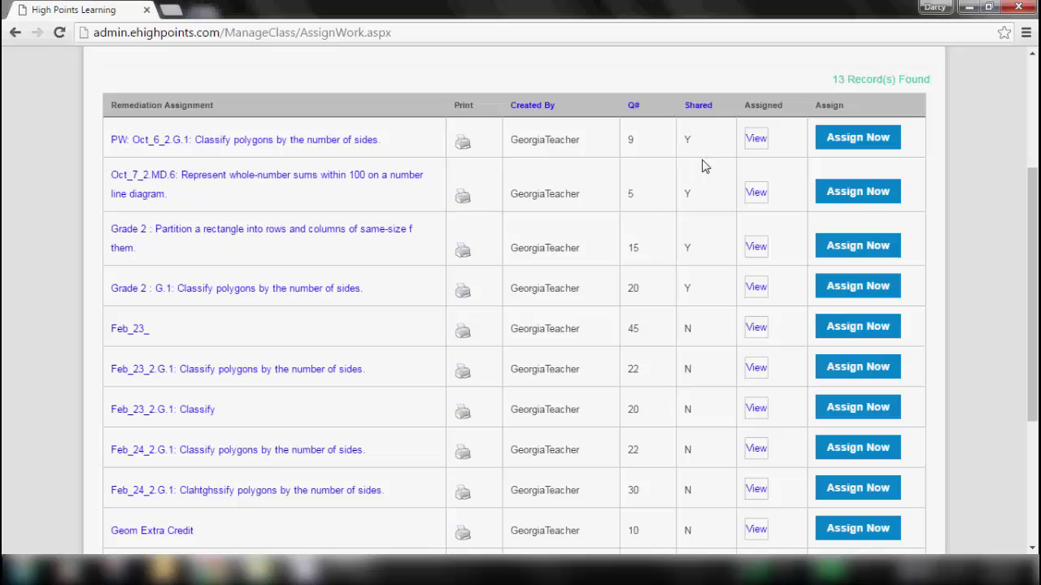
{"action": "left_click", "coordinate": [755, 142]}
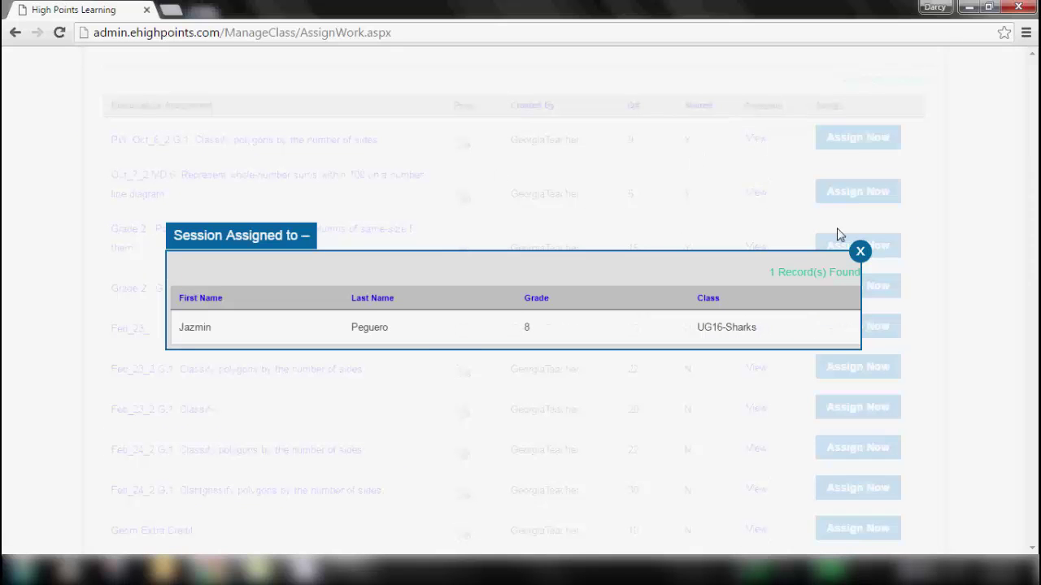
{"action": "left_click", "coordinate": [858, 250]}
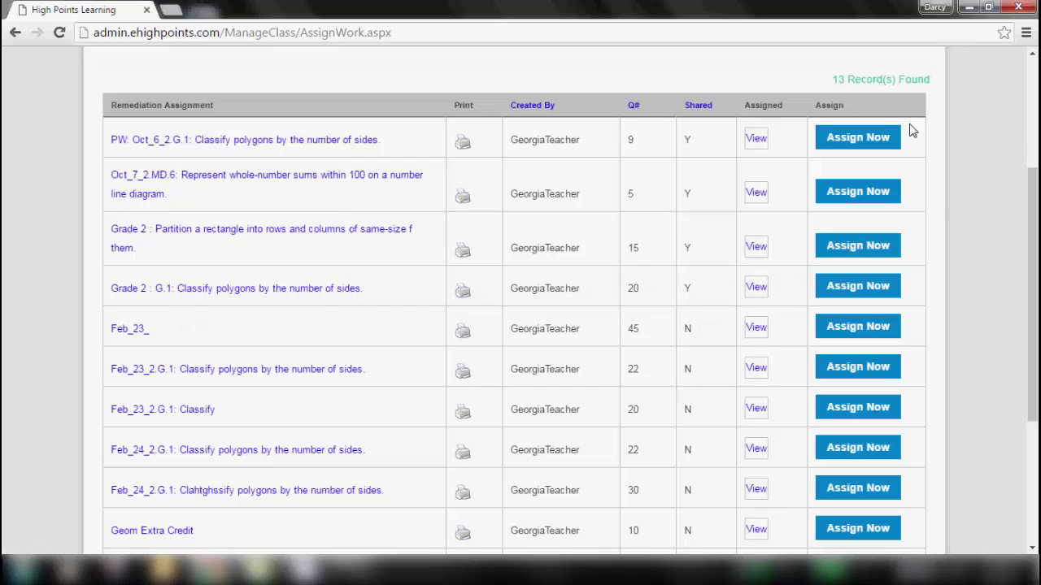
{"action": "left_click_drag", "start_coordinate": [1032, 226], "coordinate": [1036, 327]}
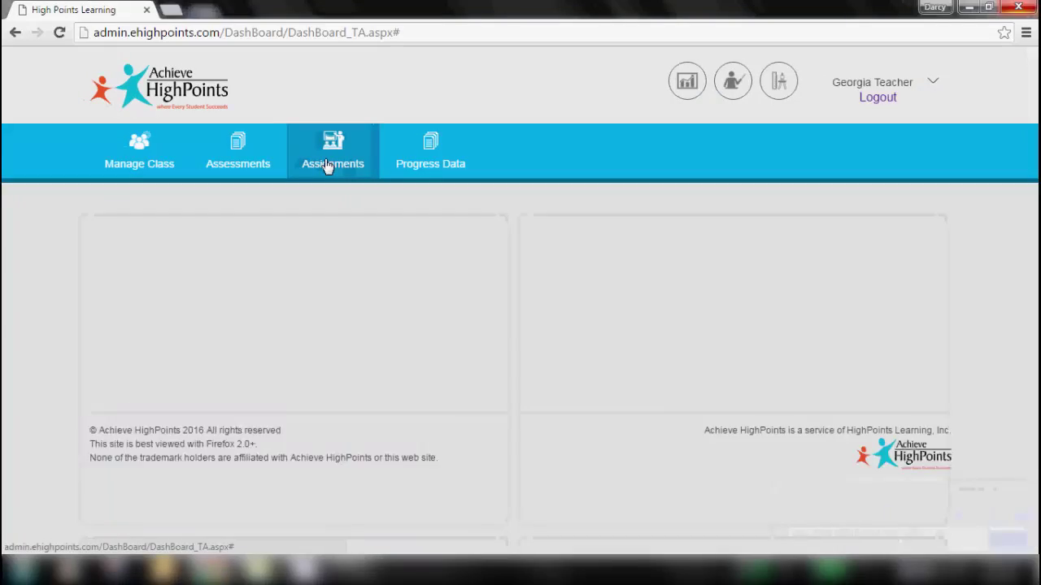
- Load HighSchool - Algebra Math in the Intervention Tool and pick MCC A-REI.3 for the first student
{"action": "mouse_move", "coordinate": [328, 167]}
{"action": "left_click", "coordinate": [508, 200]}
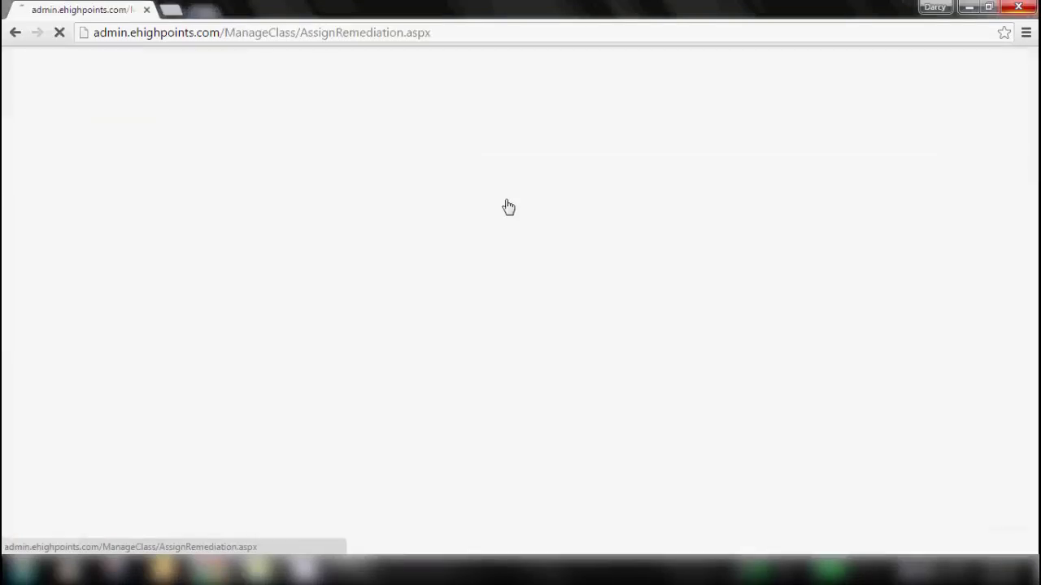
{"action": "left_click", "coordinate": [507, 247]}
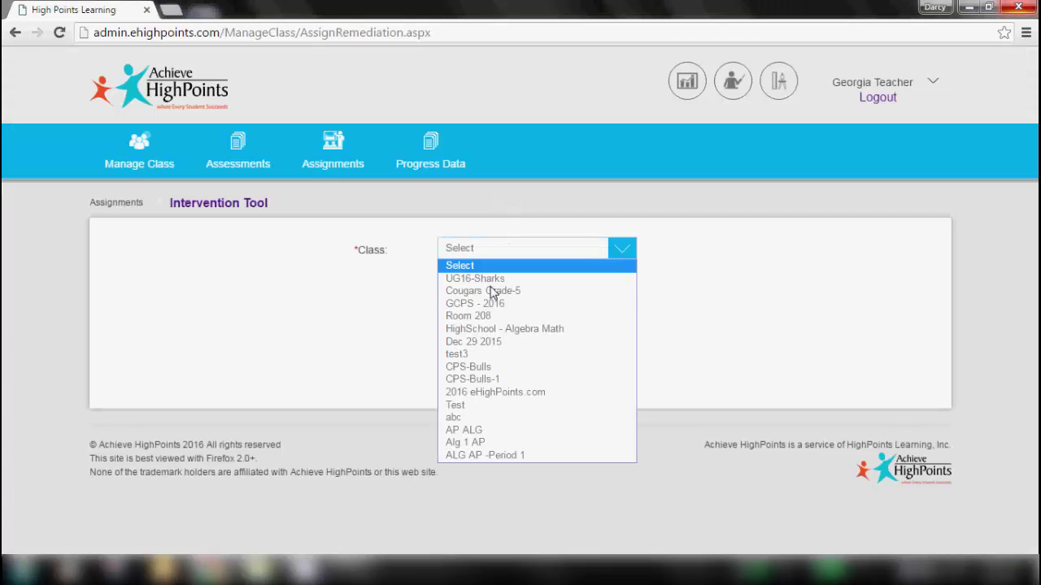
{"action": "left_click", "coordinate": [484, 329]}
{"action": "left_click", "coordinate": [461, 287]}
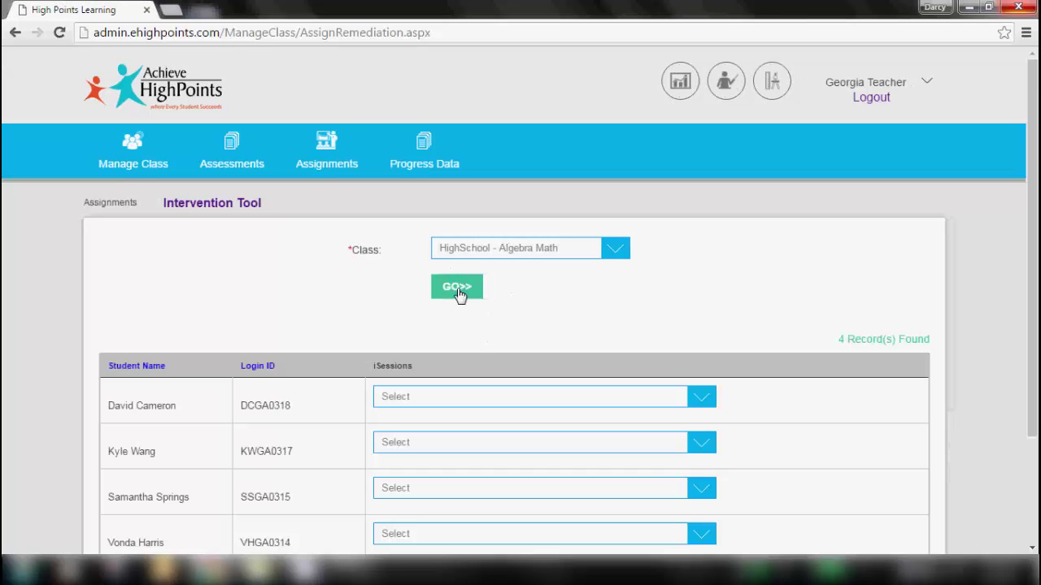
{"action": "scroll", "coordinate": [470, 291], "scroll_direction": "down", "scroll_amount": 3}
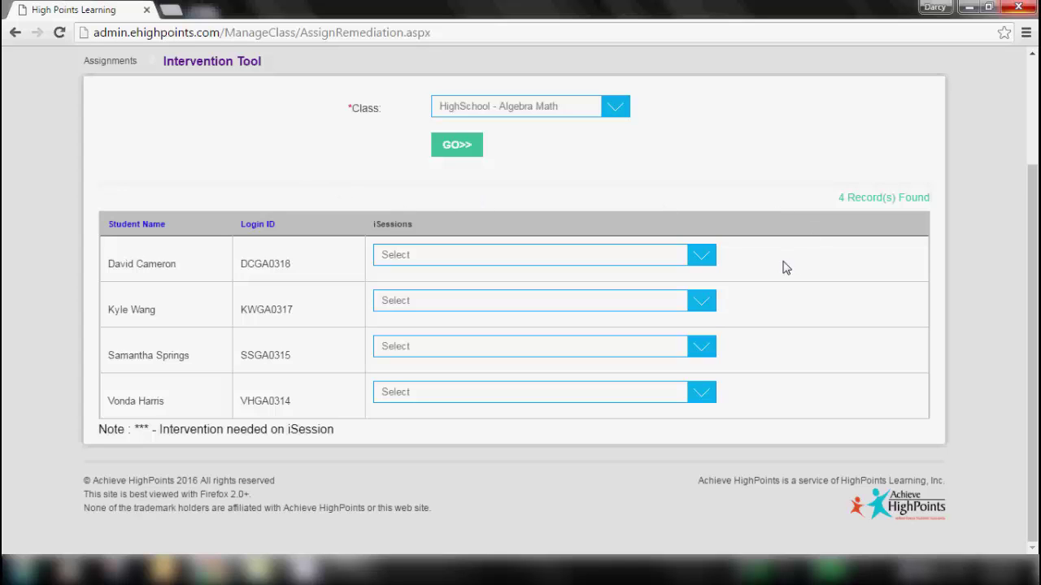
{"action": "left_click", "coordinate": [705, 255]}
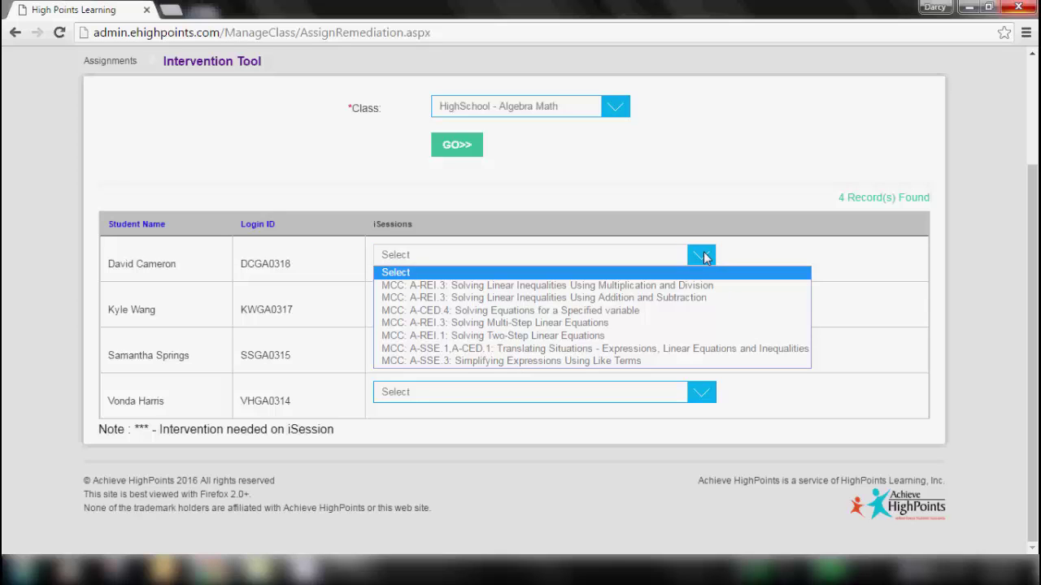
{"action": "left_click", "coordinate": [456, 286]}
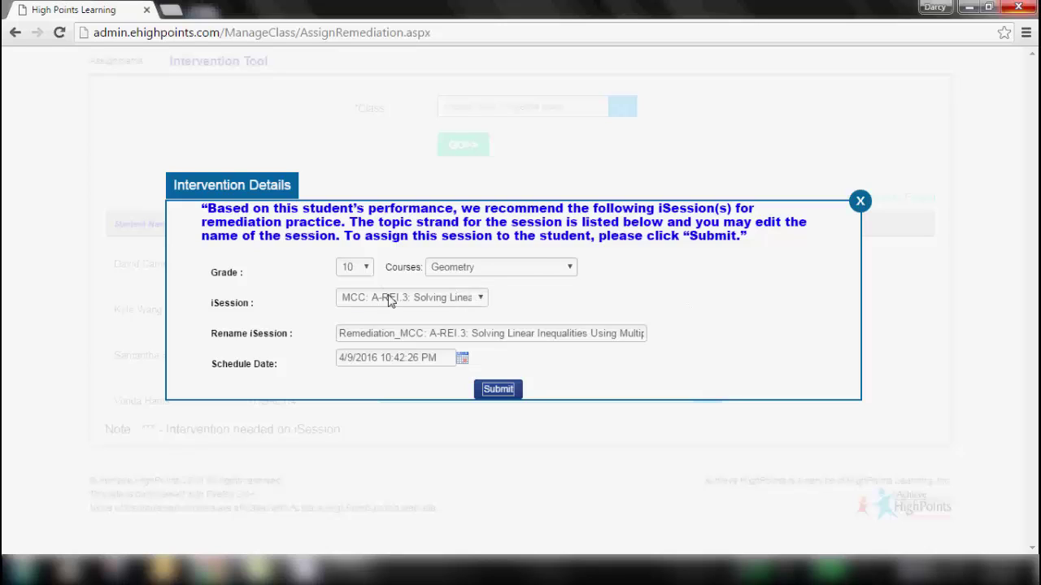
- Rename the A-REI.3 session to 'MCC_Extra credit', schedule it for 04/14/2016, and submit
{"action": "left_click_drag", "start_coordinate": [342, 334], "coordinate": [734, 349]}
{"action": "key", "text": "BackSpace"}
{"action": "type", "text": "MCC_Extra credit"}
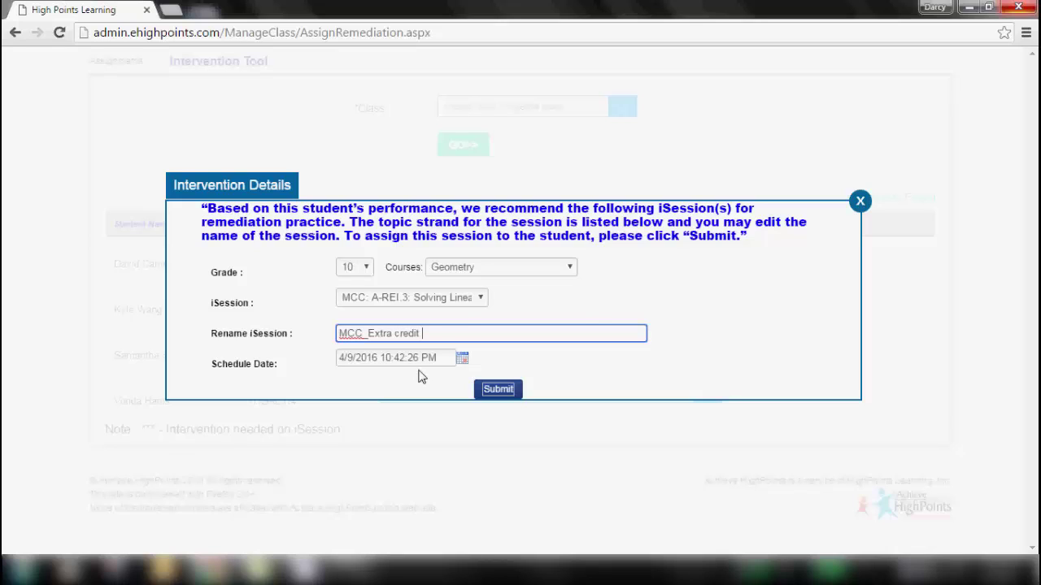
{"action": "left_click", "coordinate": [461, 360]}
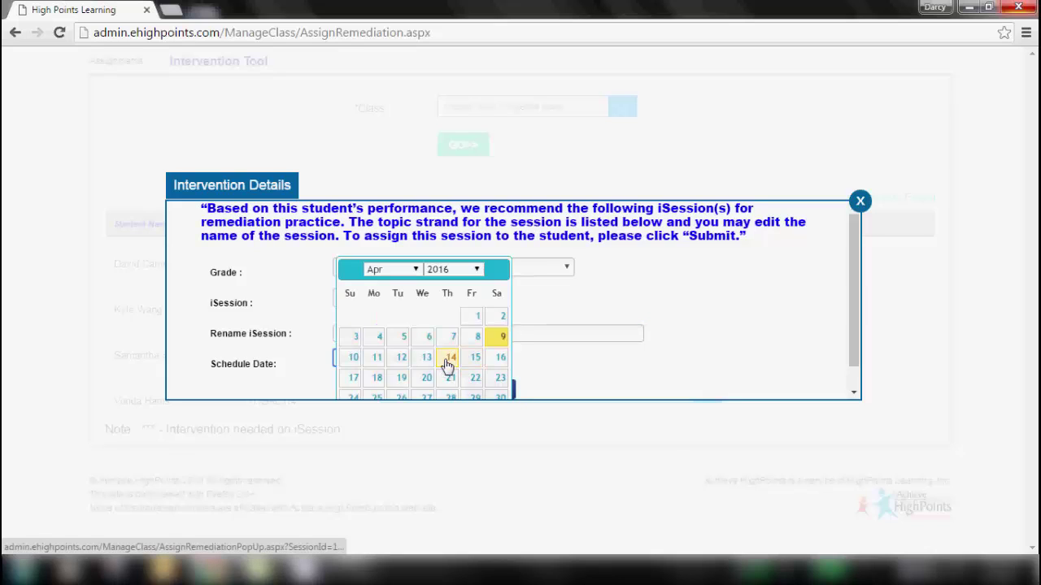
{"action": "left_click", "coordinate": [447, 367]}
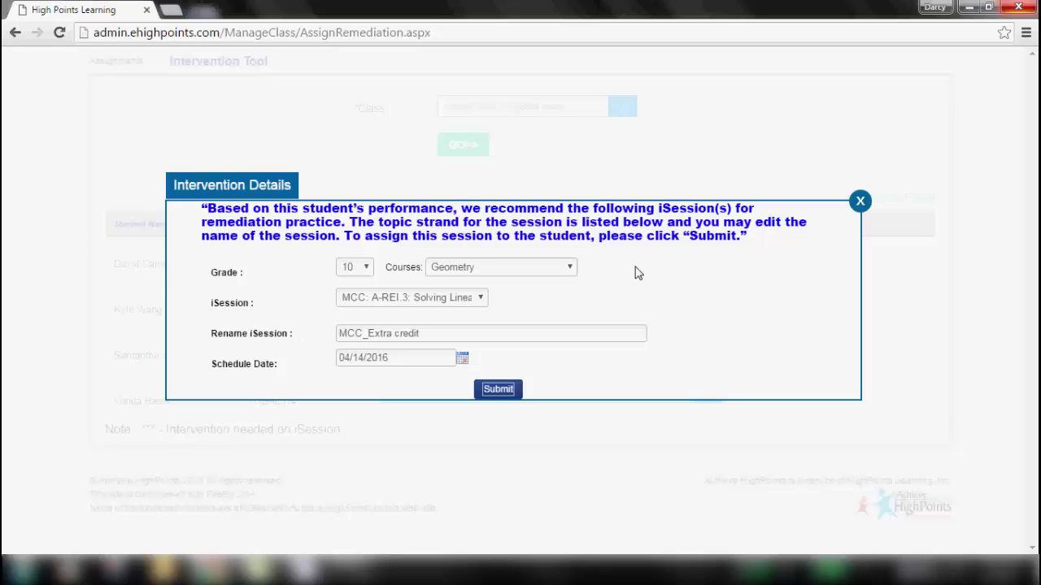
{"action": "left_click", "coordinate": [498, 389]}
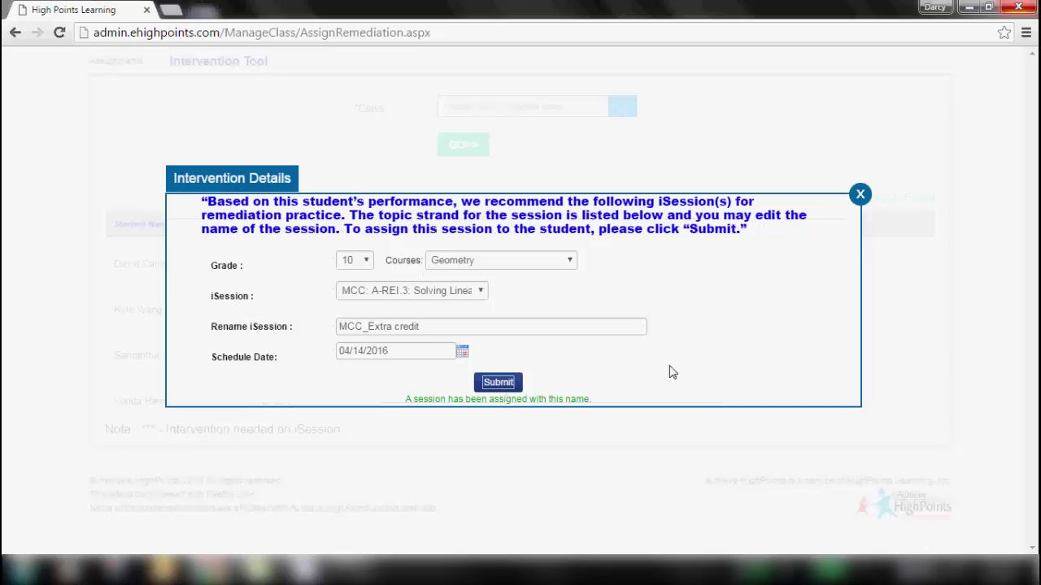
- Also assign the A-CED.4 specified-variable and A-REI.1 two-step equations sessions
{"action": "left_click", "coordinate": [481, 293]}
{"action": "left_click", "coordinate": [454, 333]}
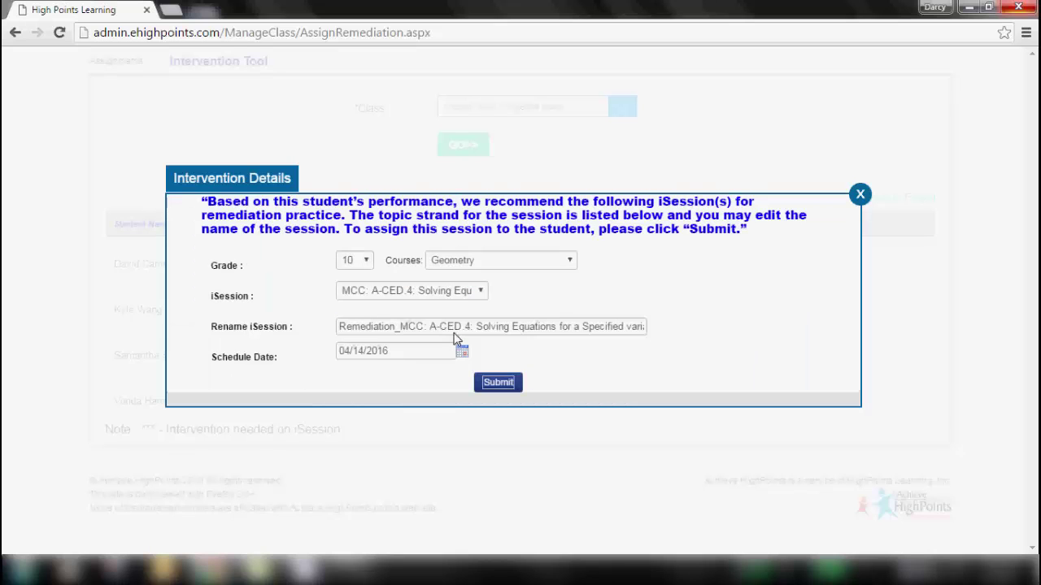
{"action": "left_click", "coordinate": [498, 390]}
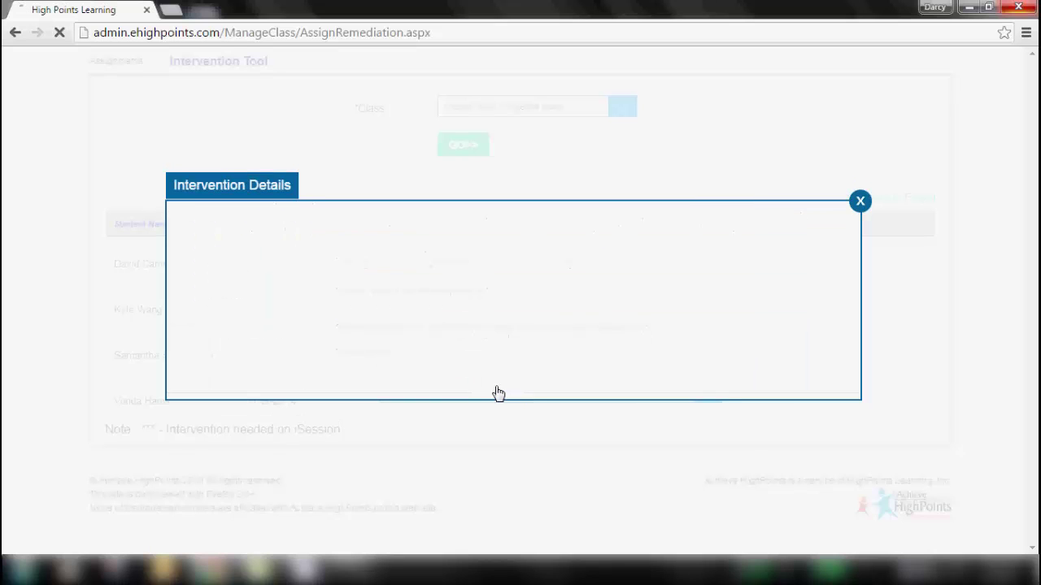
{"action": "left_click", "coordinate": [480, 291]}
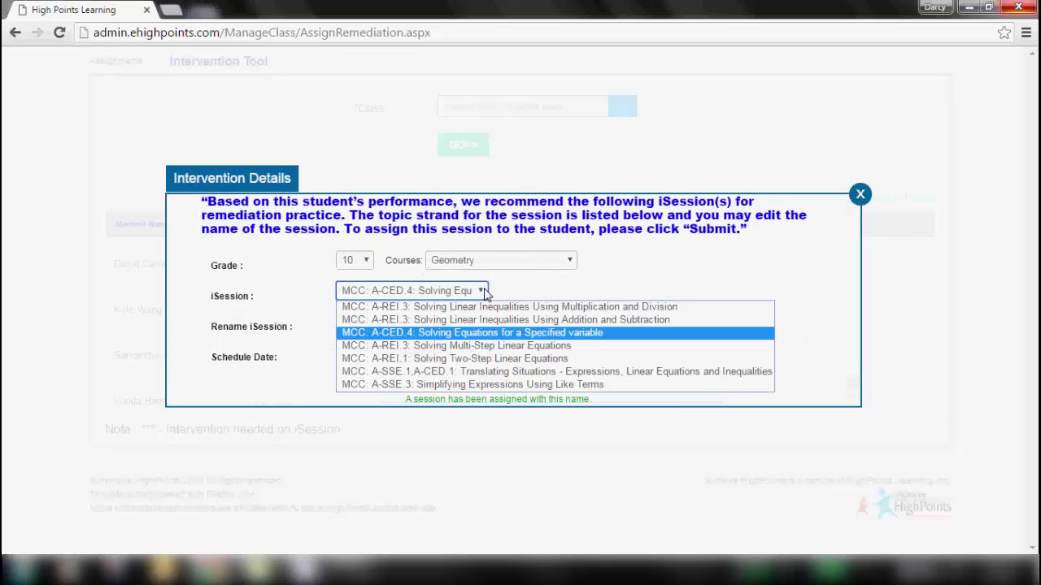
{"action": "left_click", "coordinate": [433, 359]}
{"action": "left_click", "coordinate": [501, 388]}
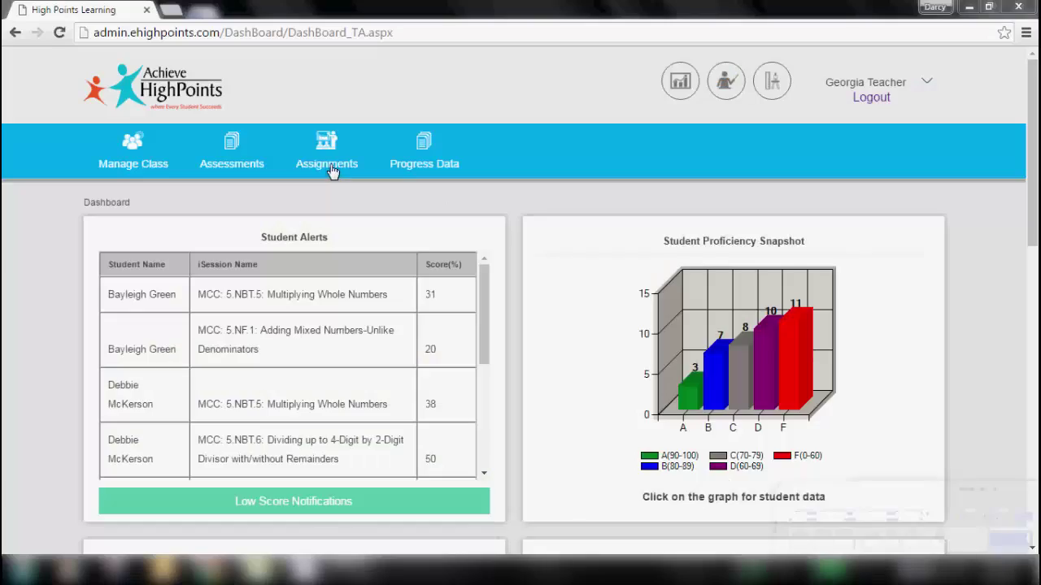
- Open the Constructive Responses Report for HighSchool - Algebra Math's A-CED.4 variable-2 session, then view the first student's worksheet
{"action": "left_click", "coordinate": [332, 167]}
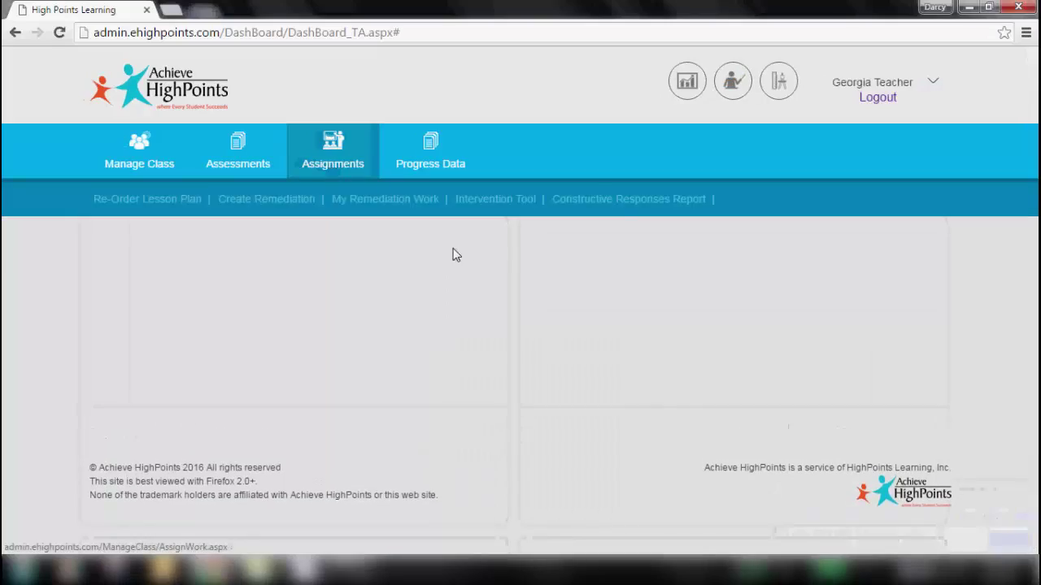
{"action": "left_click", "coordinate": [619, 200]}
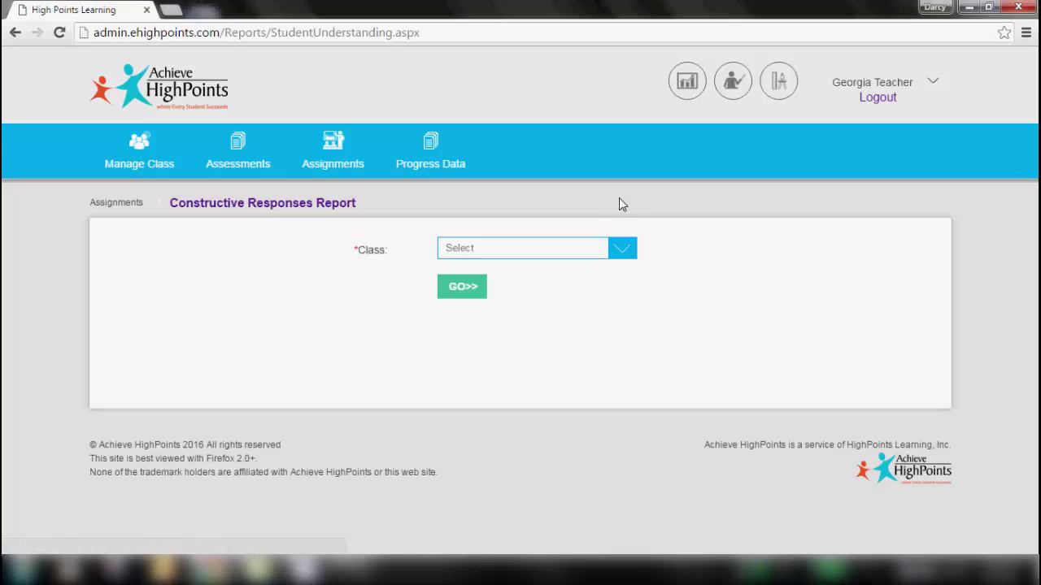
{"action": "left_click", "coordinate": [621, 252]}
{"action": "left_click", "coordinate": [456, 329]}
{"action": "left_click", "coordinate": [470, 291]}
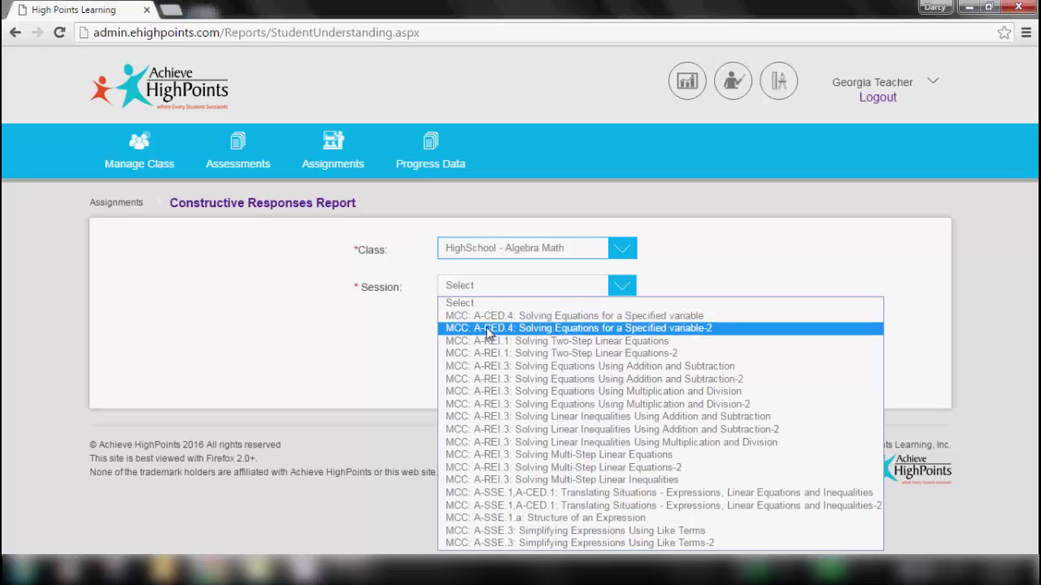
{"action": "left_click", "coordinate": [488, 328]}
{"action": "left_click", "coordinate": [462, 327]}
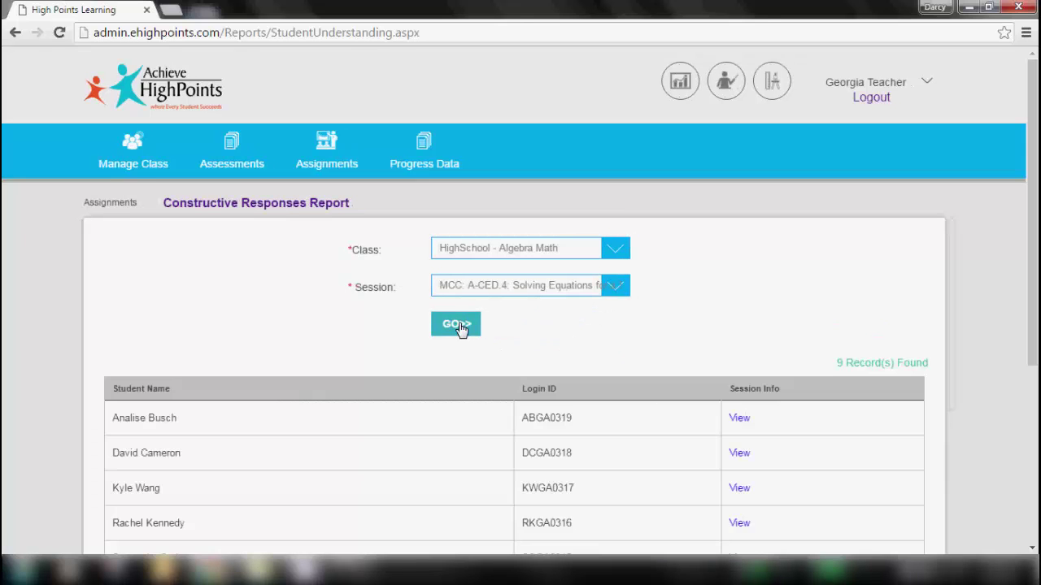
{"action": "left_click_drag", "start_coordinate": [1035, 152], "coordinate": [1036, 316]}
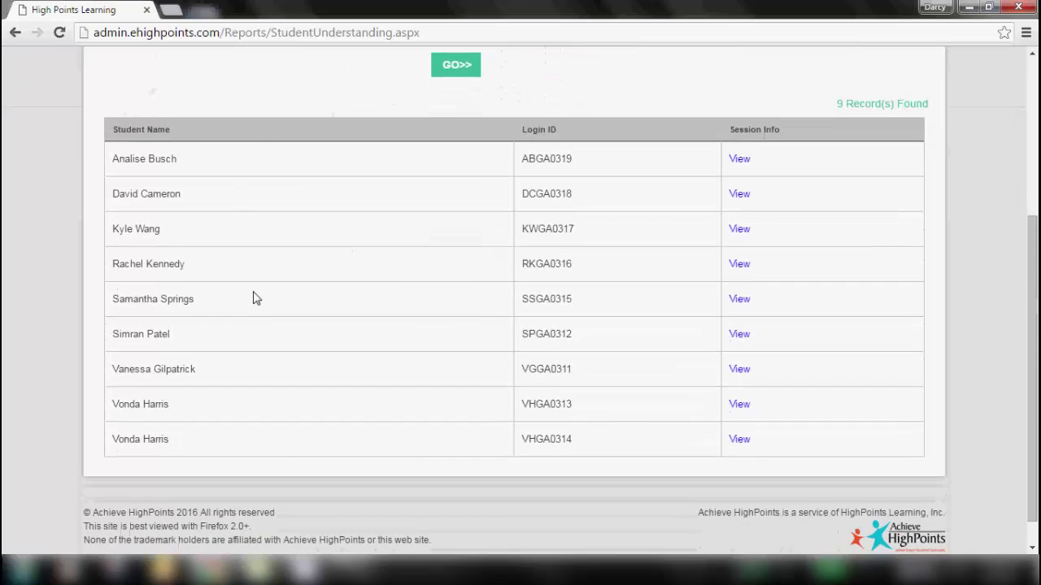
{"action": "left_click", "coordinate": [739, 159]}
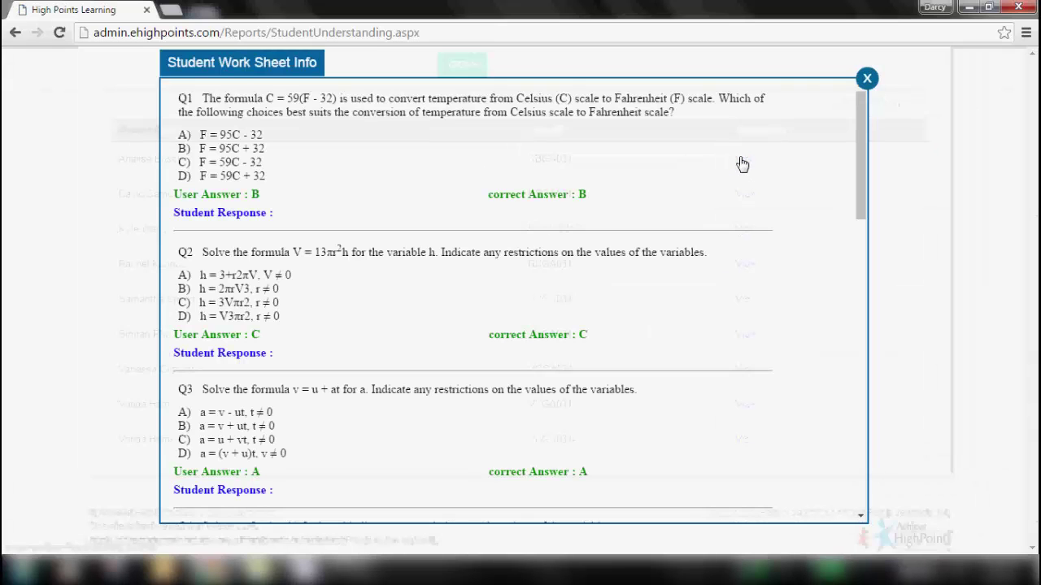
{"action": "left_click_drag", "start_coordinate": [856, 114], "coordinate": [858, 161]}
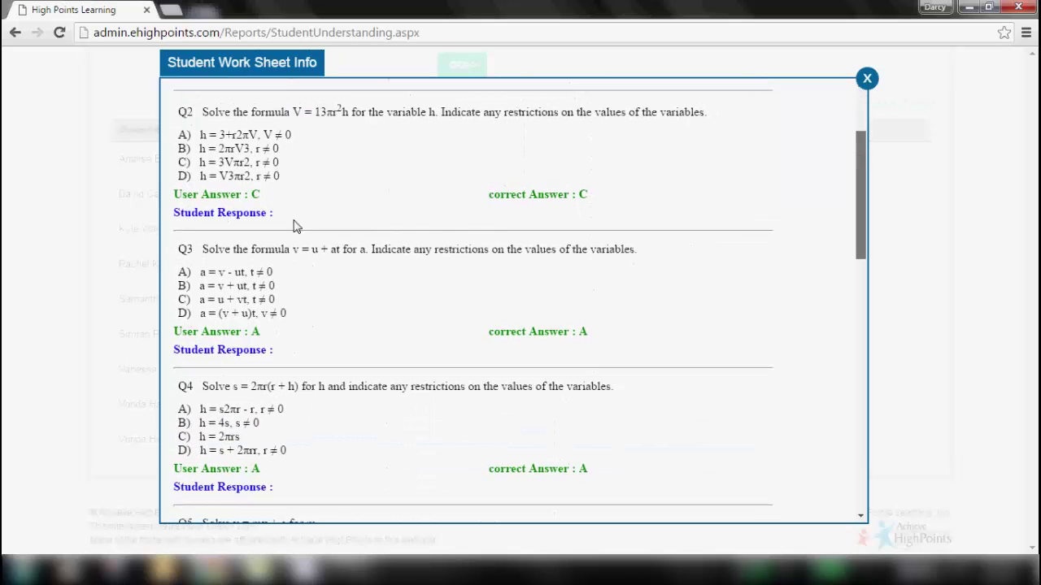
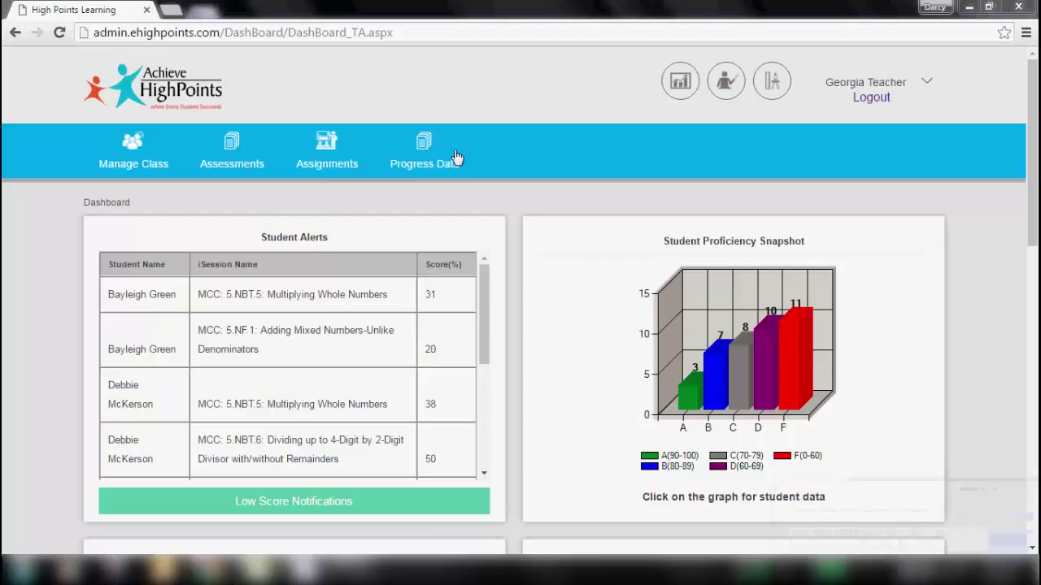
- Generate the Feb 2016 monthly progress report for HighSchool - Algebra Math, listing its 4 students
{"action": "left_click", "coordinate": [443, 156]}
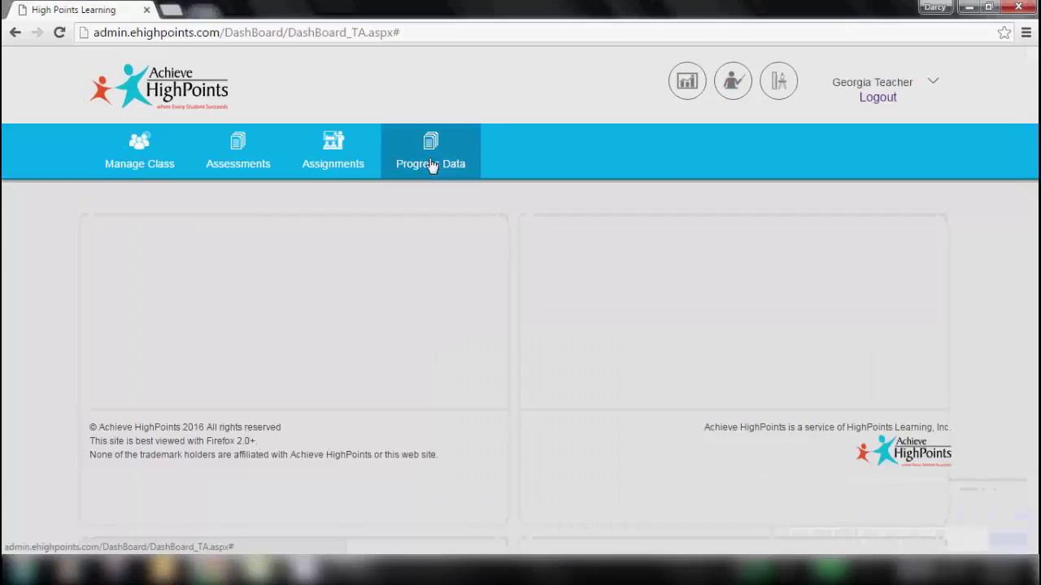
{"action": "left_click", "coordinate": [147, 200]}
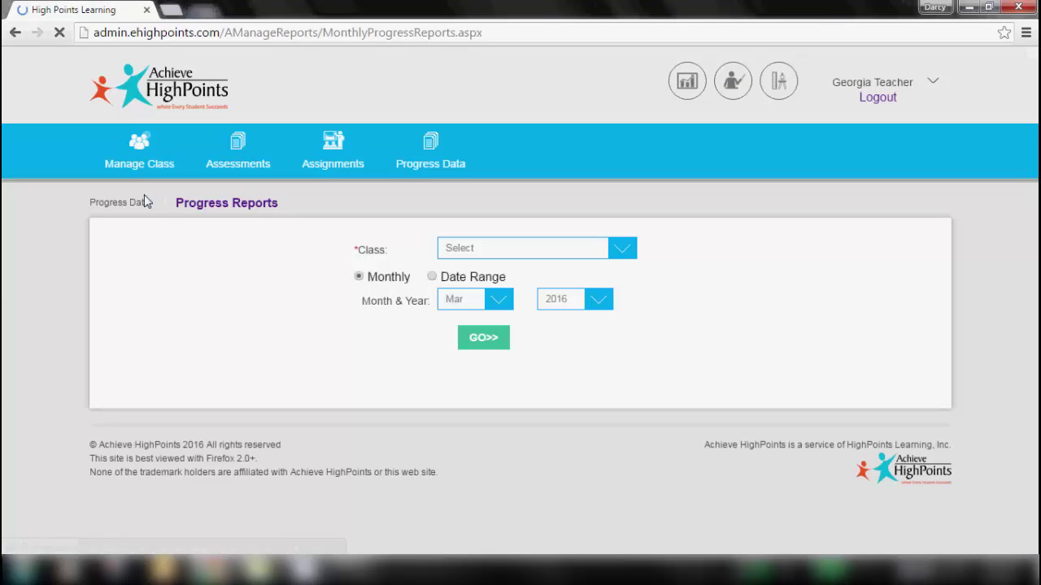
{"action": "left_click", "coordinate": [530, 249]}
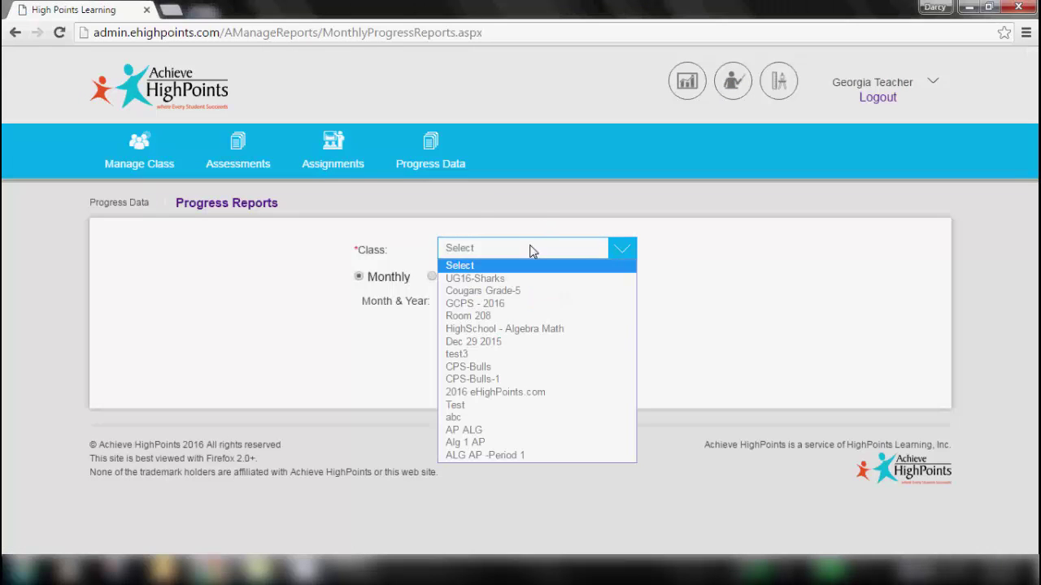
{"action": "left_click", "coordinate": [492, 331]}
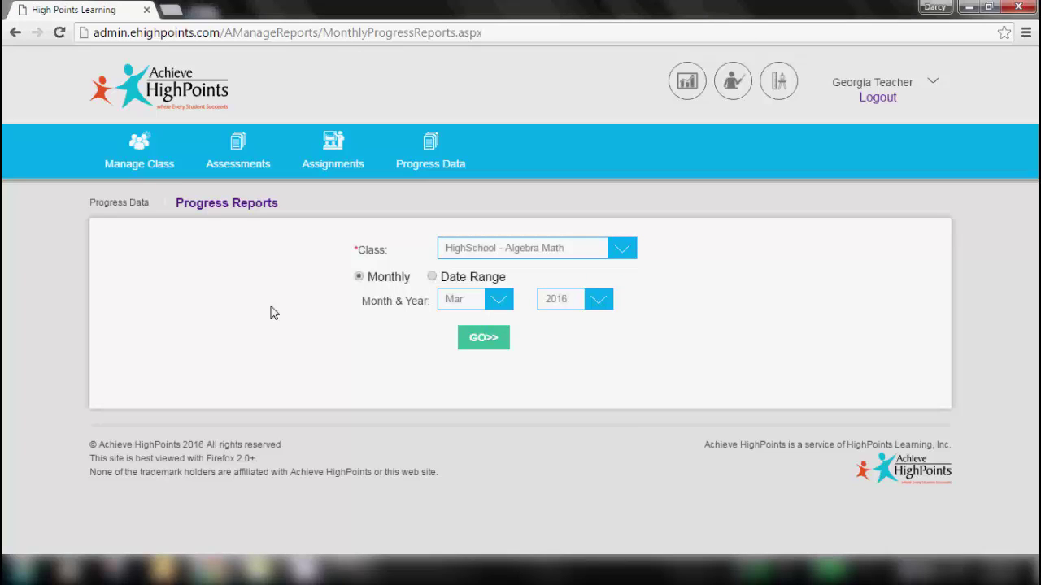
{"action": "left_click", "coordinate": [498, 300]}
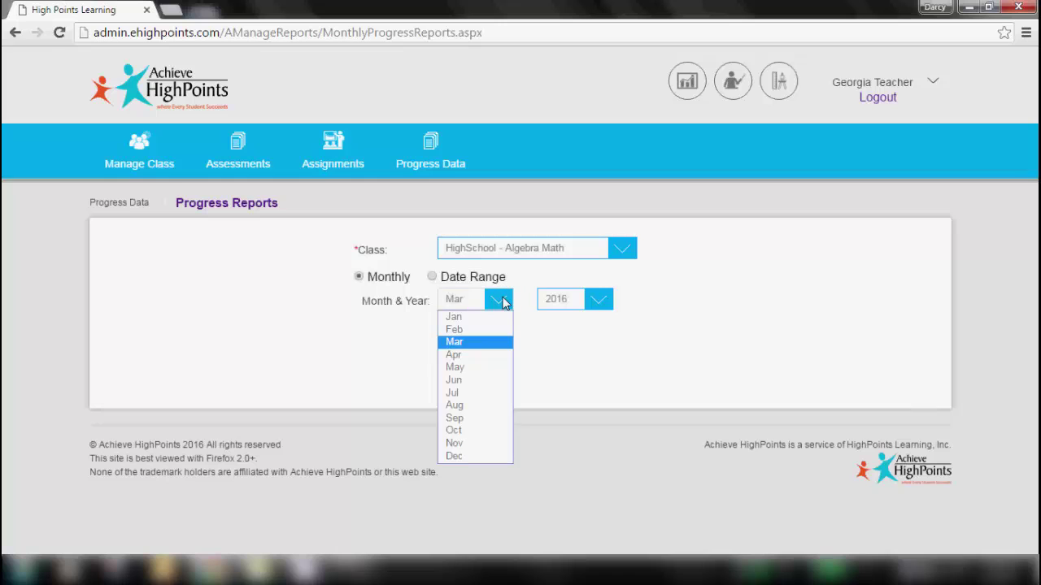
{"action": "left_click", "coordinate": [464, 330]}
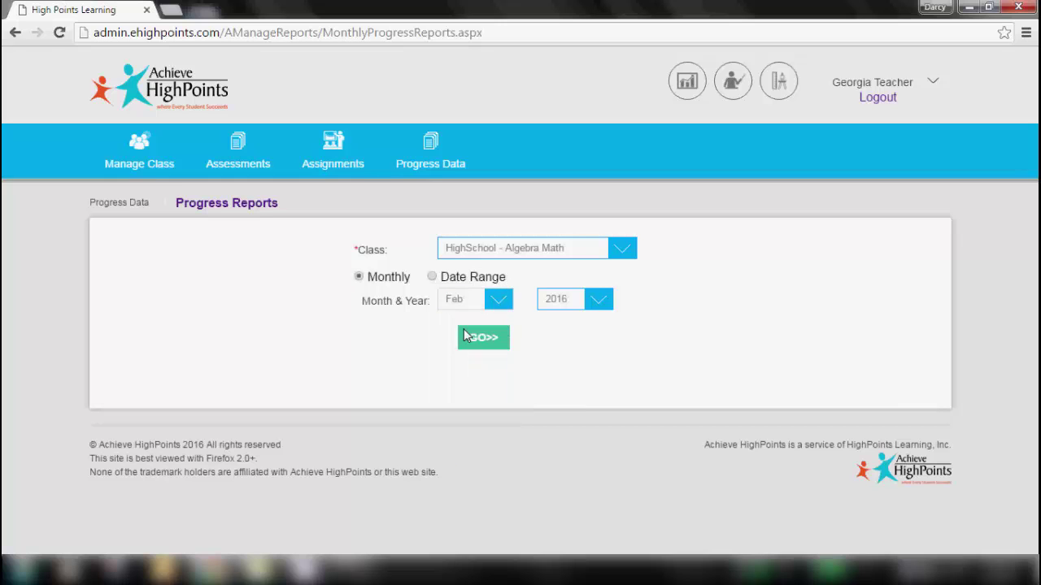
{"action": "left_click", "coordinate": [482, 339]}
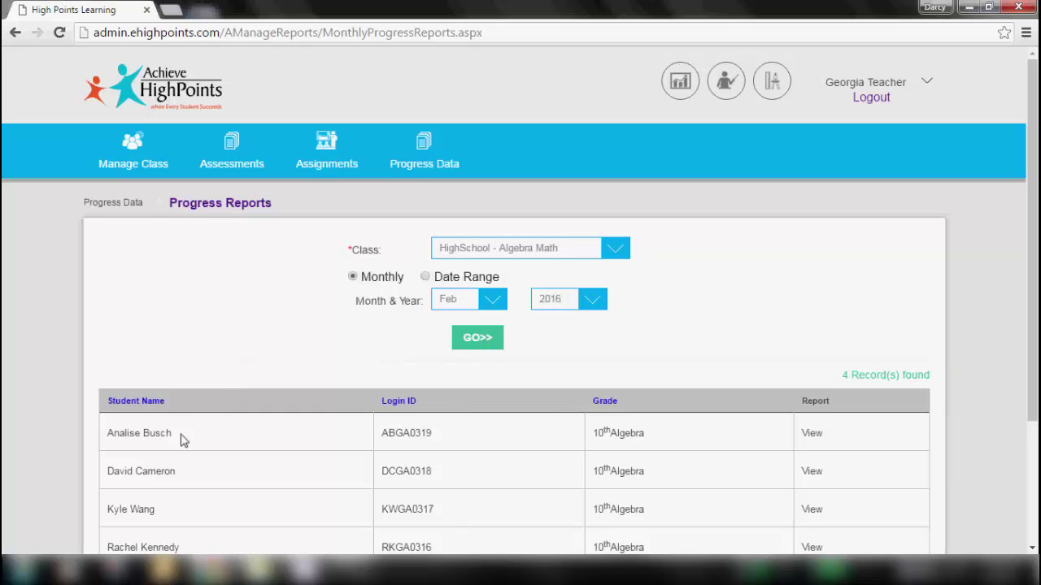
- Open the first student's Feb 2016 Progress Statement PDF, showing score 86 and proficiency Y
{"action": "left_click", "coordinate": [812, 438]}
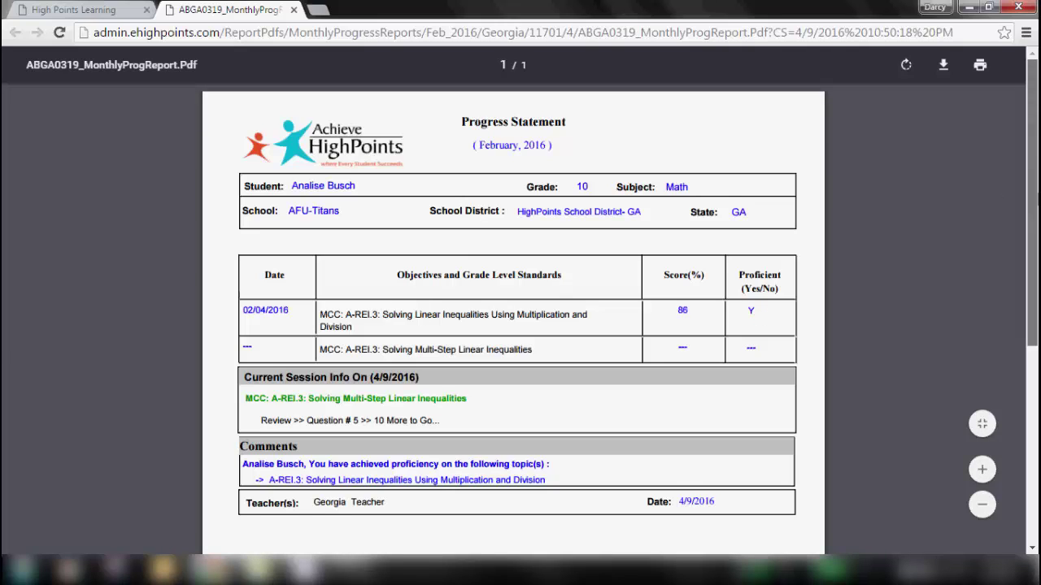
{"action": "scroll", "coordinate": [513, 212], "scroll_direction": "down", "scroll_amount": 2}
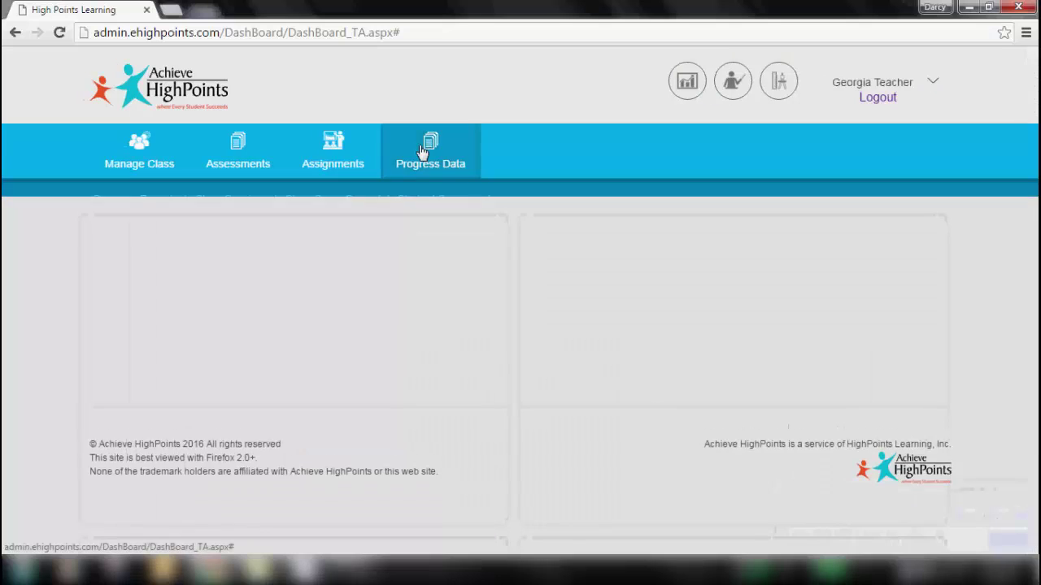
- Load the HighSchool - Algebra Math Session Report and review each session's grade breakdown, averages and growth points
{"action": "mouse_move", "coordinate": [422, 153]}
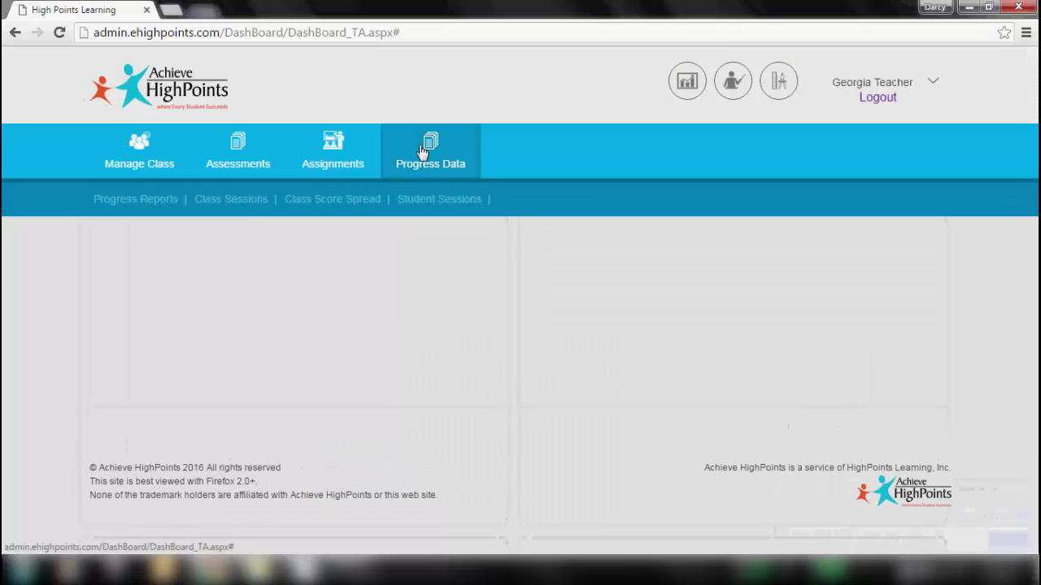
{"action": "left_click", "coordinate": [225, 202]}
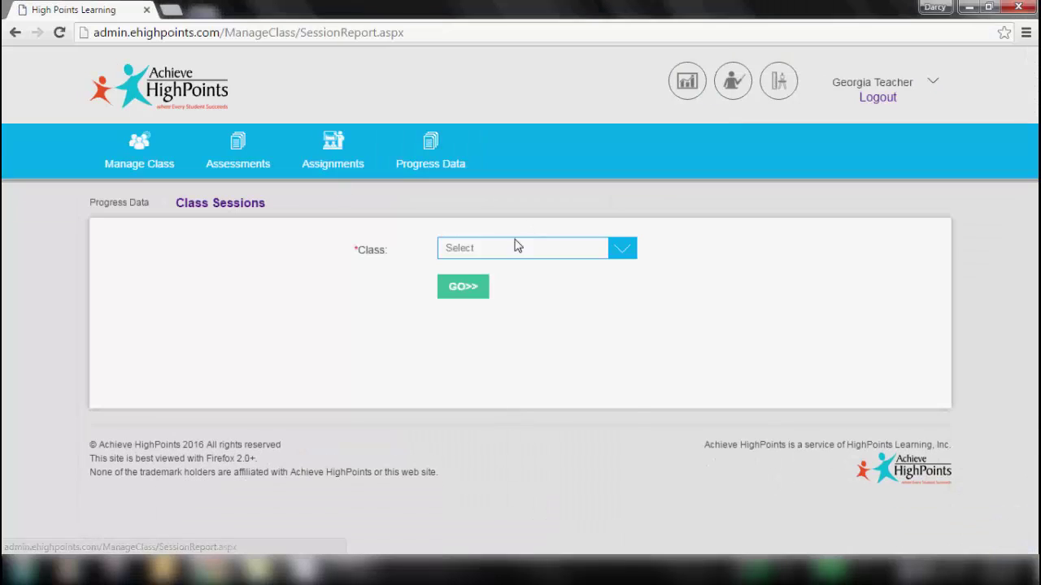
{"action": "left_click", "coordinate": [517, 247]}
{"action": "left_click", "coordinate": [507, 328]}
{"action": "left_click", "coordinate": [459, 288]}
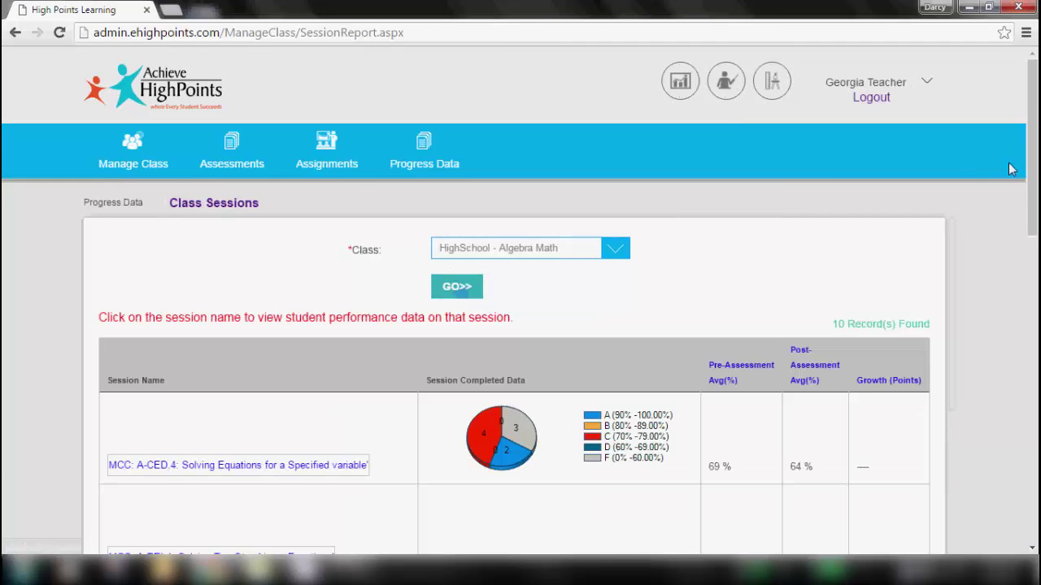
{"action": "scroll", "coordinate": [1011, 169], "scroll_direction": "down", "scroll_amount": 3}
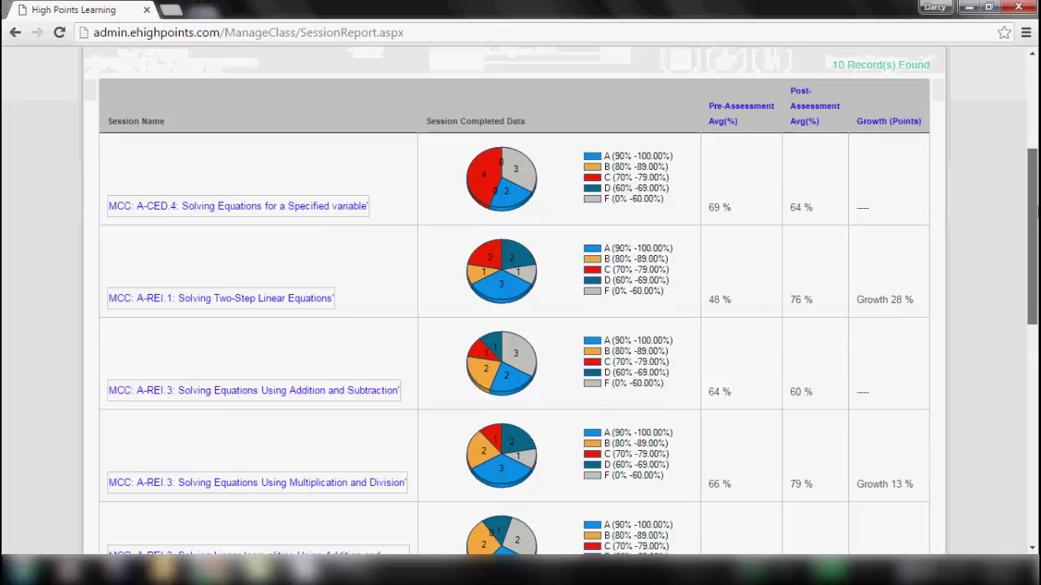
{"action": "left_click_drag", "start_coordinate": [1033, 259], "coordinate": [1032, 263]}
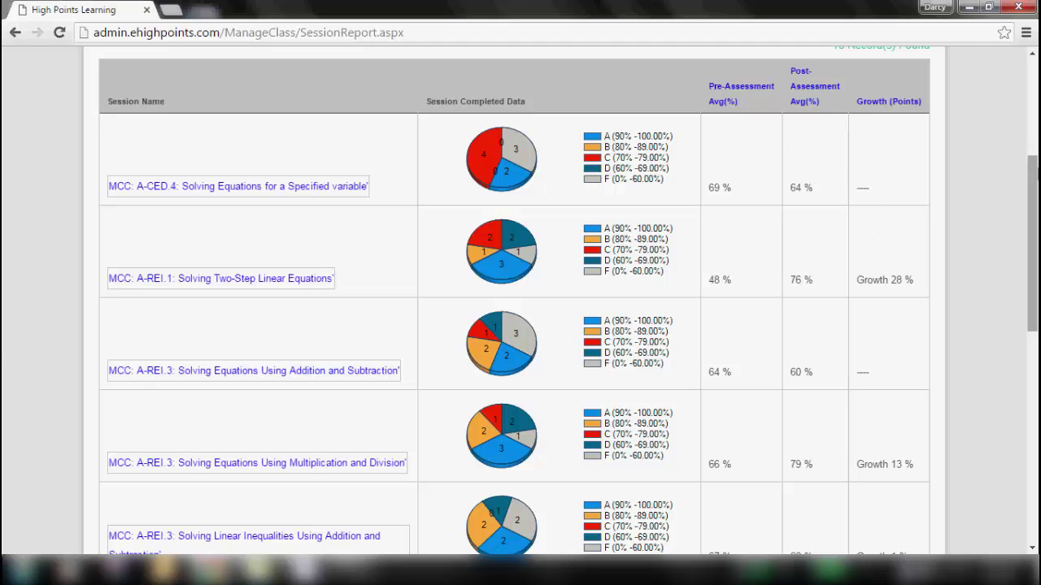
{"action": "scroll", "coordinate": [1033, 244], "scroll_direction": "down", "scroll_amount": 3}
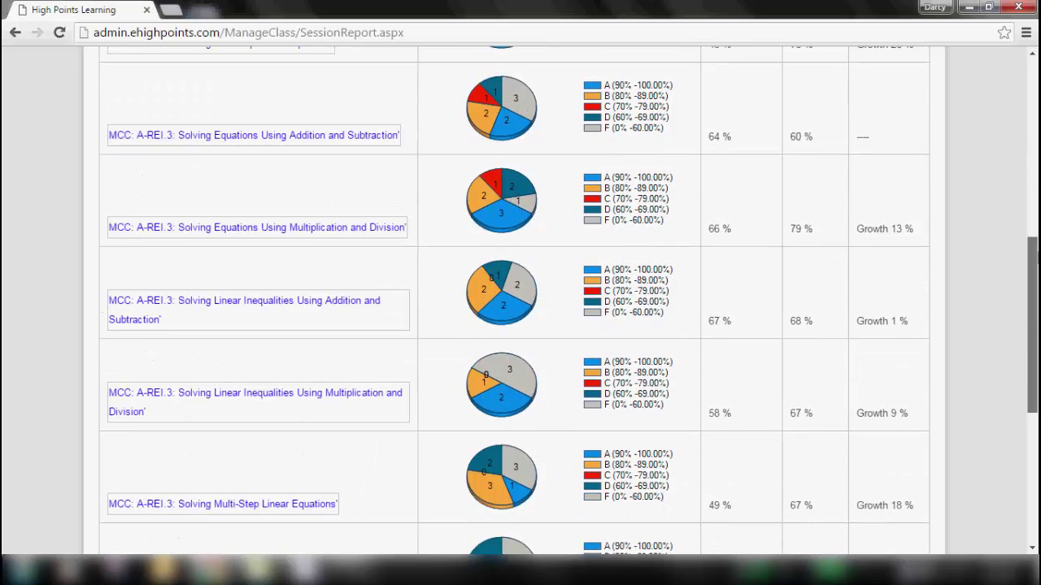
{"action": "scroll", "coordinate": [1032, 236], "scroll_direction": "down", "scroll_amount": 3}
{"action": "scroll", "coordinate": [1035, 230], "scroll_direction": "up", "scroll_amount": 4}
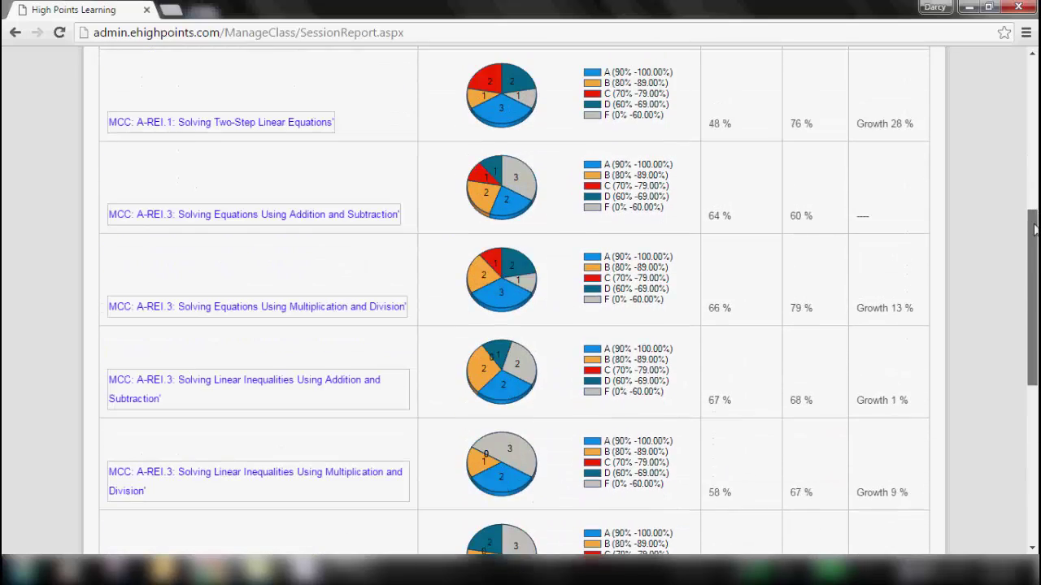
{"action": "scroll", "coordinate": [1034, 231], "scroll_direction": "up", "scroll_amount": 4}
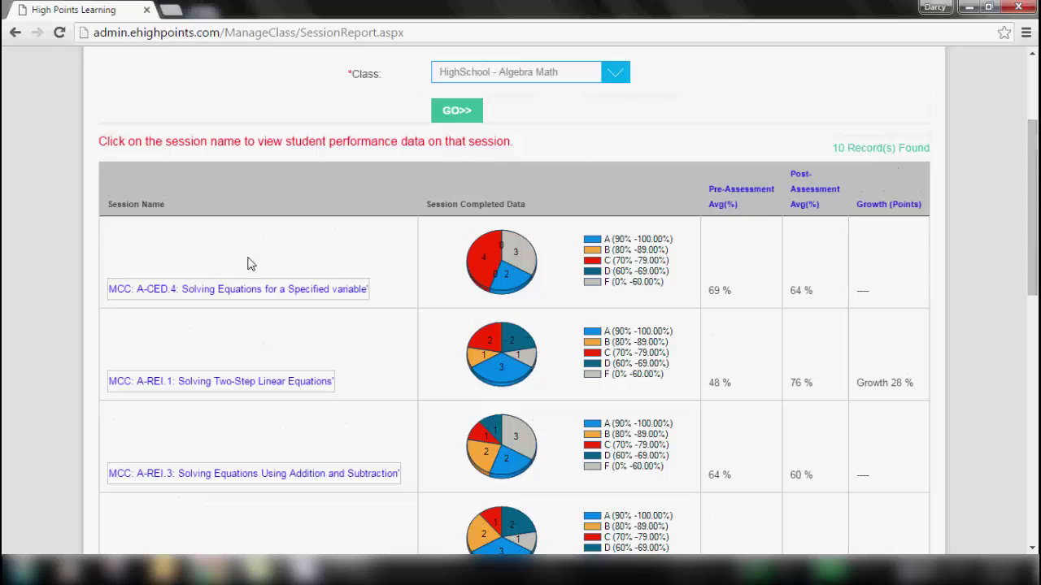
- Review the MCC: A-CED.4 session's per-student pre- and post-assessment scores, then close the popup
{"action": "left_click", "coordinate": [236, 290]}
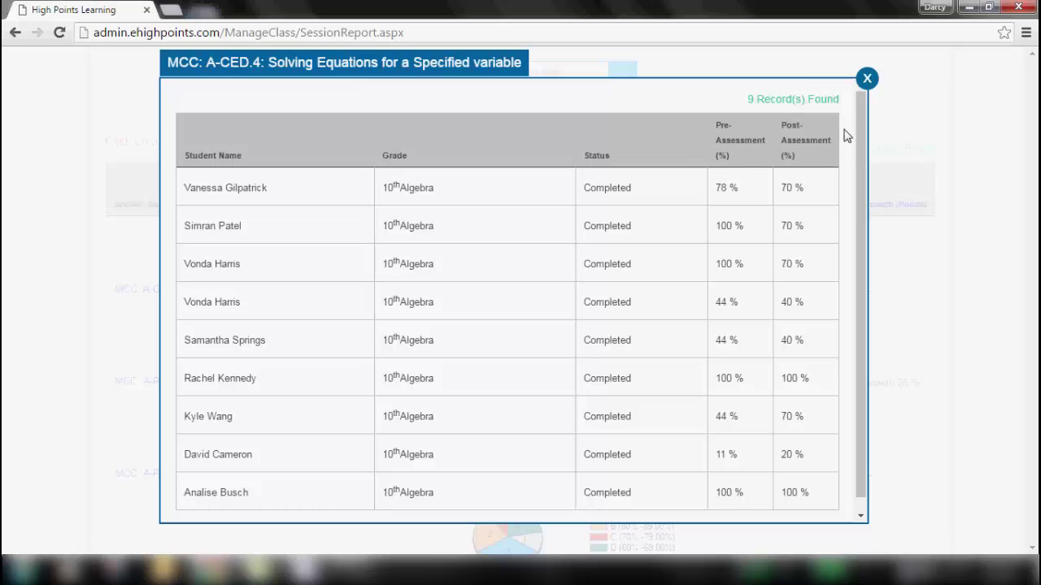
{"action": "mouse_move", "coordinate": [858, 122]}
{"action": "left_mouse_down"}
{"action": "mouse_move", "coordinate": [833, 246]}
{"action": "mouse_move", "coordinate": [851, 98]}
{"action": "mouse_move", "coordinate": [844, 114]}
{"action": "left_mouse_up"}
{"action": "left_click", "coordinate": [867, 78]}
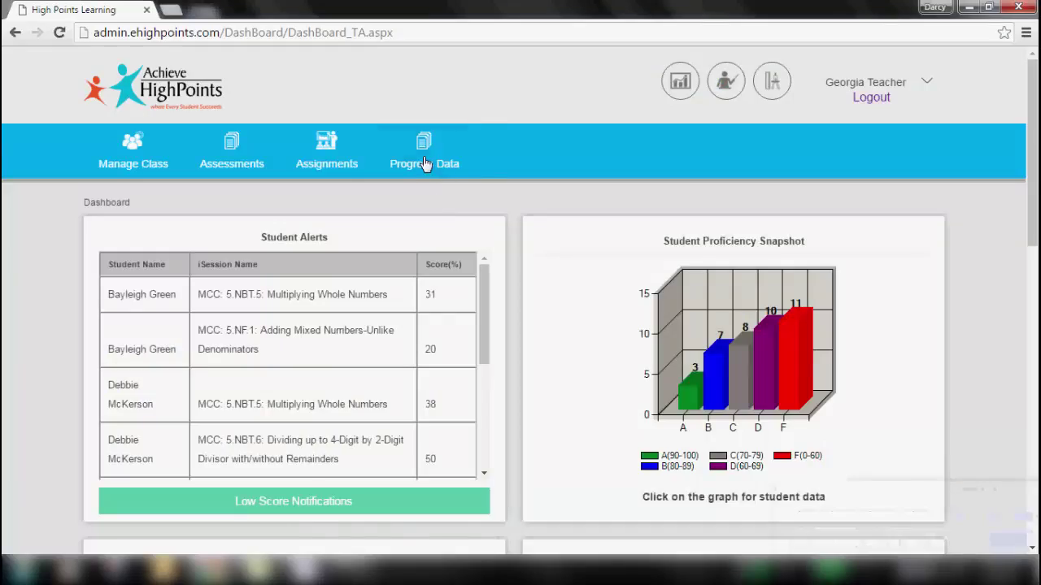
- Generate the Class Score Spread report for HighSchool - Algebra Math's A-REI.1 Two-Step Linear Equations session
{"action": "left_click", "coordinate": [426, 167]}
{"action": "left_click", "coordinate": [334, 201]}
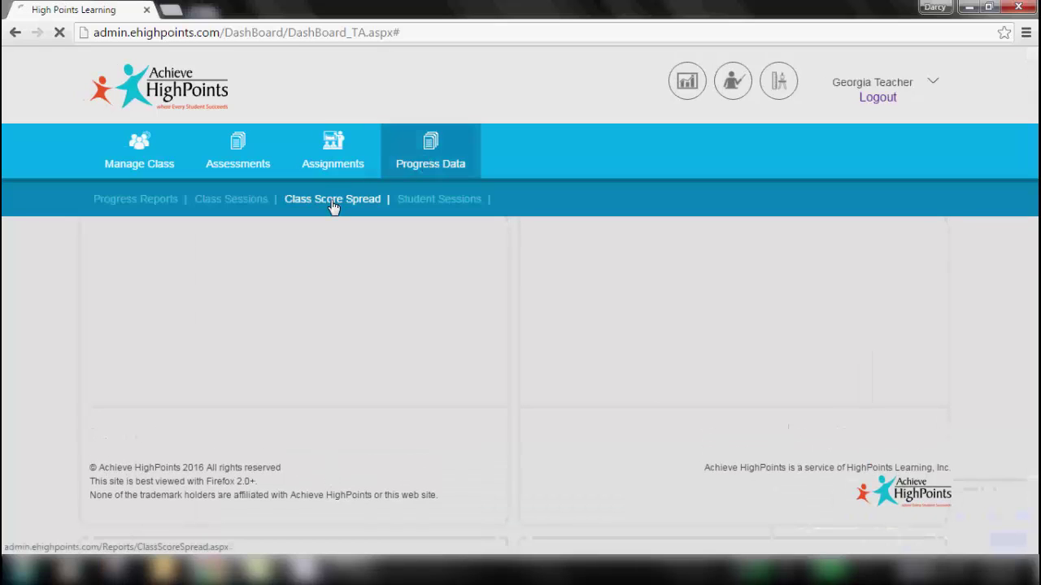
{"action": "left_click", "coordinate": [504, 252]}
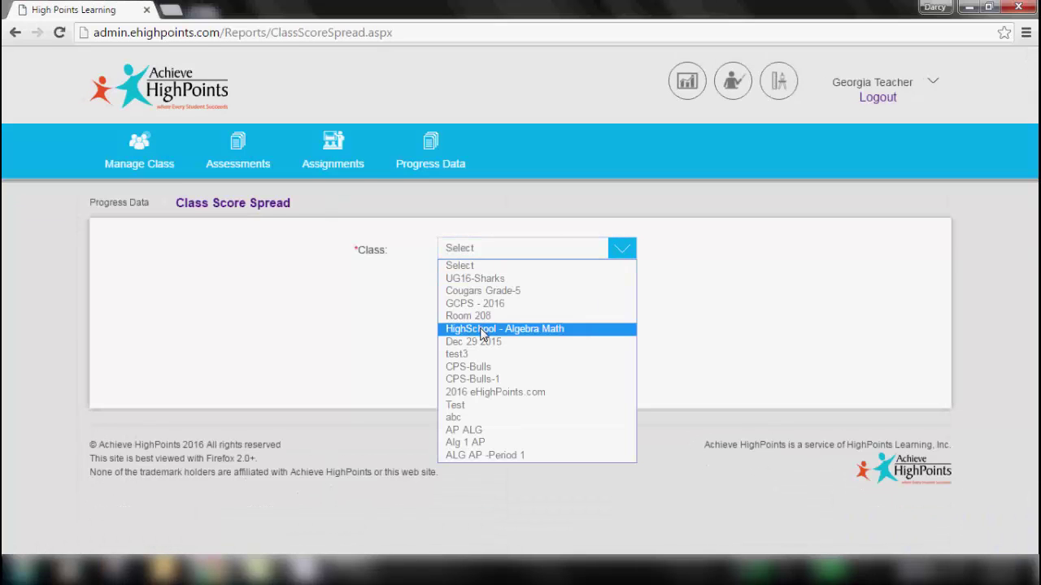
{"action": "left_click", "coordinate": [485, 328]}
{"action": "left_click", "coordinate": [465, 288]}
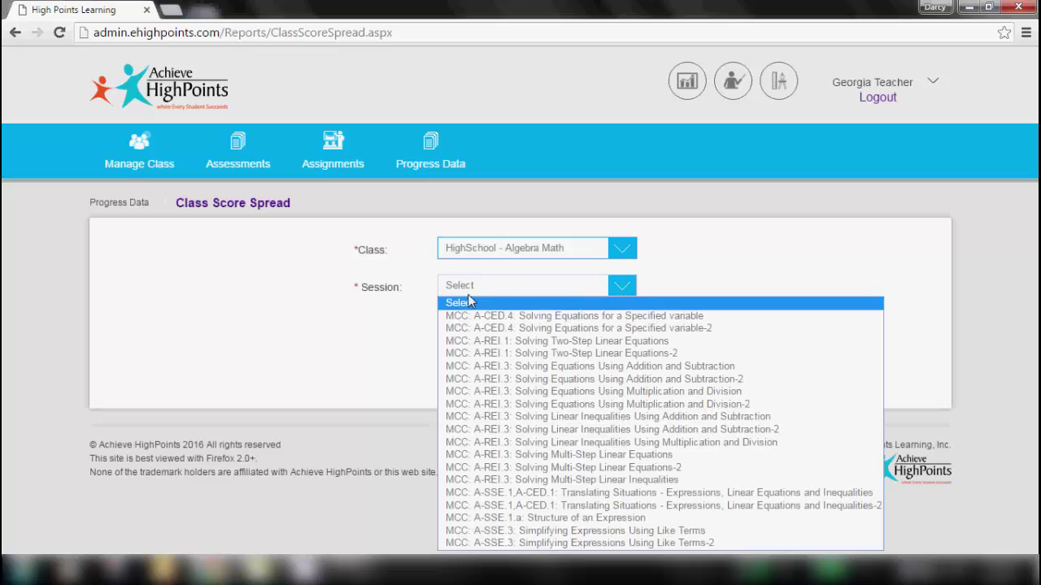
{"action": "left_click", "coordinate": [480, 343]}
{"action": "left_click", "coordinate": [469, 326]}
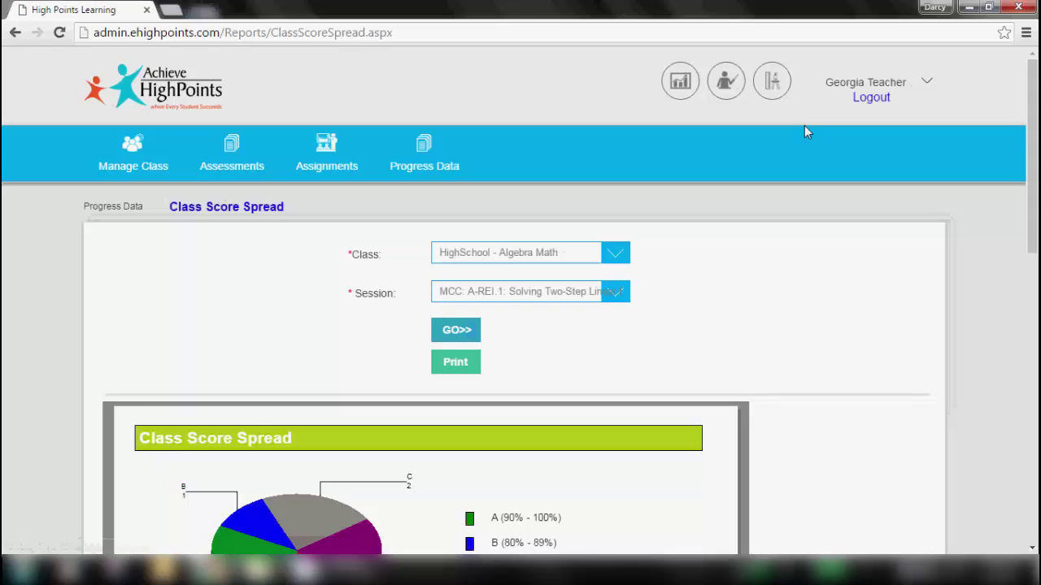
- Scroll down through the A-REI.1 class score spread chart
{"action": "scroll", "coordinate": [521, 300], "scroll_direction": "down", "scroll_amount": 3}
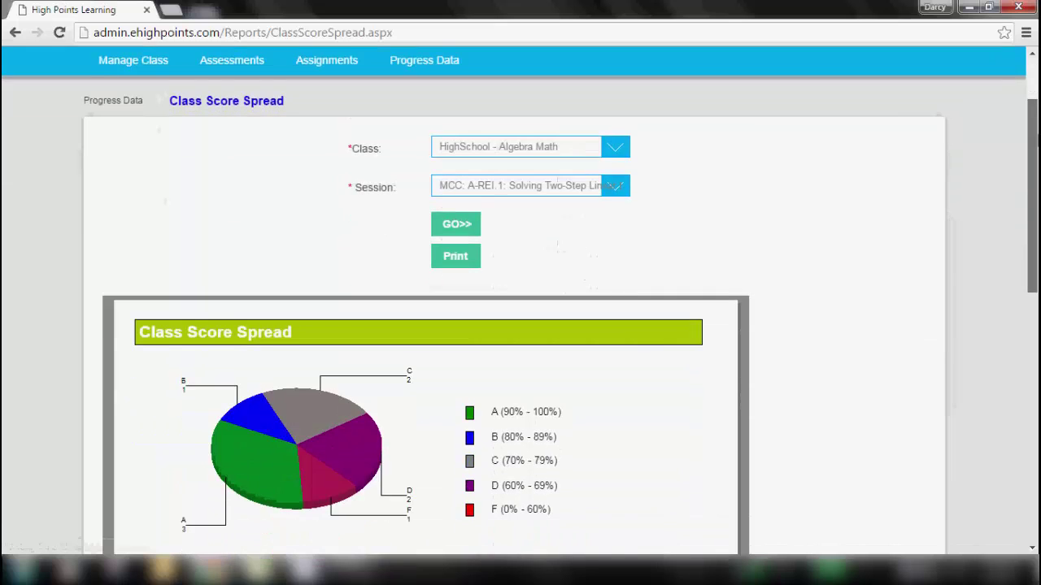
{"action": "scroll", "coordinate": [520, 301], "scroll_direction": "down", "scroll_amount": 1}
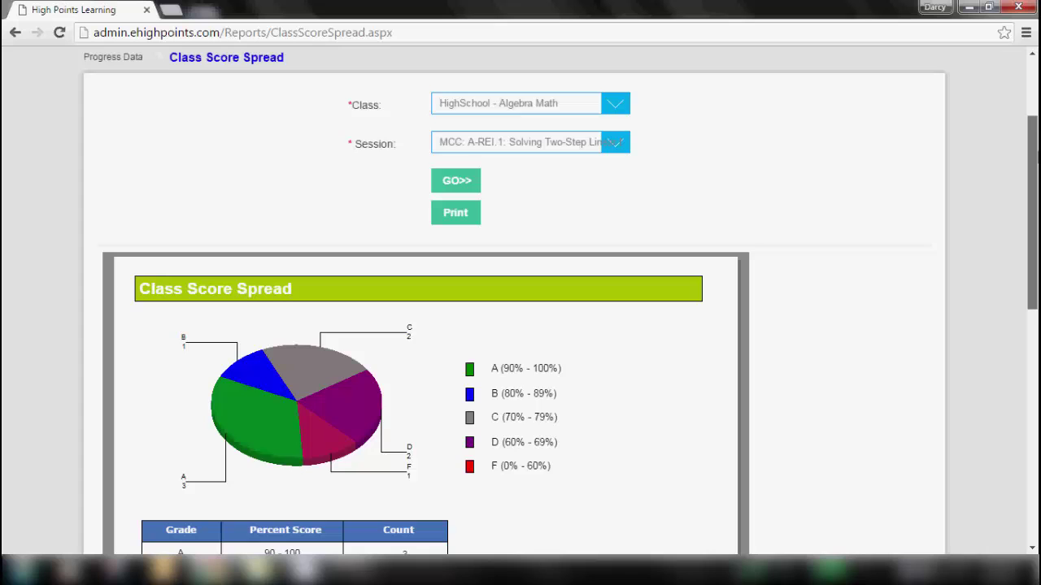
{"action": "scroll", "coordinate": [520, 301], "scroll_direction": "down", "scroll_amount": 4}
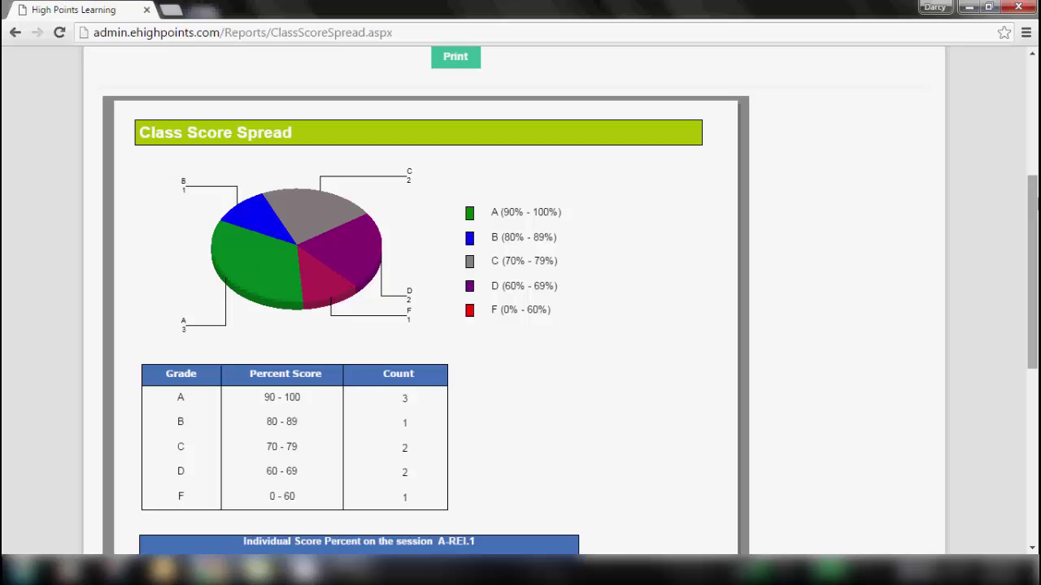
{"action": "scroll", "coordinate": [1031, 269], "scroll_direction": "down", "scroll_amount": 4}
{"action": "scroll", "coordinate": [721, 262], "scroll_direction": "down", "scroll_amount": 2}
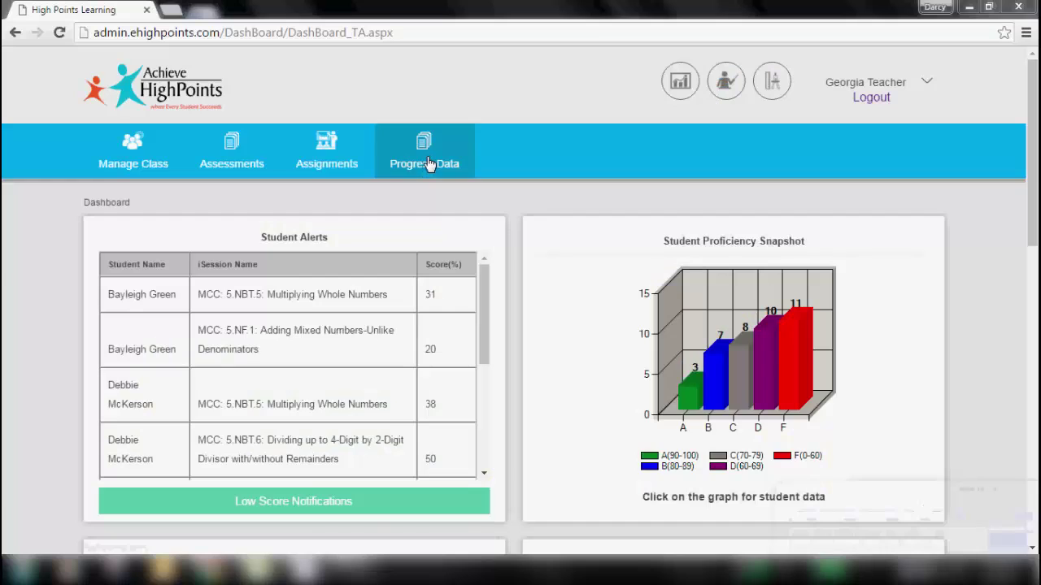
- Show the Student Sessions list for HighSchool - Algebra Math, with 9 students' session report links
{"action": "left_click", "coordinate": [431, 164]}
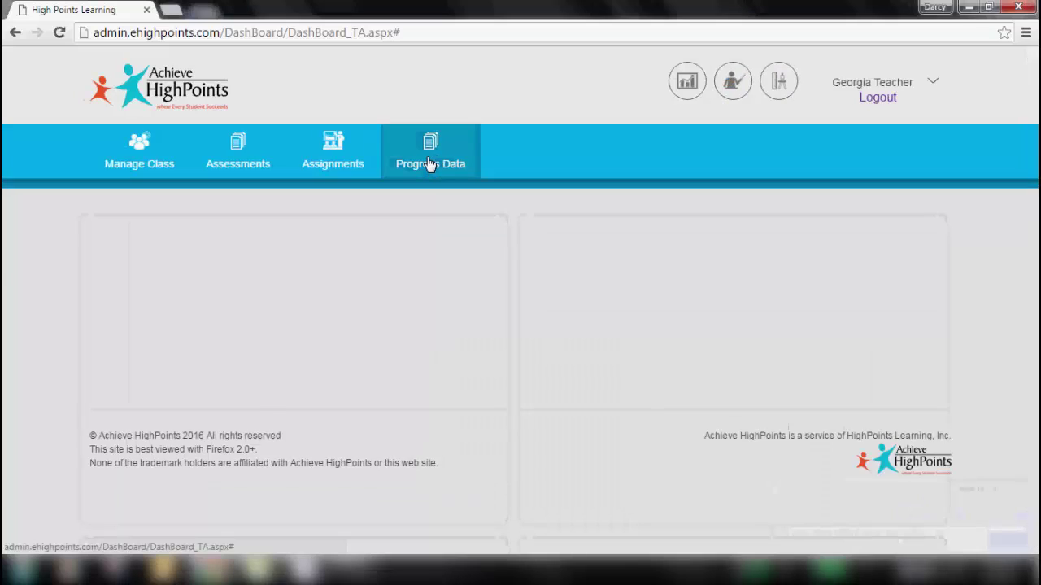
{"action": "left_click", "coordinate": [441, 203]}
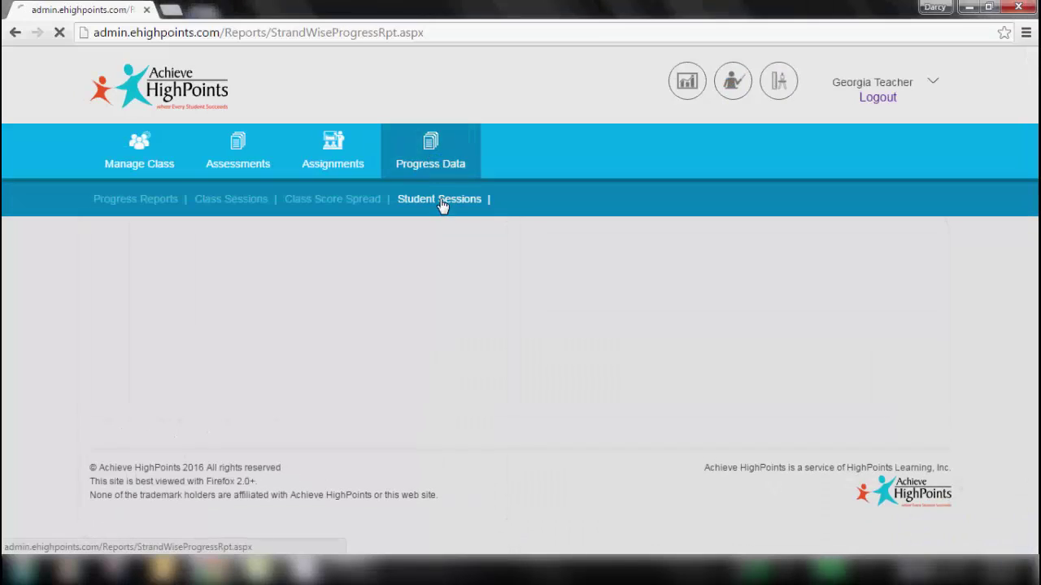
{"action": "left_click", "coordinate": [481, 248]}
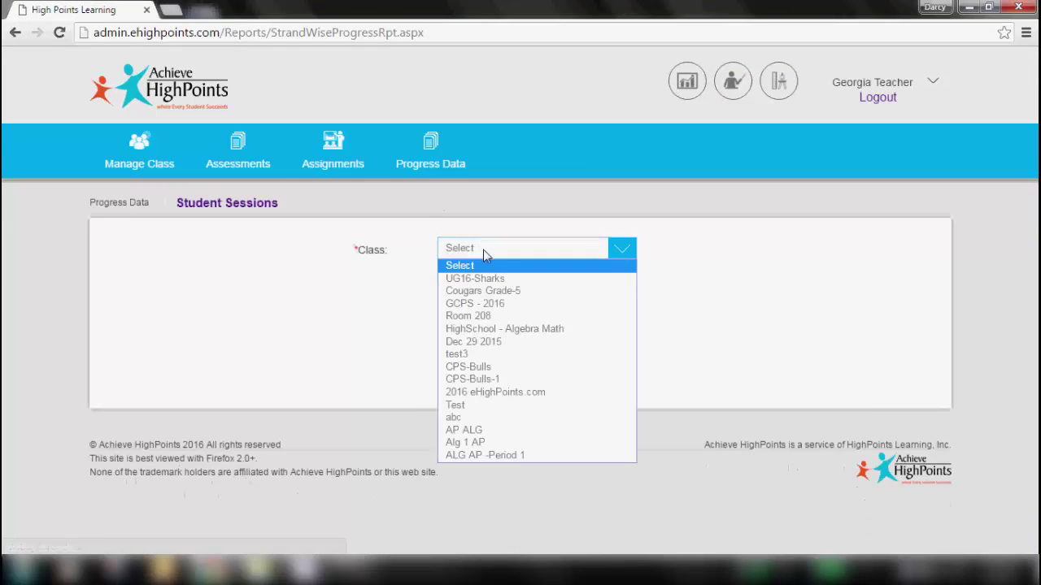
{"action": "left_click", "coordinate": [475, 331]}
{"action": "left_click", "coordinate": [470, 289]}
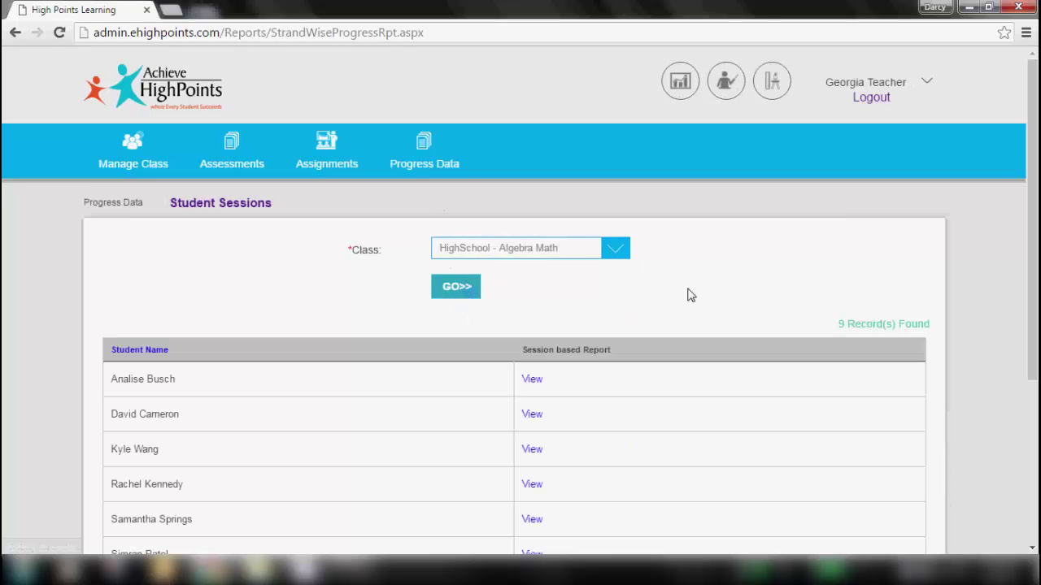
{"action": "scroll", "coordinate": [490, 96], "scroll_direction": "down", "scroll_amount": 3}
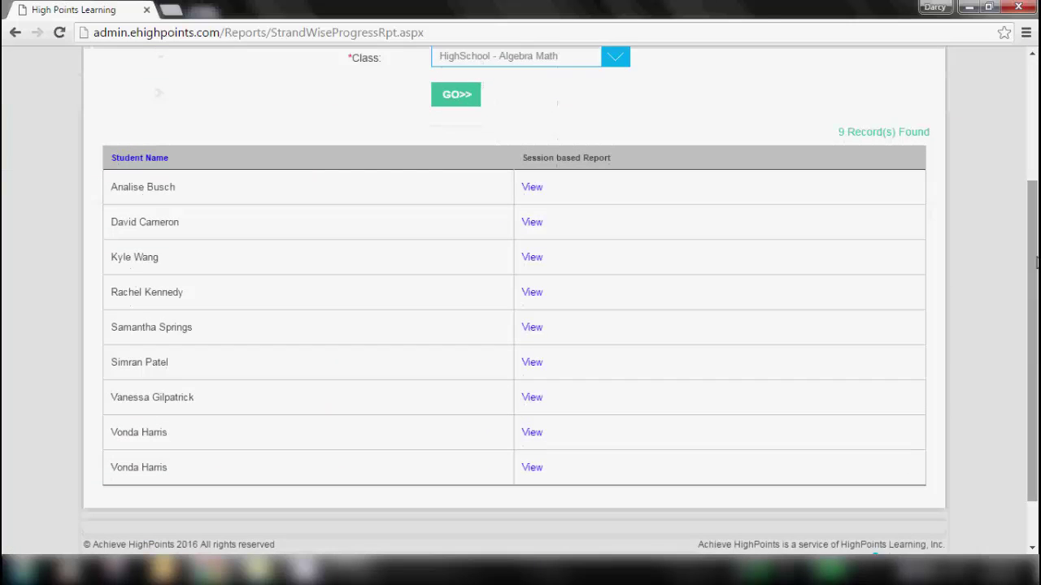